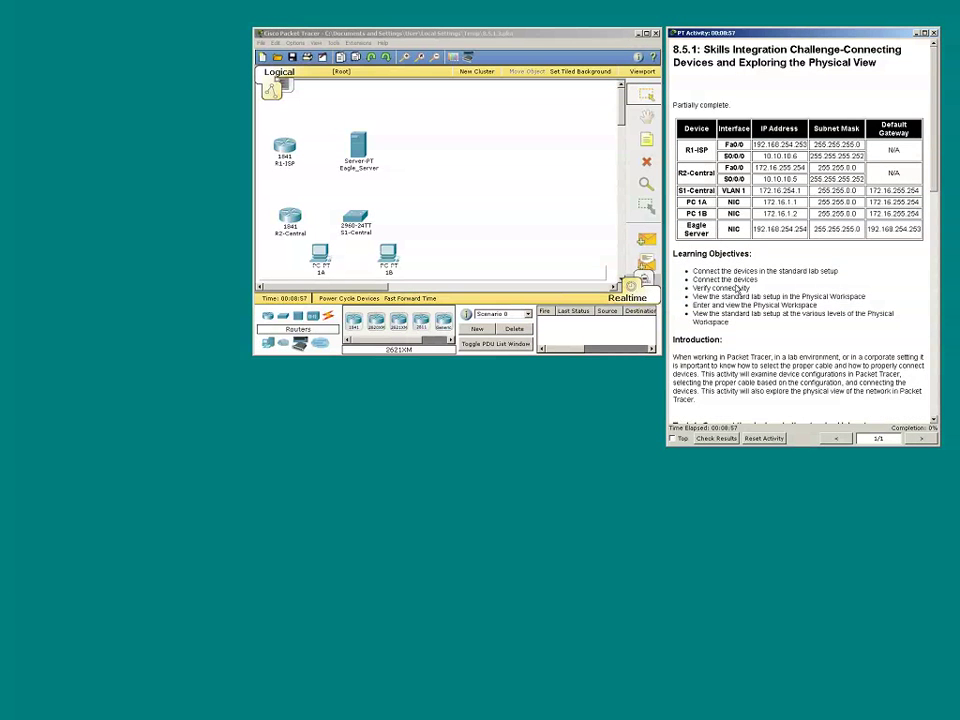
Step: Connect PC 1A to port FastEthernet0/1 of switch S1-Central with a copper straight-through cable, following the Task 1 instructions
scroll(737, 289, down, 3)
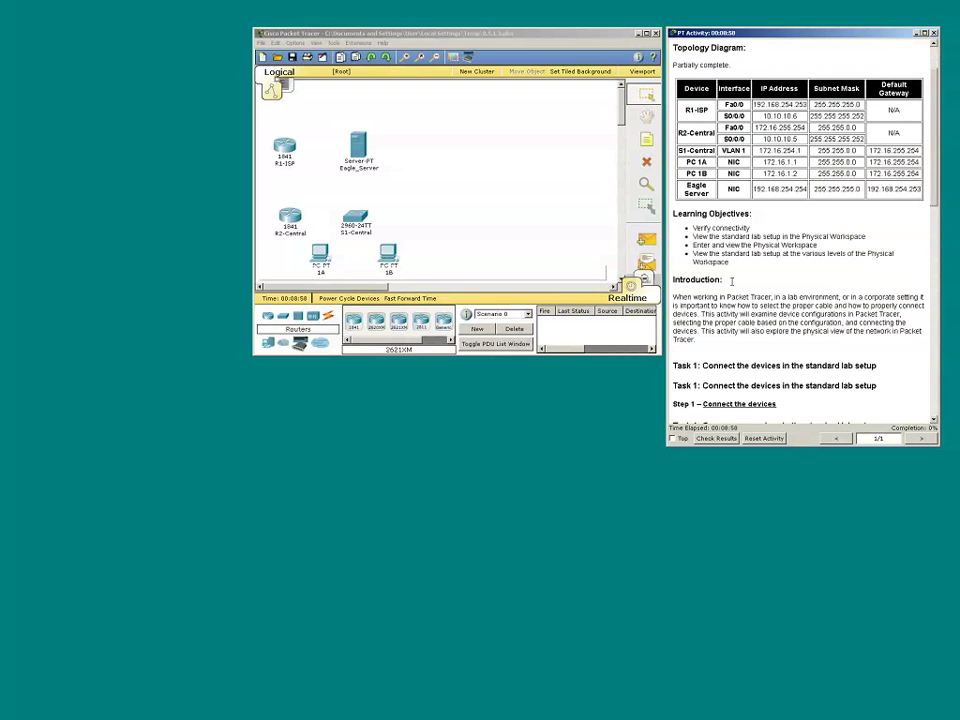
scroll(733, 287, down, 6)
scroll(733, 283, down, 4)
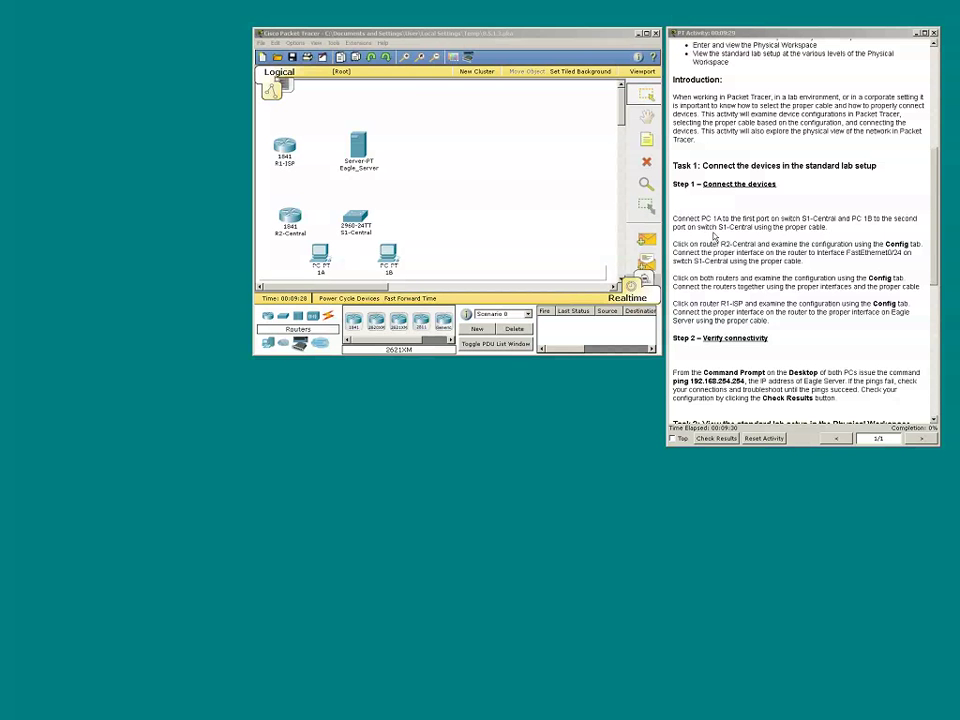
click(328, 316)
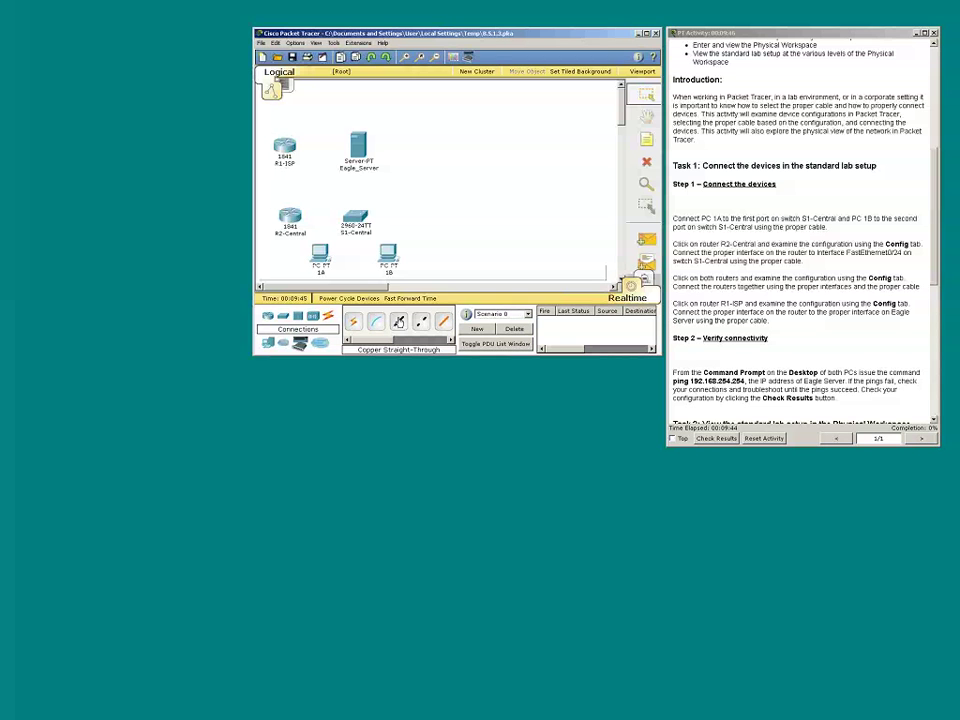
click(398, 321)
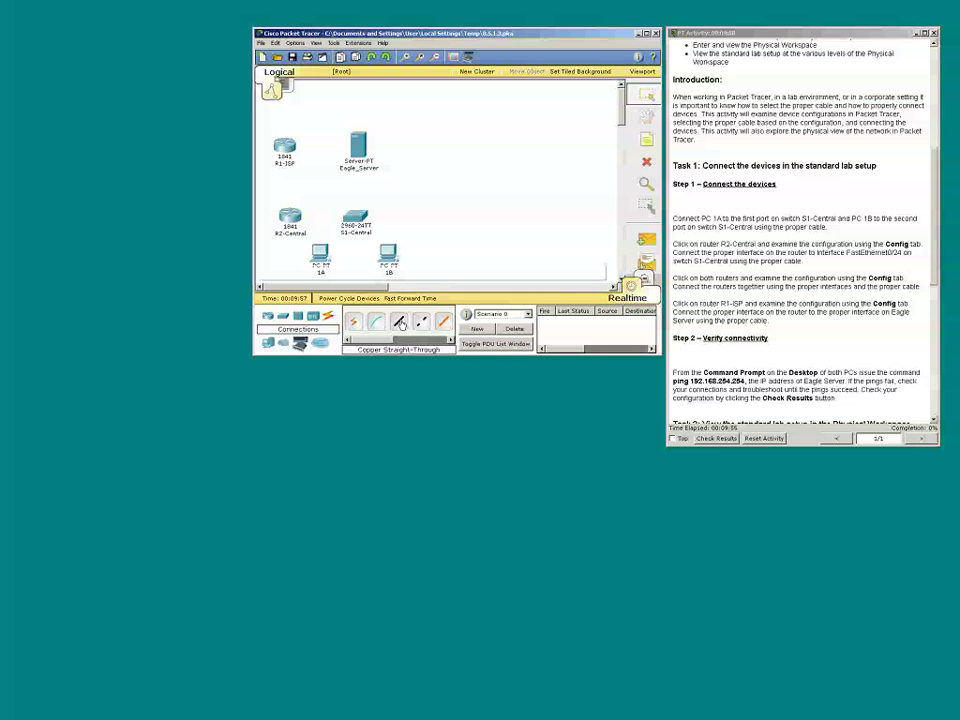
click(400, 323)
click(318, 262)
click(320, 260)
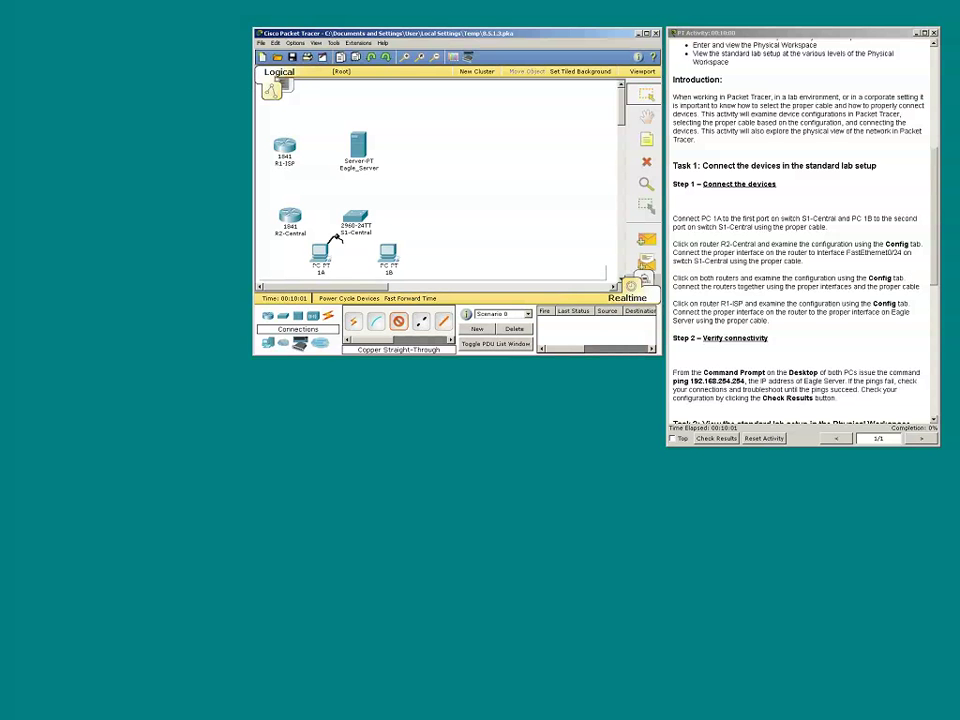
click(343, 224)
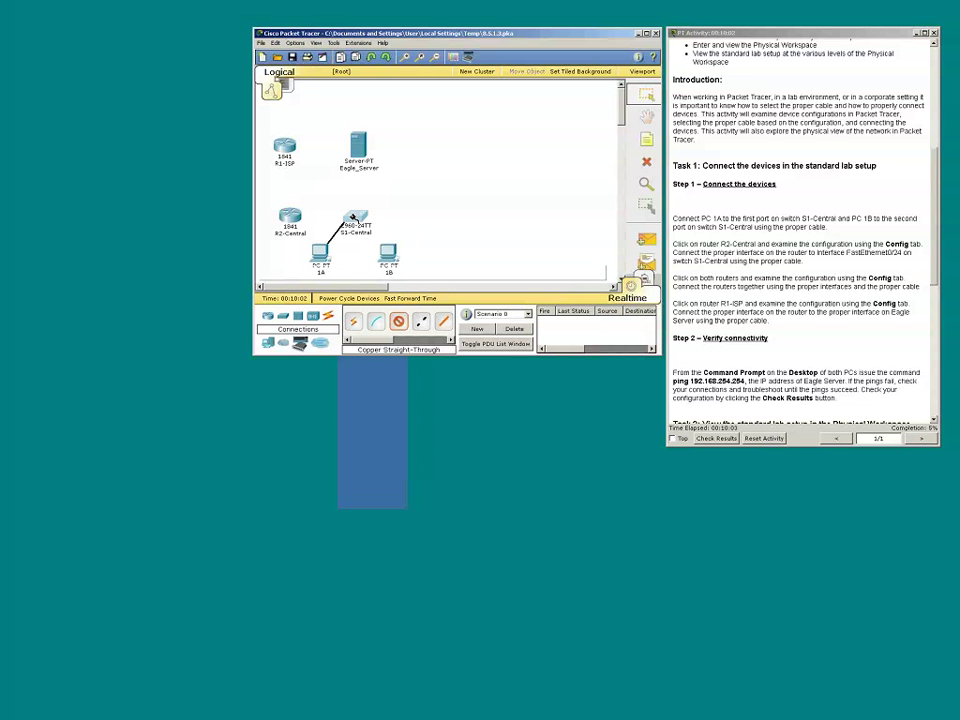
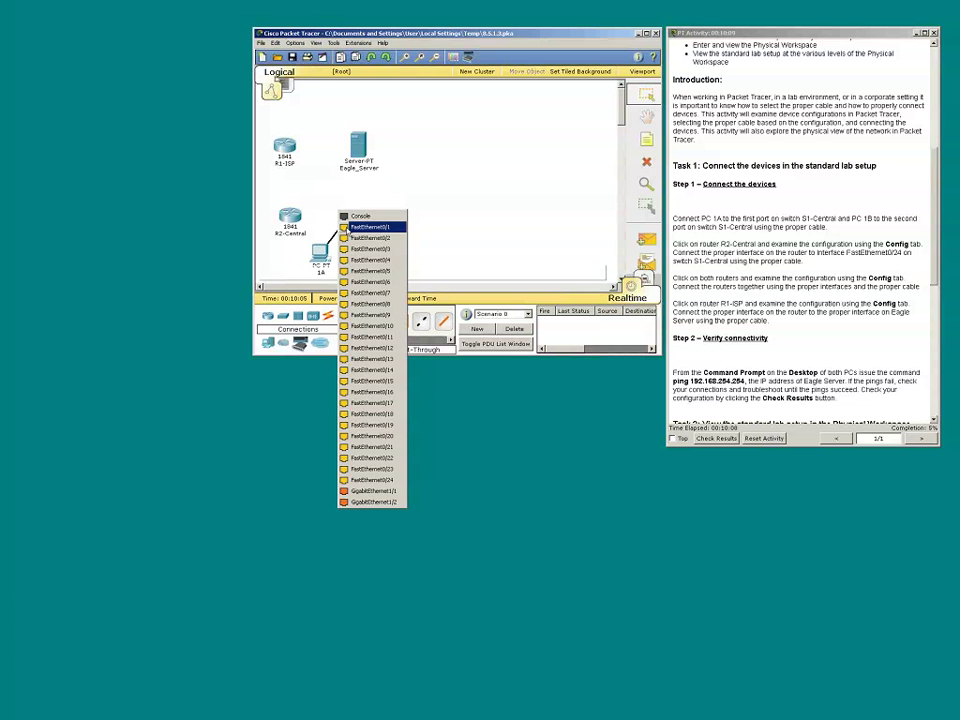
click(345, 228)
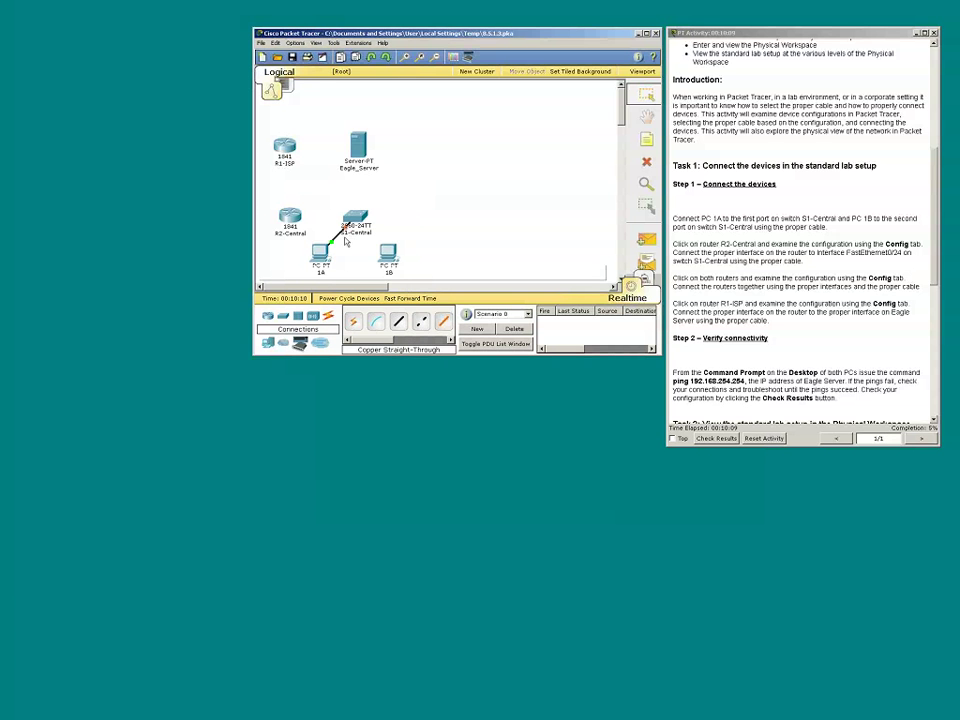
Step: Connect PC 1B's FastEthernet port to port FastEthernet0/2 of switch S1-Central with a copper straight-through cable
click(398, 321)
click(389, 257)
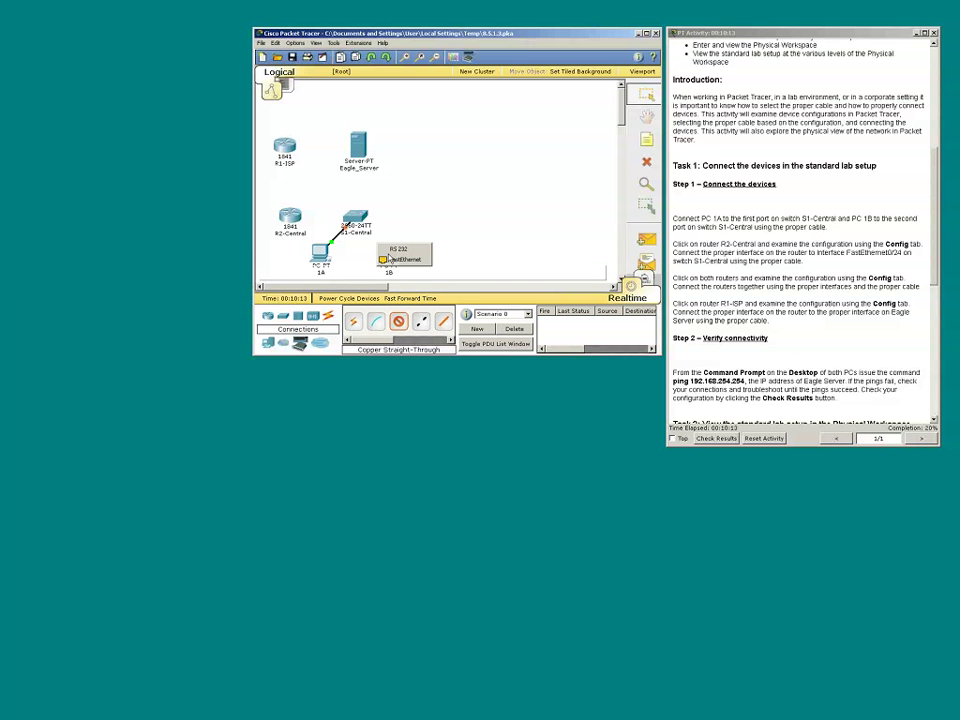
click(385, 259)
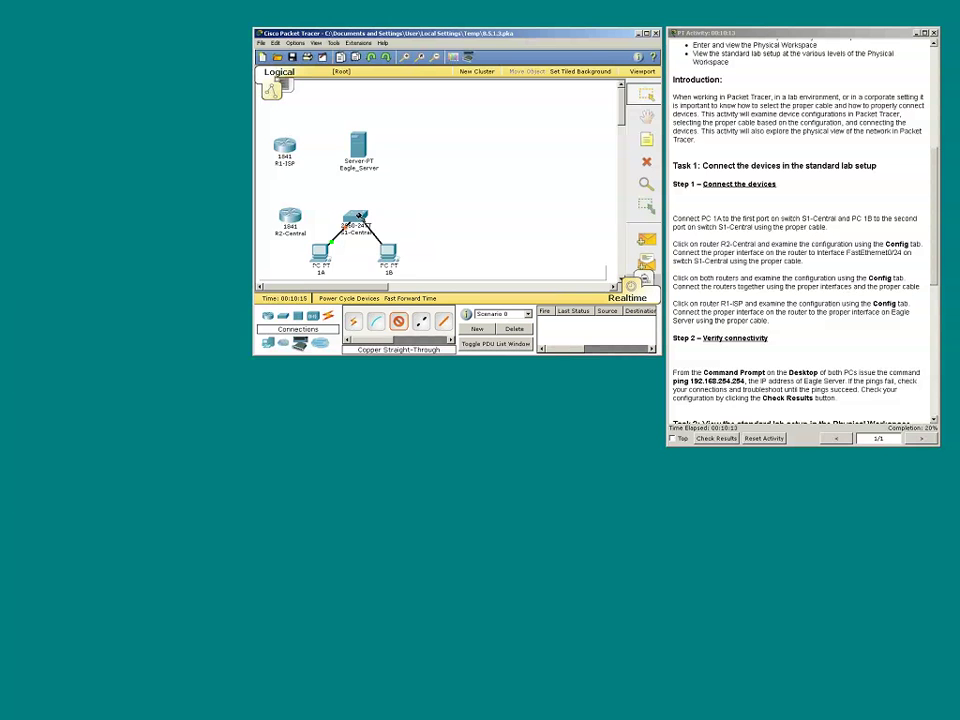
click(359, 216)
click(358, 230)
click(632, 460)
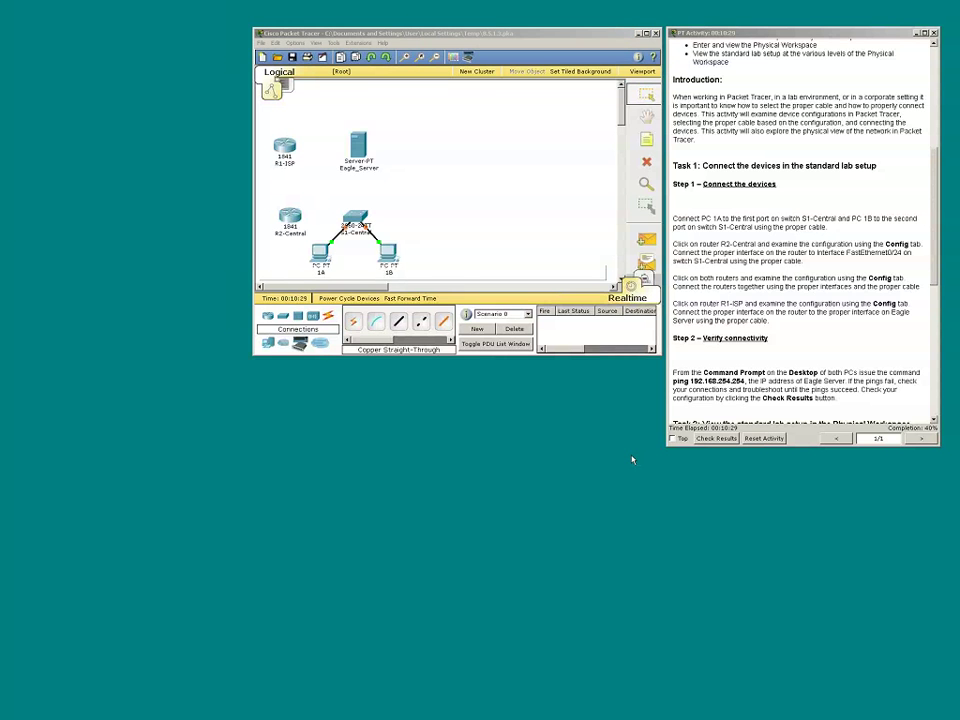
Step: Examine the FastEthernet0/0 and FastEthernet0/1 configuration of router R2-Central and compare it with the activity's addressing table
click(292, 220)
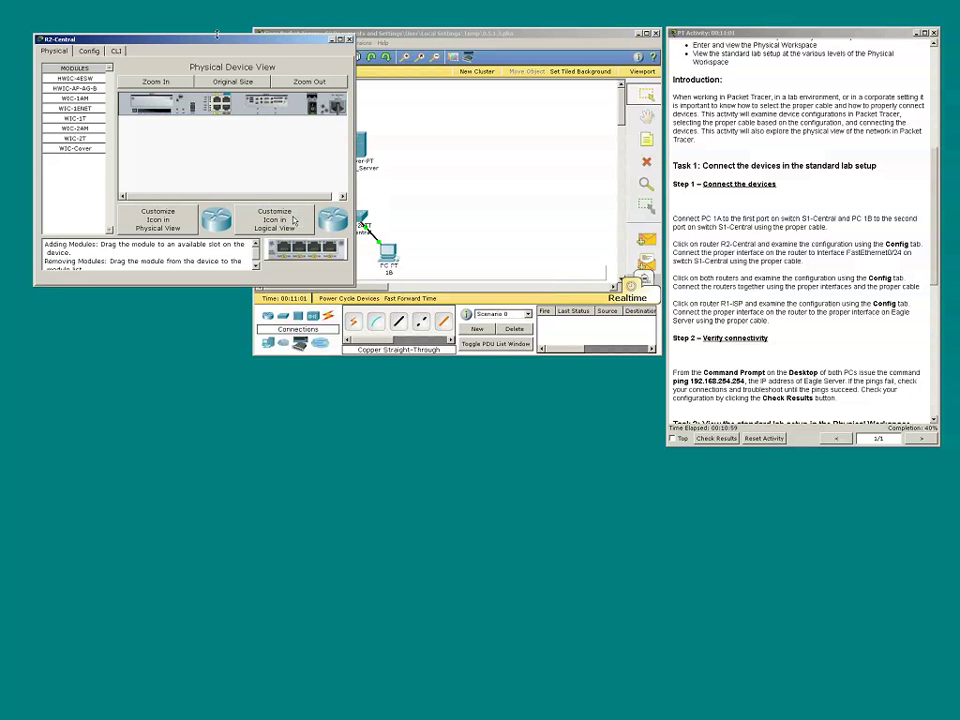
click(369, 117)
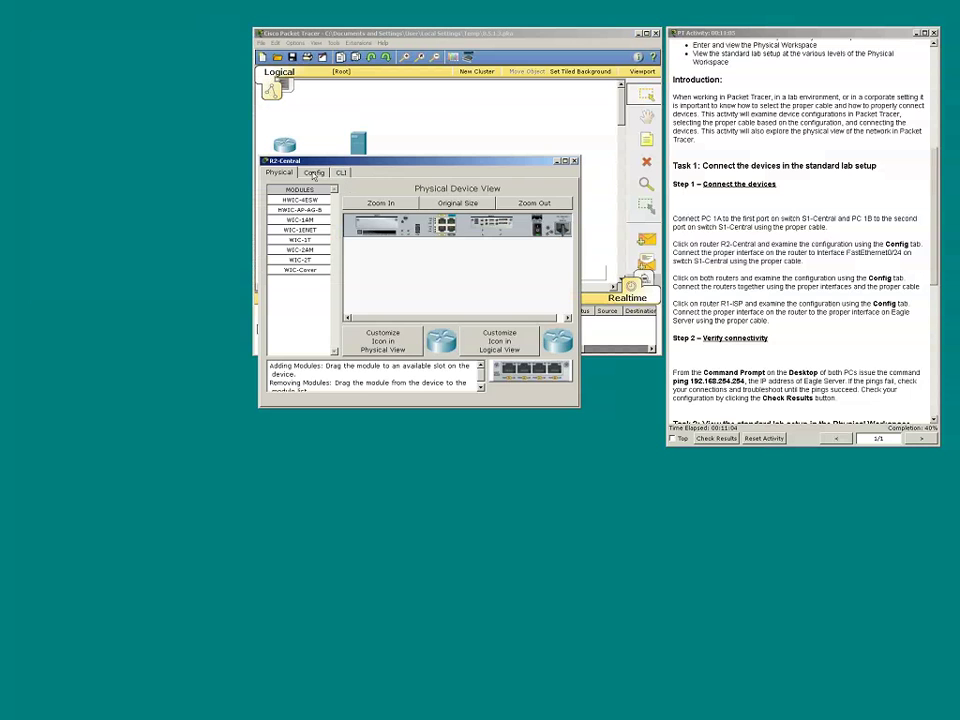
click(314, 172)
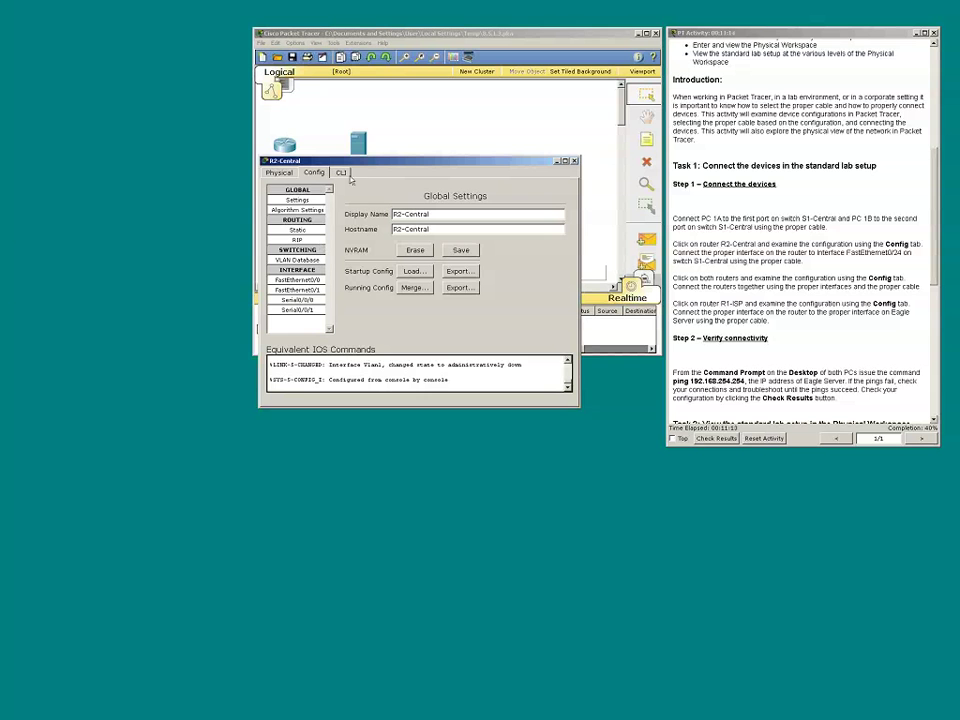
click(297, 281)
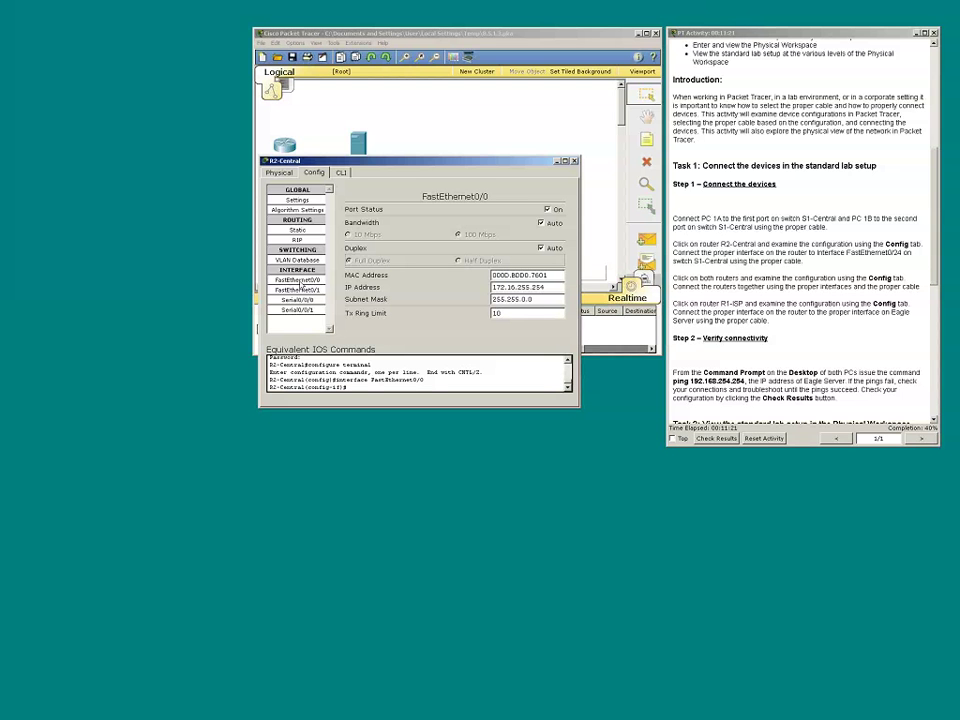
click(298, 290)
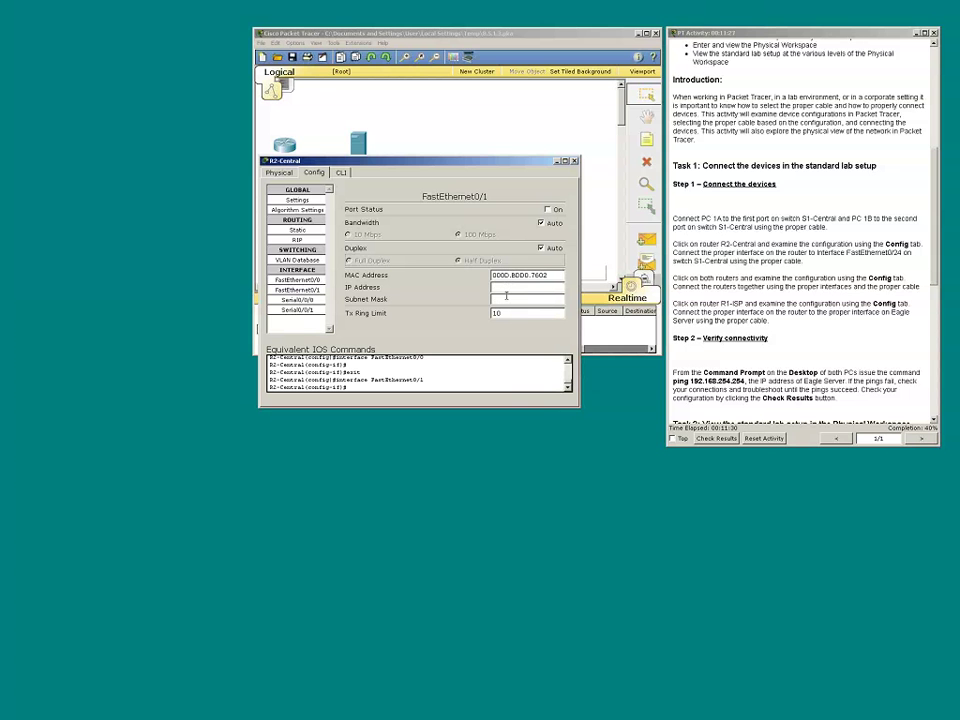
click(298, 281)
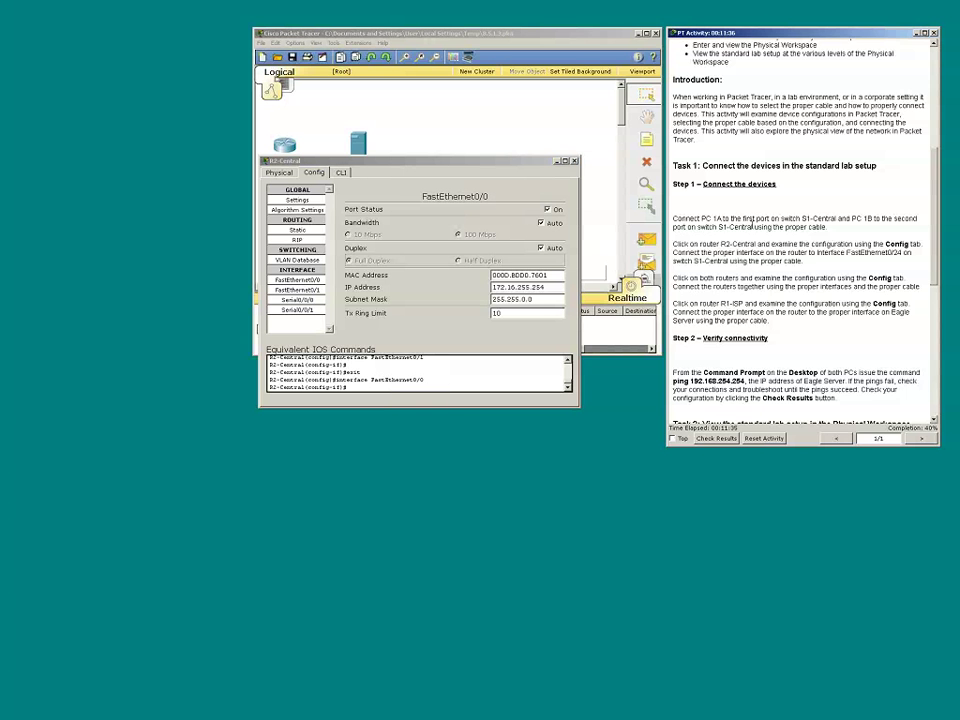
scroll(752, 220, up, 3)
scroll(752, 229, up, 3)
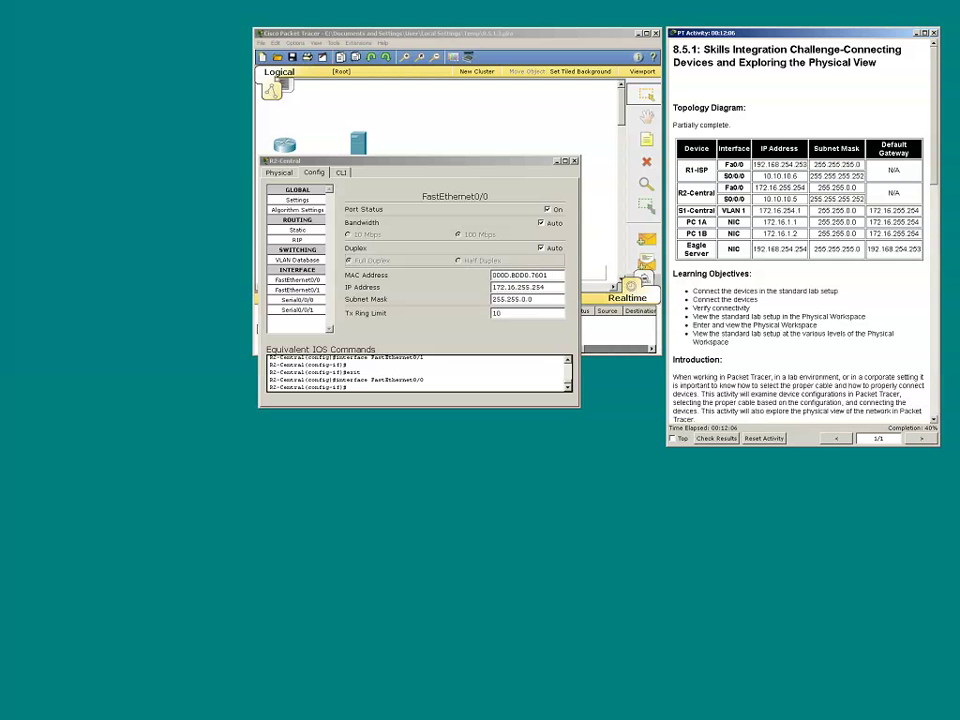
scroll(752, 305, down, 3)
scroll(752, 305, down, 4)
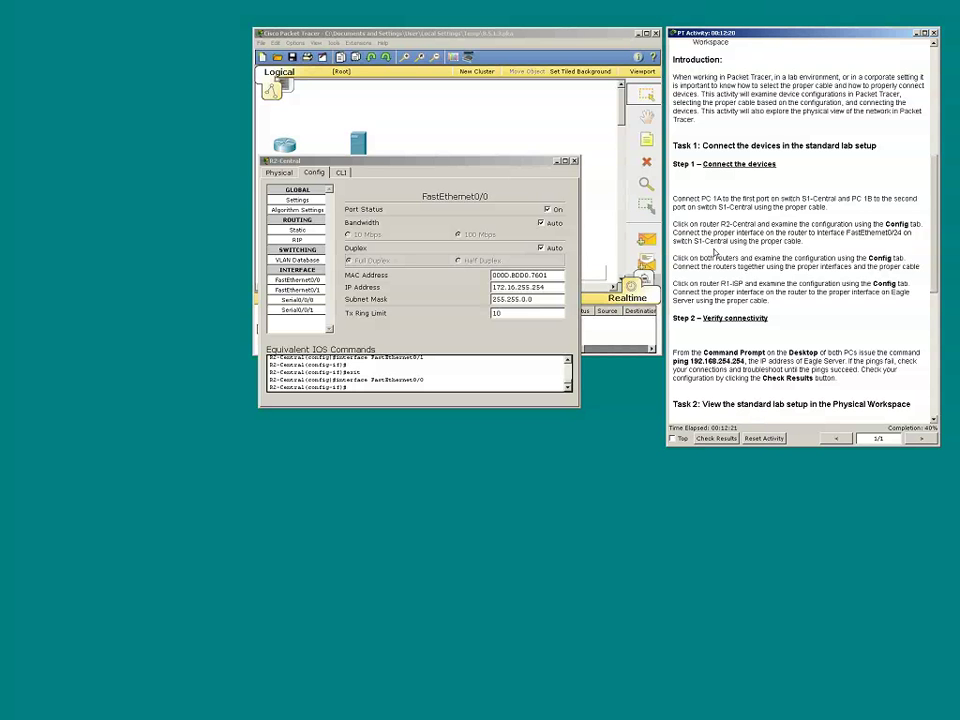
Step: Connect R2-Central's FastEthernet0/0 to port FastEthernet0/24 of switch S1-Central with a copper straight-through cable
click(489, 146)
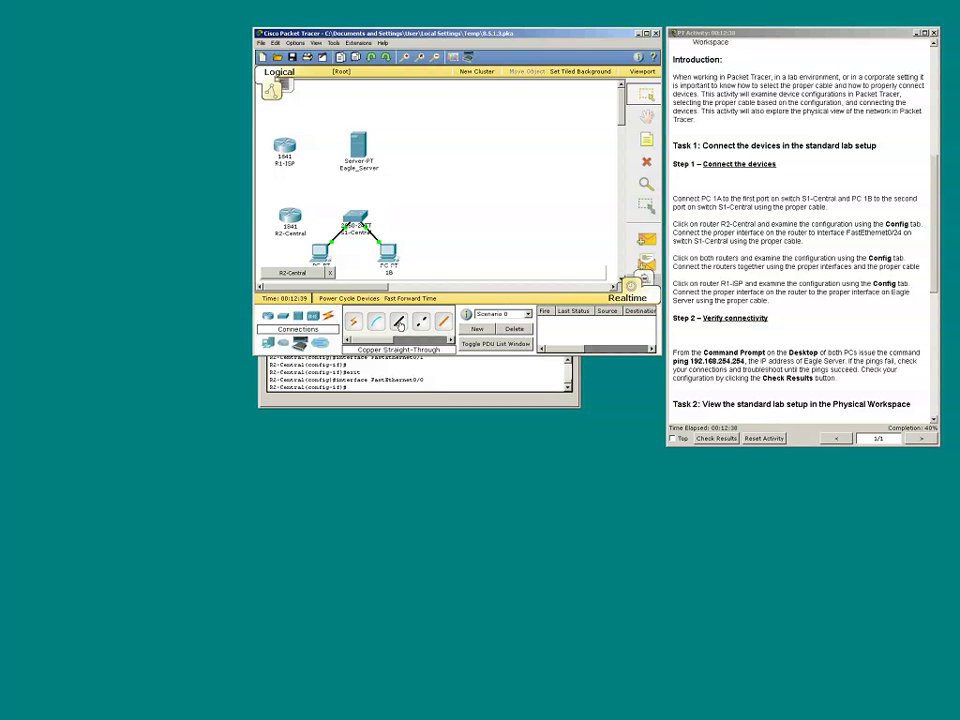
click(398, 323)
click(290, 216)
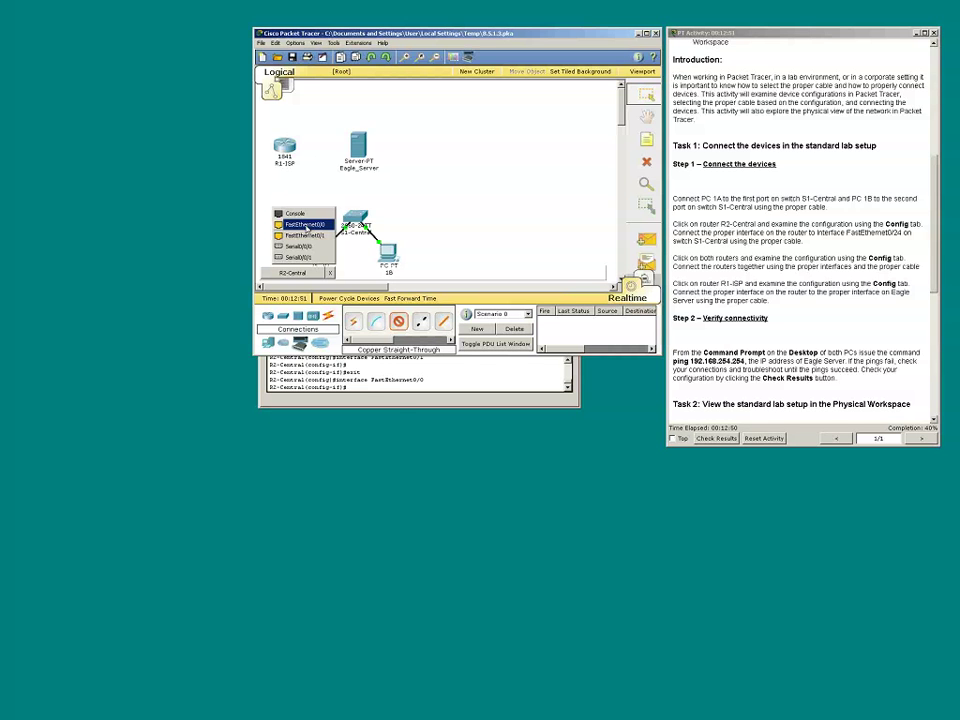
click(305, 224)
click(341, 212)
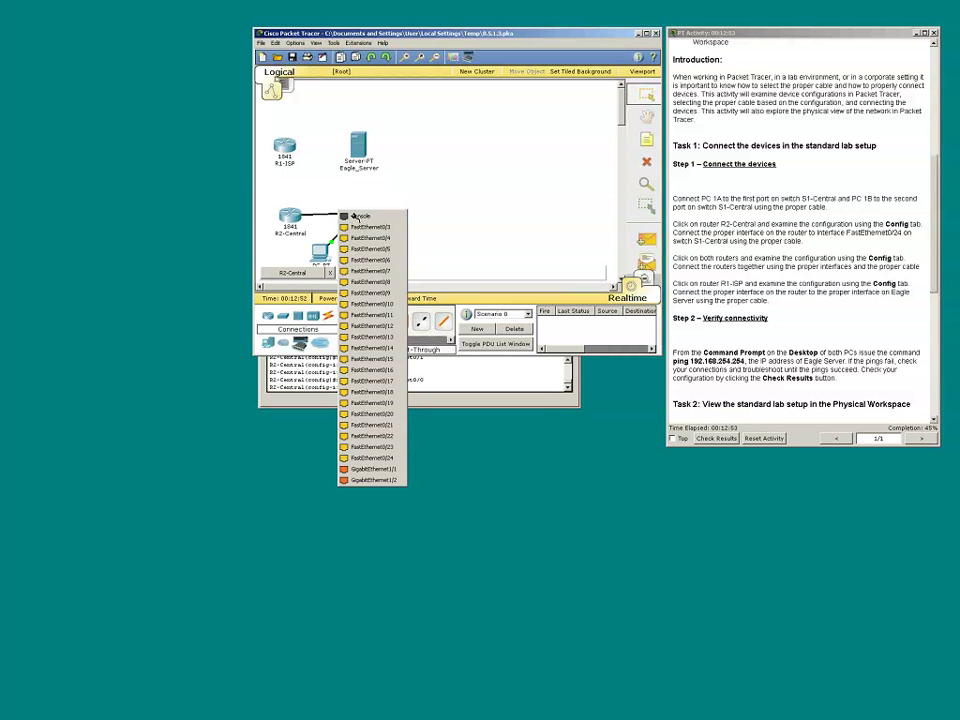
click(389, 459)
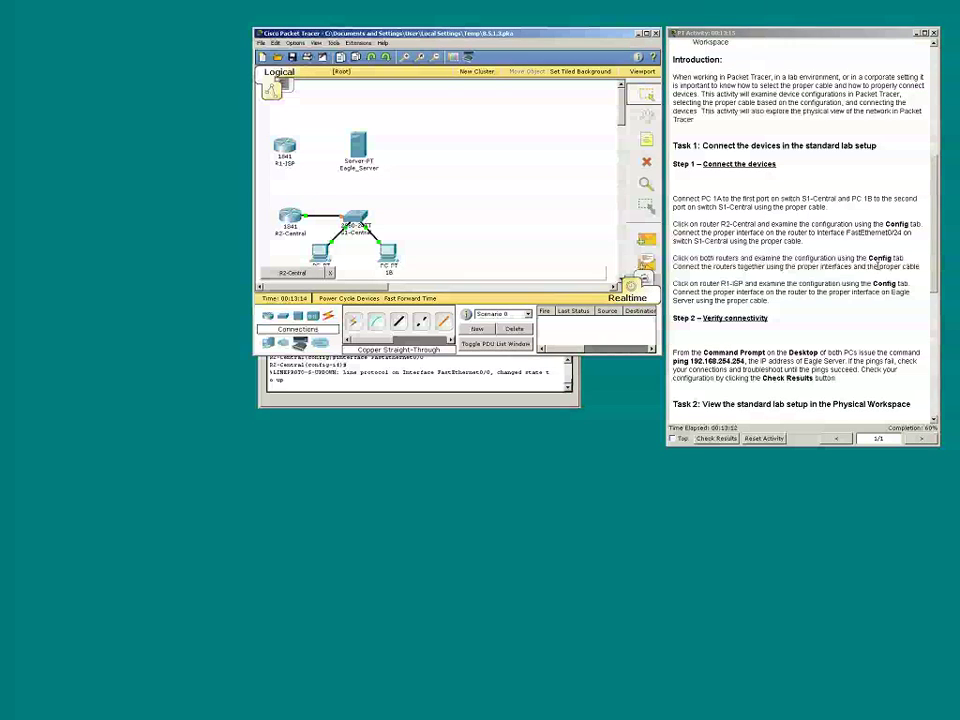
Step: Examine the Serial0/0/0 and Serial0/0/1 configuration of router R2-Central against the activity's addressing table
scroll(778, 225, up, 5)
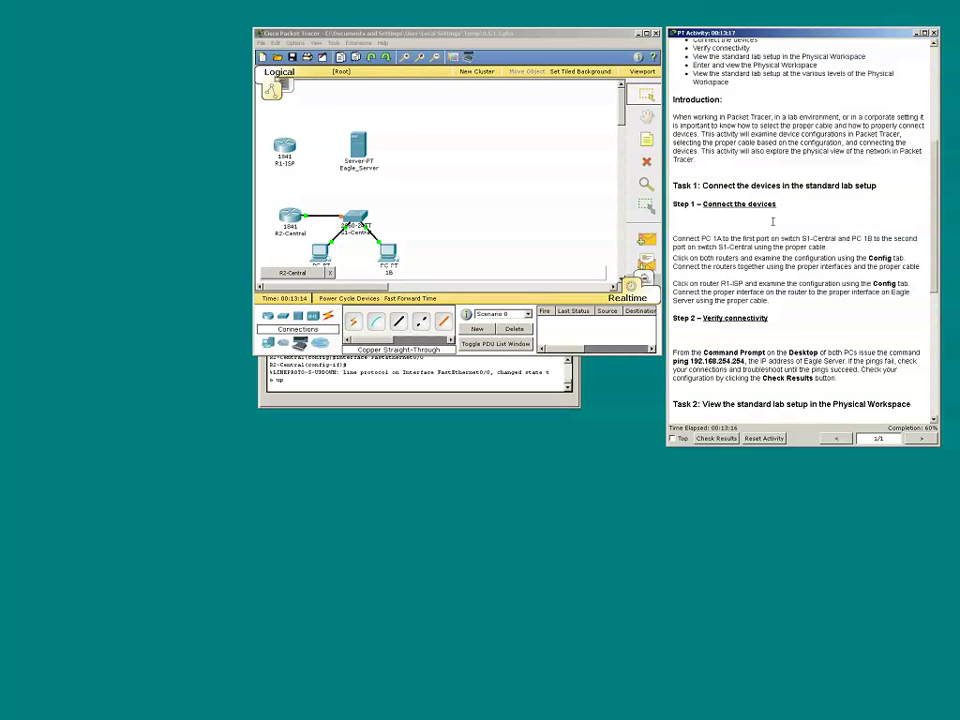
scroll(775, 218, up, 5)
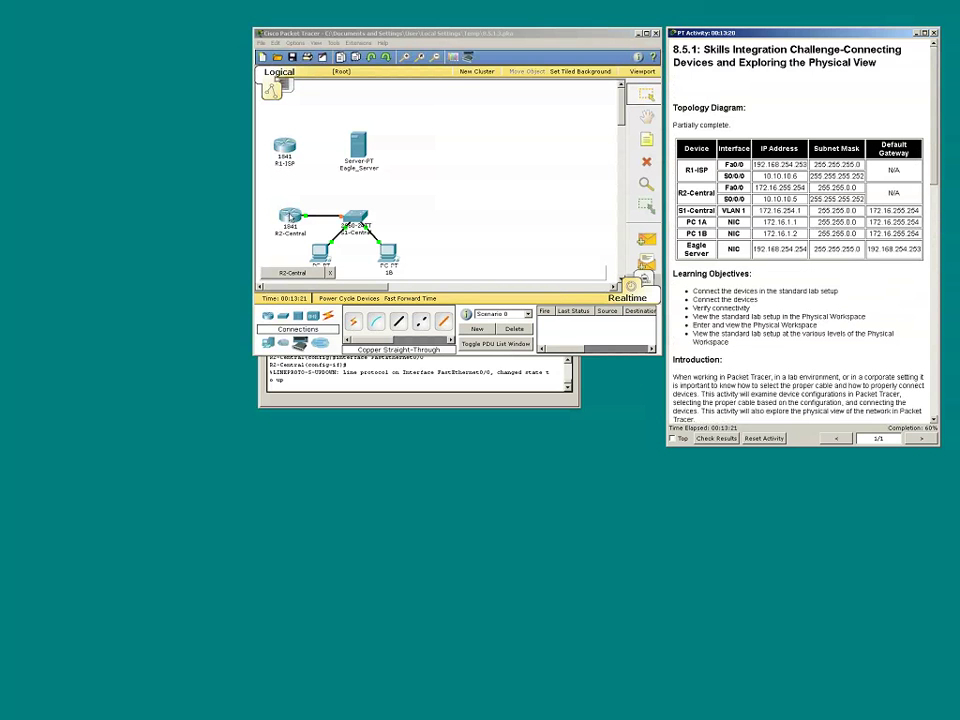
click(290, 215)
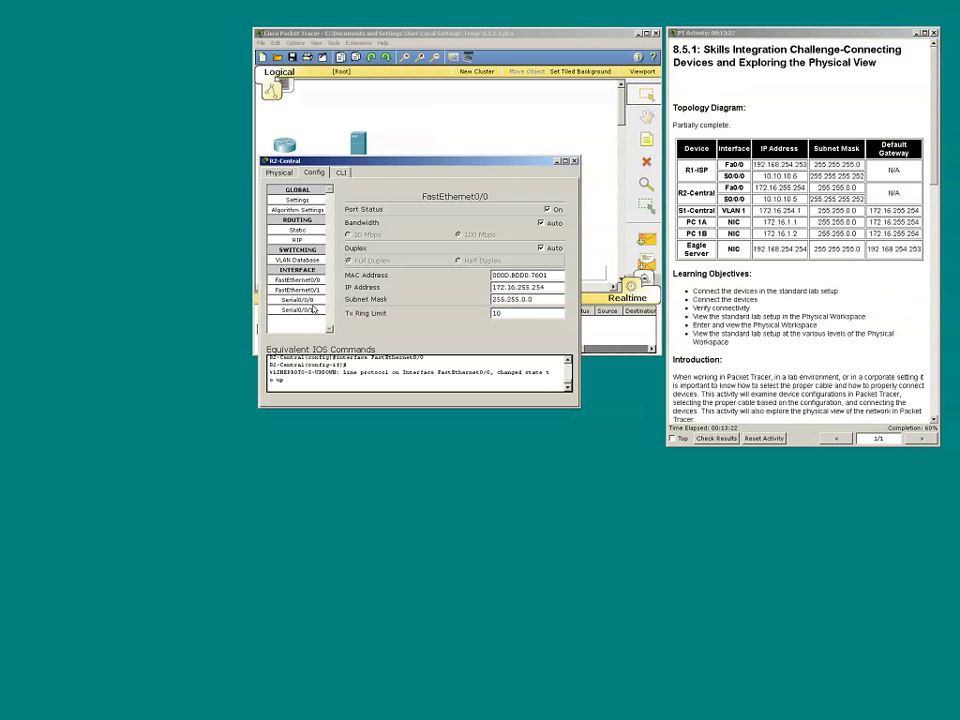
click(300, 299)
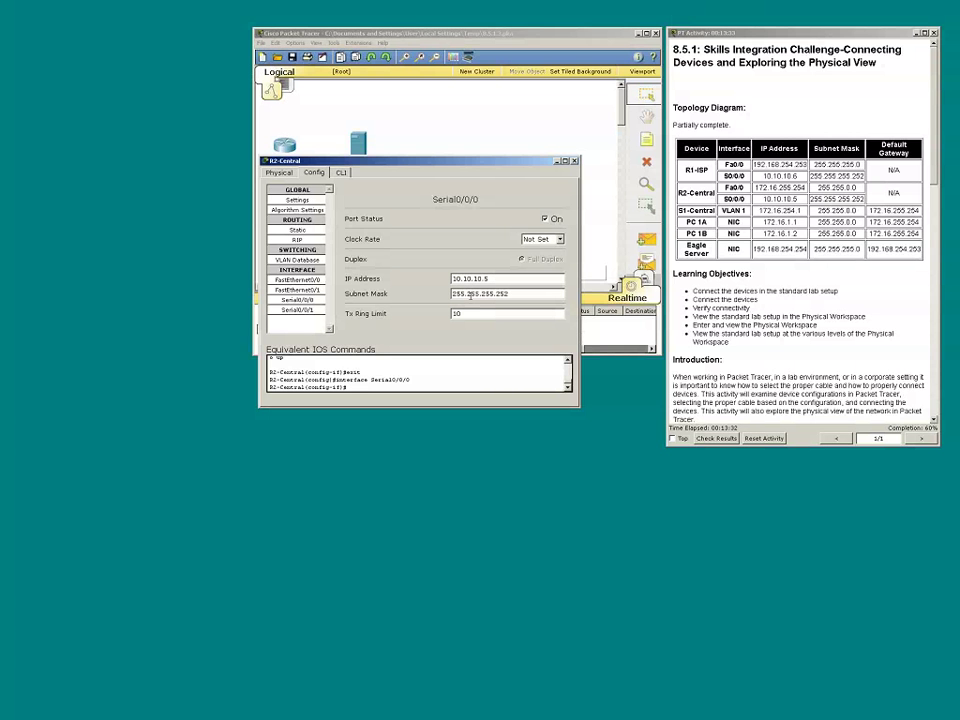
click(303, 311)
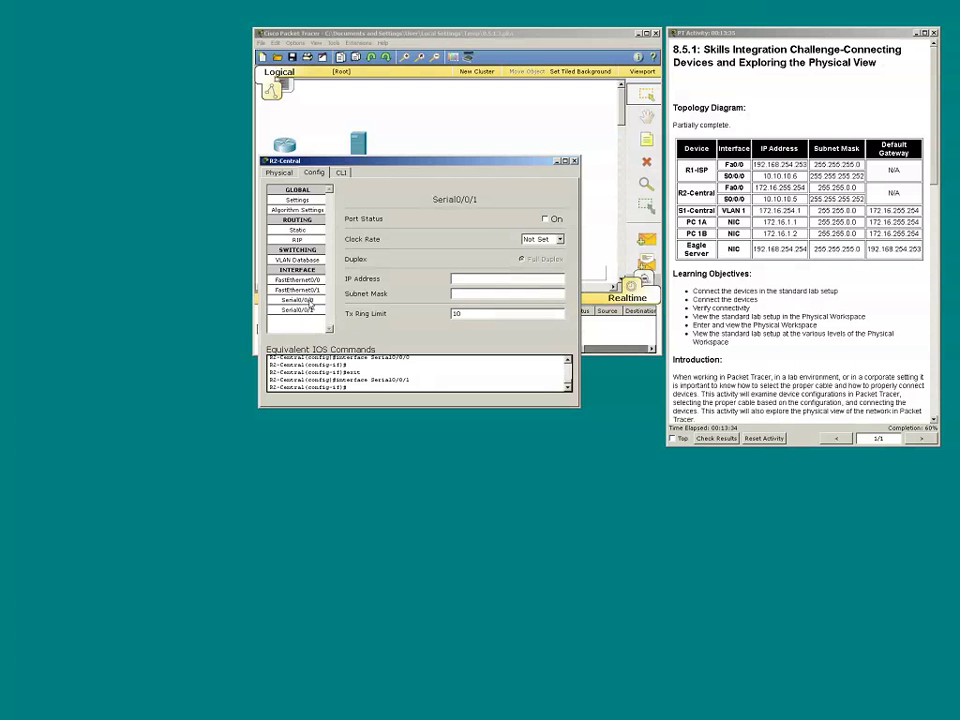
click(303, 301)
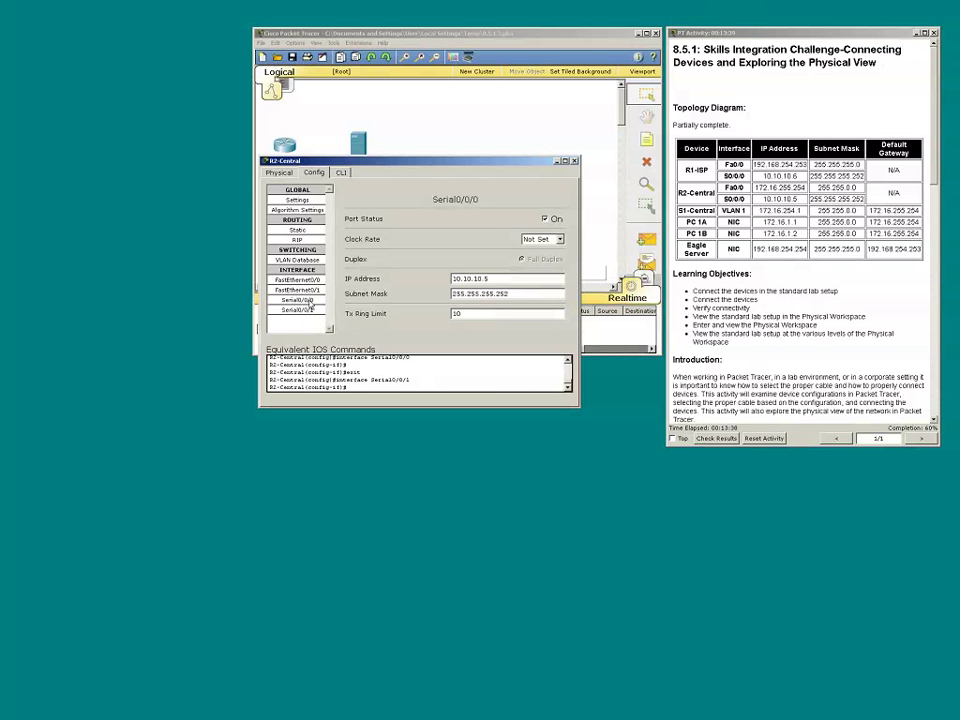
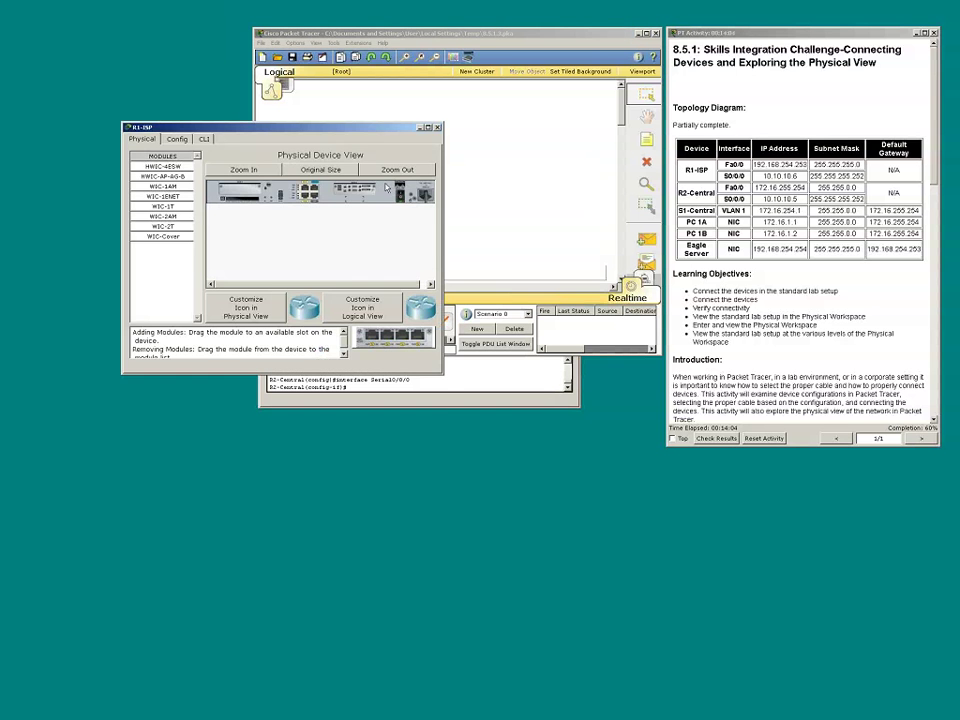
Step: Examine the Serial0/0/0 configuration of router R1-ISP and compare its clock rate setting with that of R2-Central's Serial0/0/0
drag(290, 127, 386, 183)
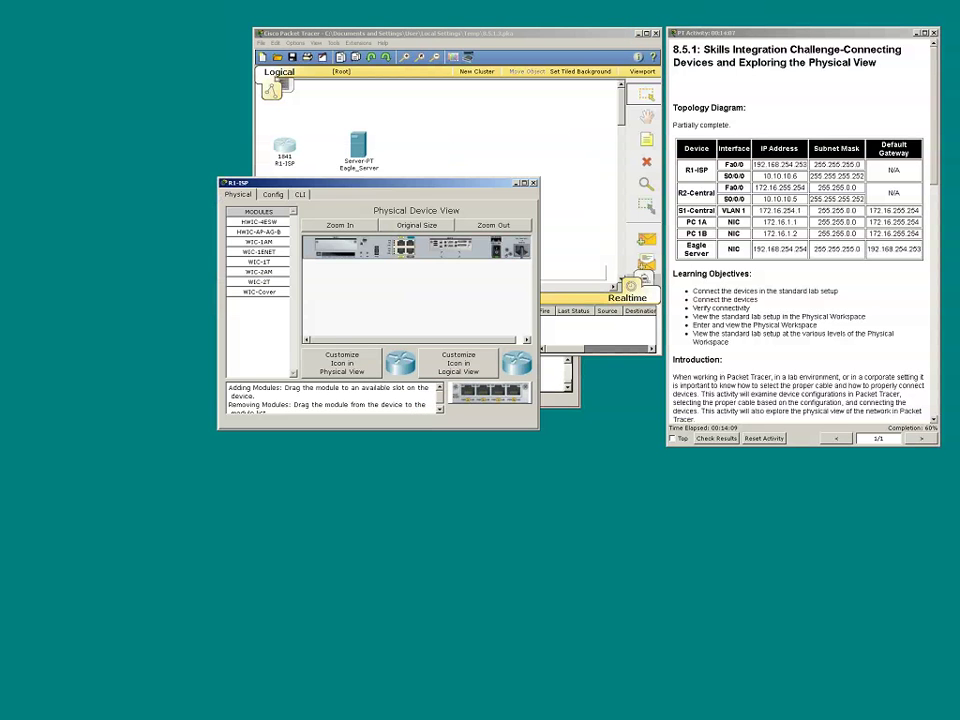
click(272, 194)
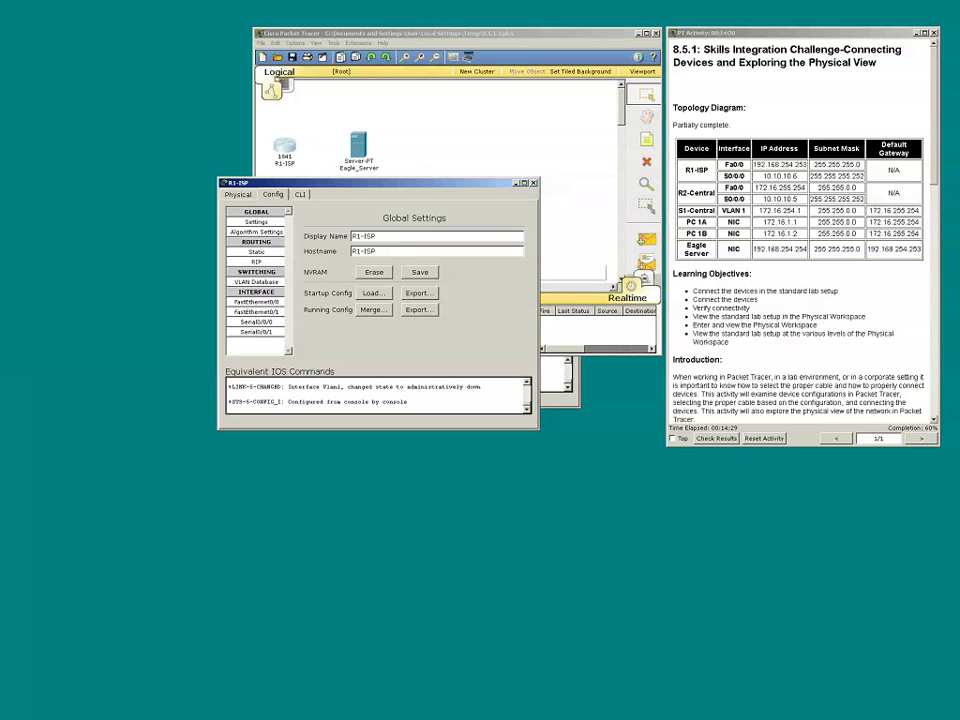
click(262, 322)
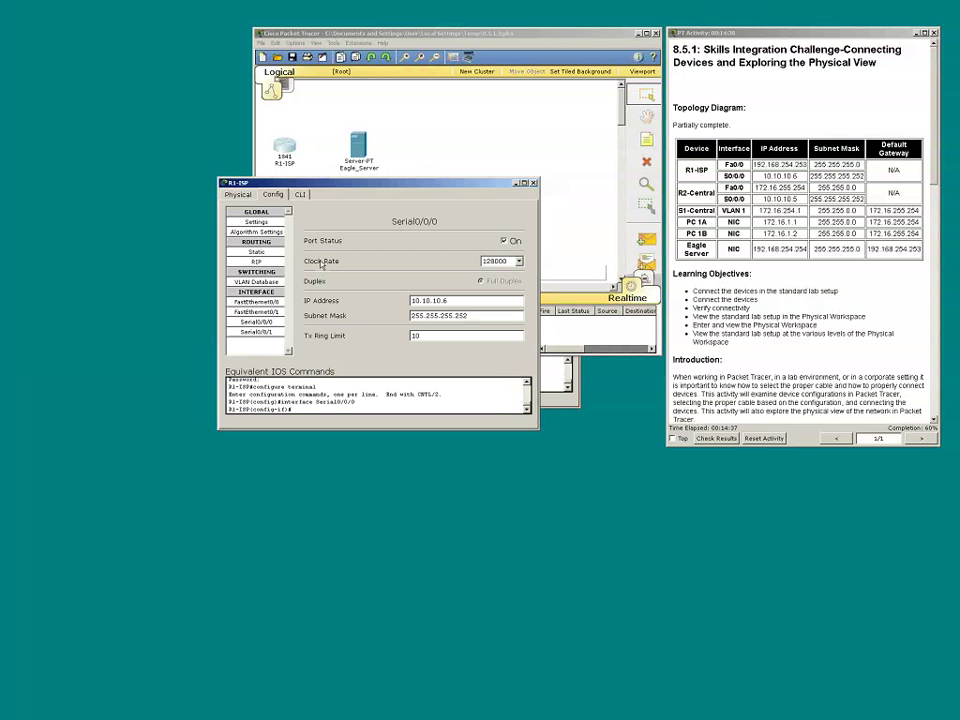
click(506, 244)
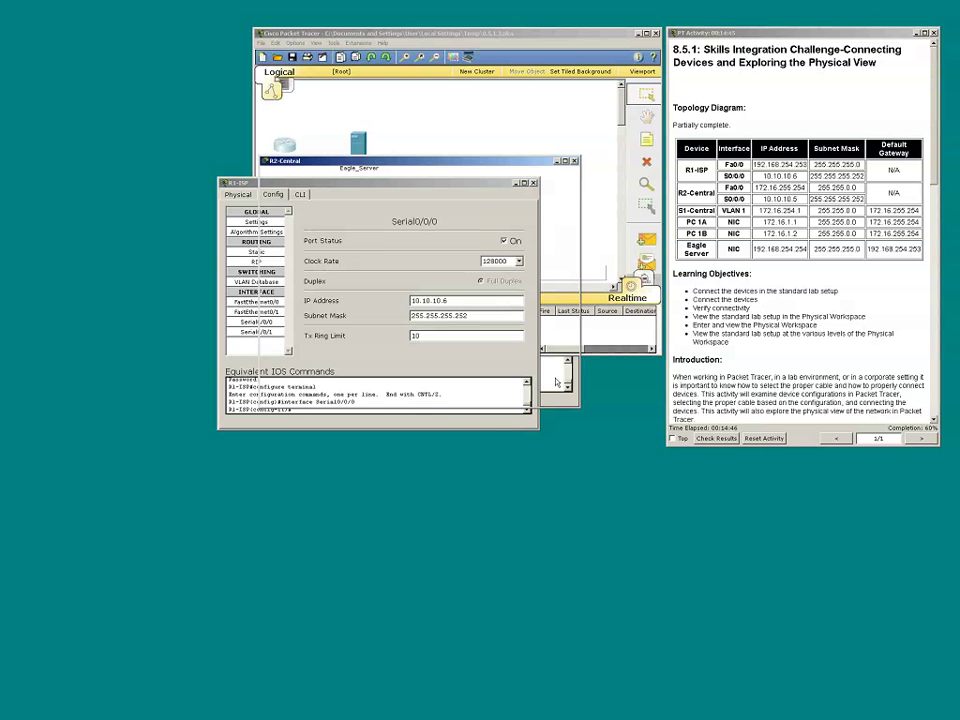
click(557, 381)
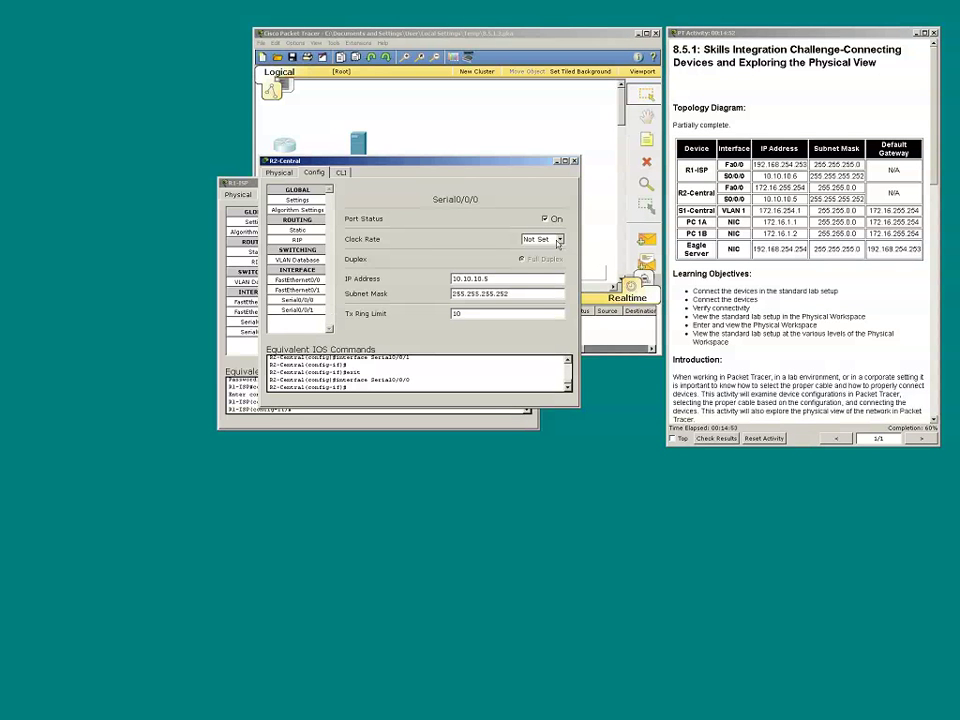
Step: Connect R1-ISP's Serial0/0/0 to R2-Central's Serial0/0/0 with a Serial DCE cable, placing the DCE end at R1-ISP
click(243, 184)
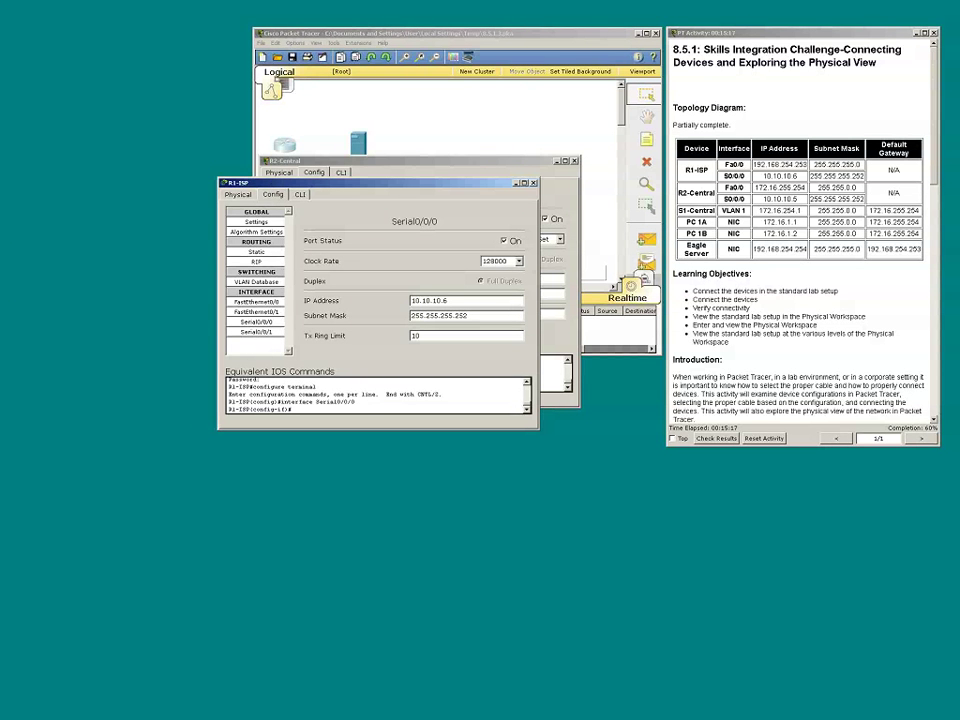
click(600, 250)
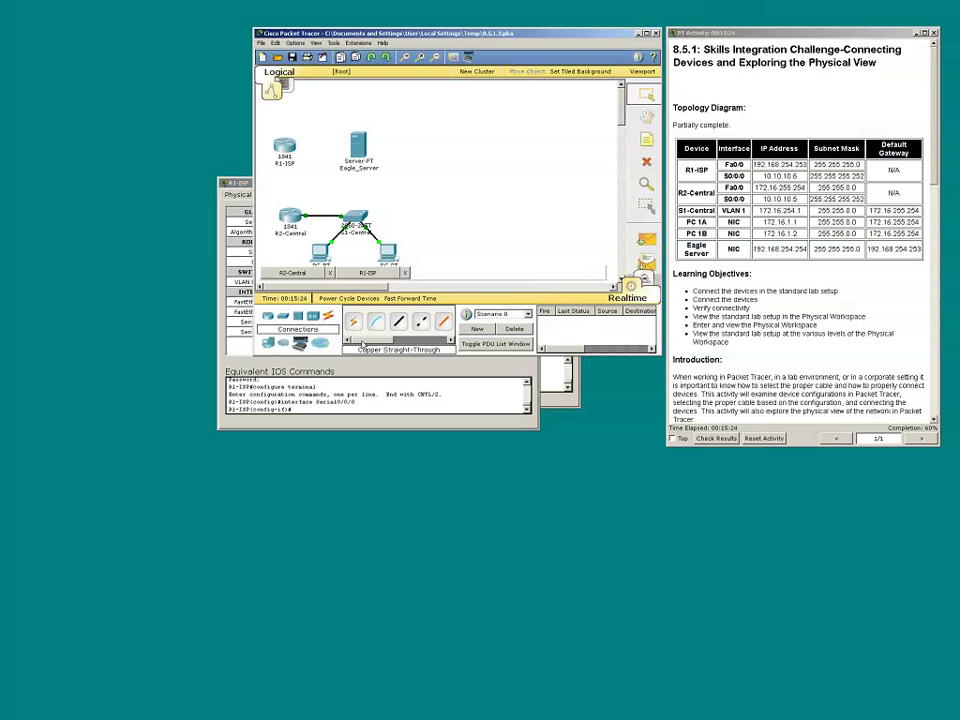
drag(362, 343, 409, 342)
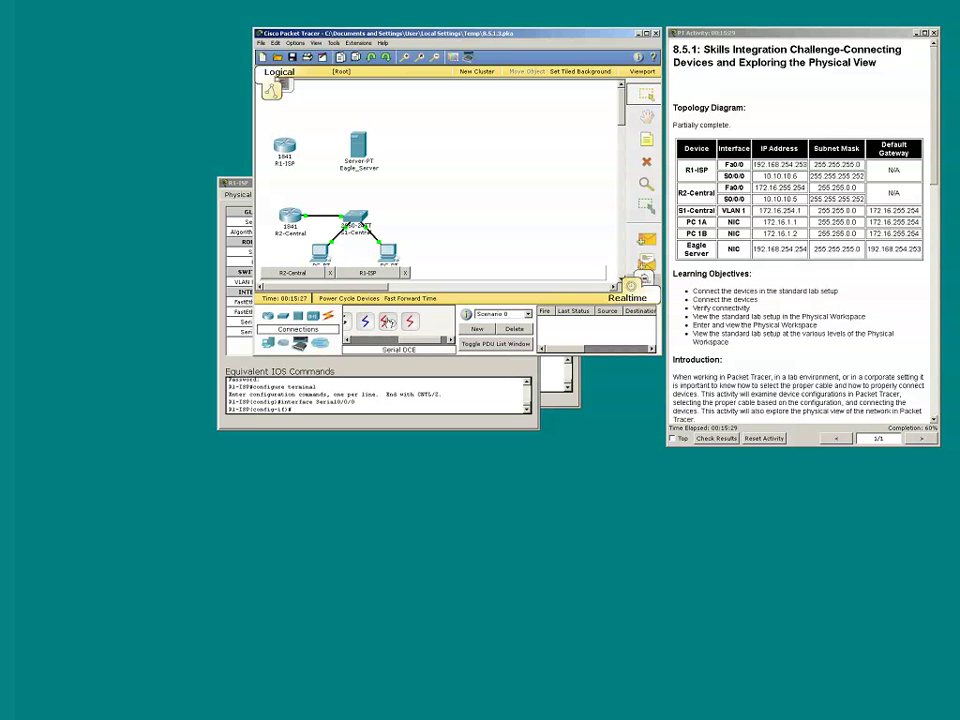
click(387, 321)
click(286, 147)
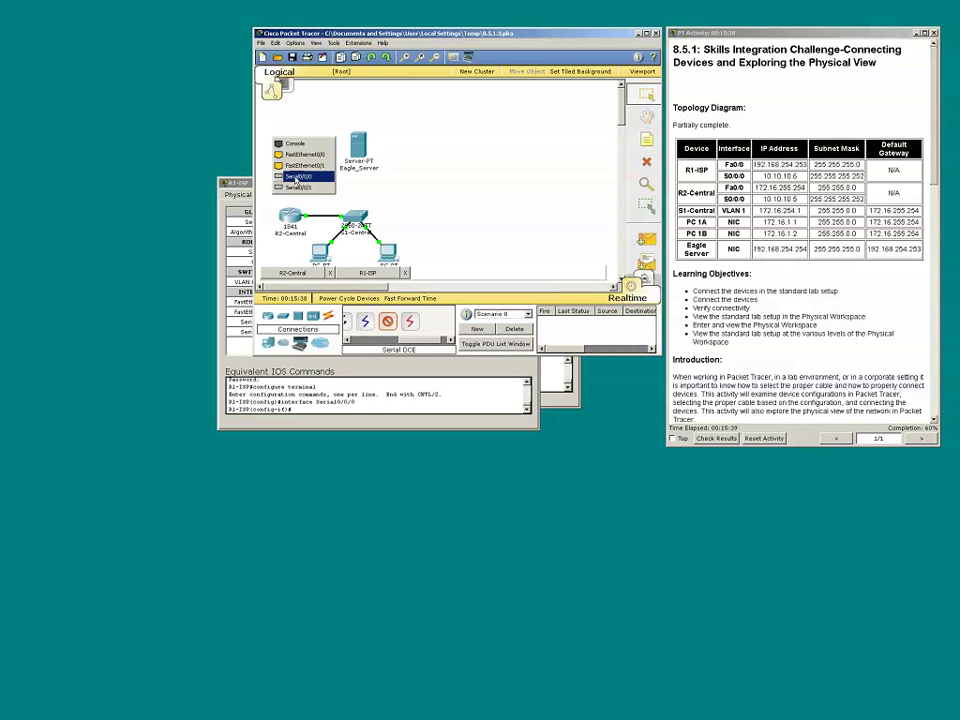
click(296, 178)
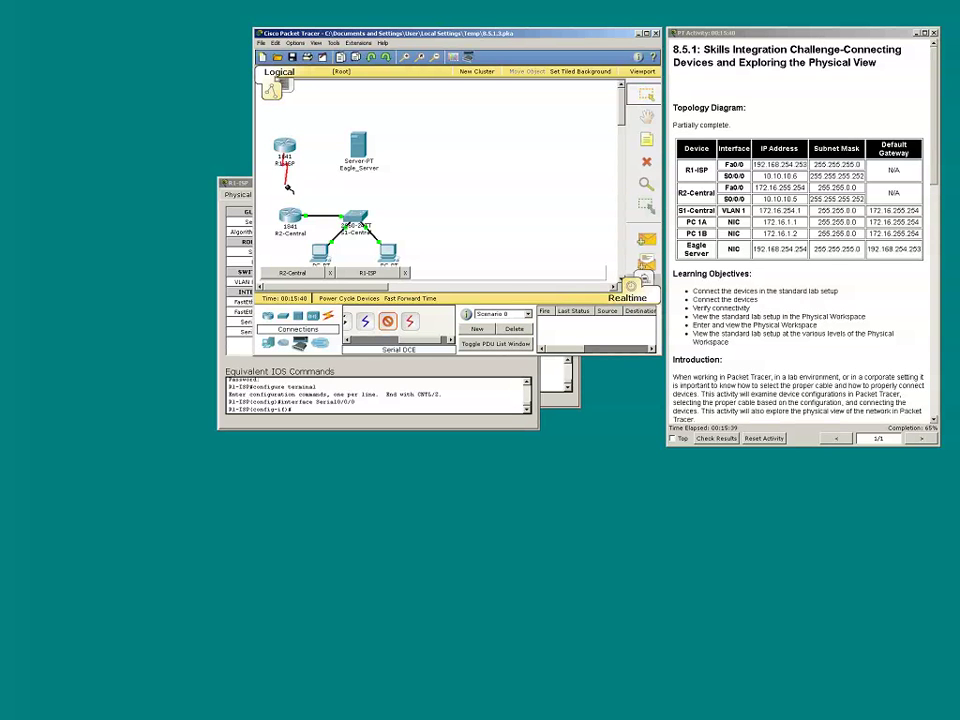
click(290, 214)
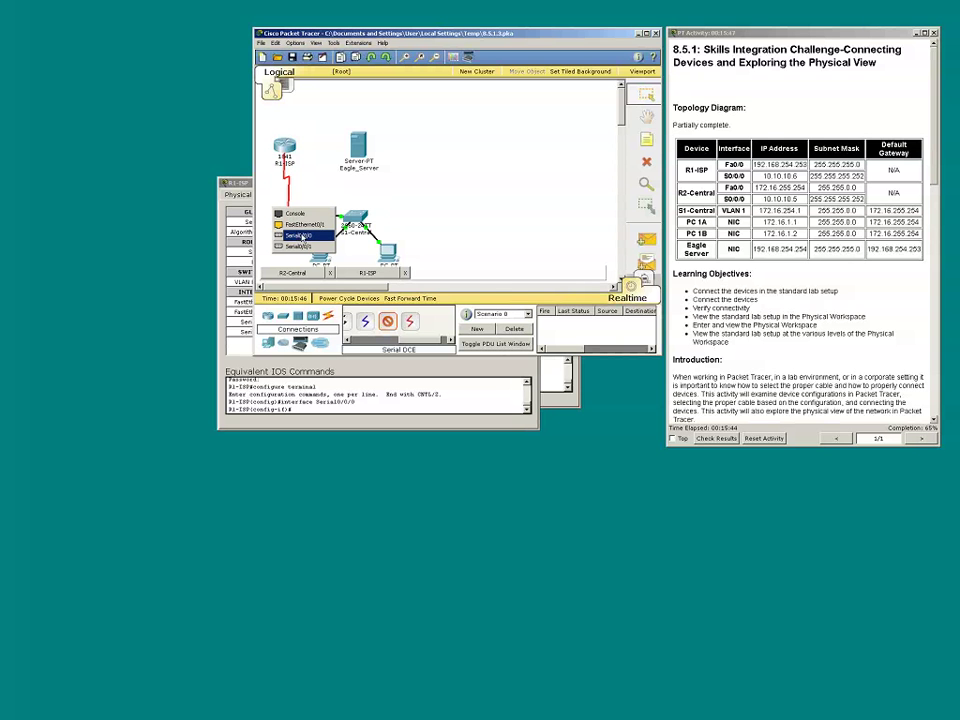
click(301, 236)
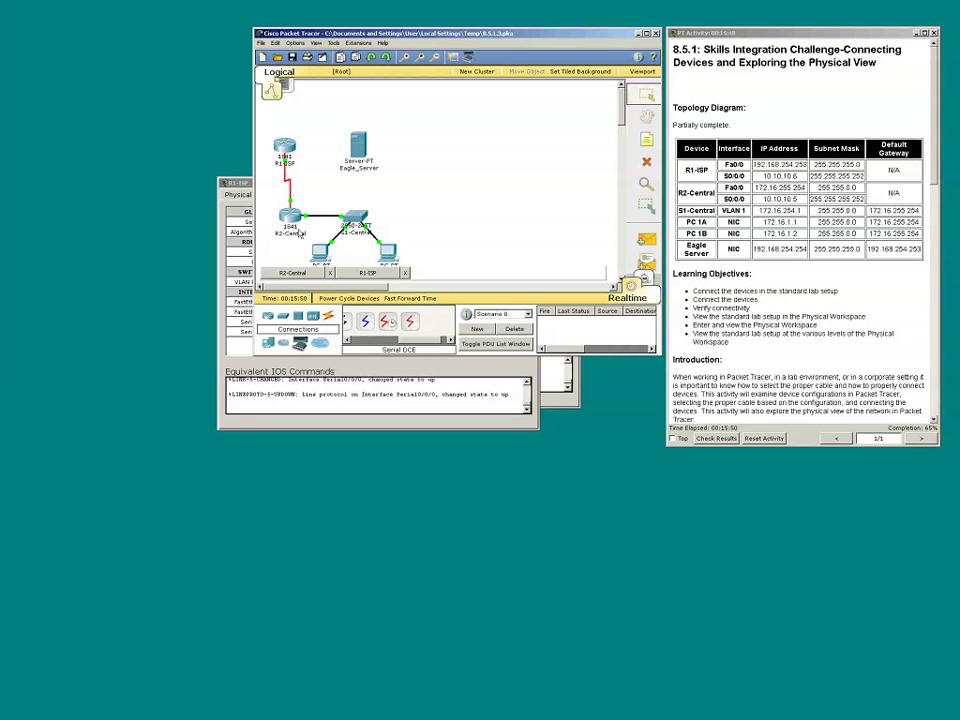
Step: Read the Eagle Server cabling instruction and examine R1-ISP's FastEthernet0/0 and FastEthernet0/1 configuration against the addressing table
click(730, 316)
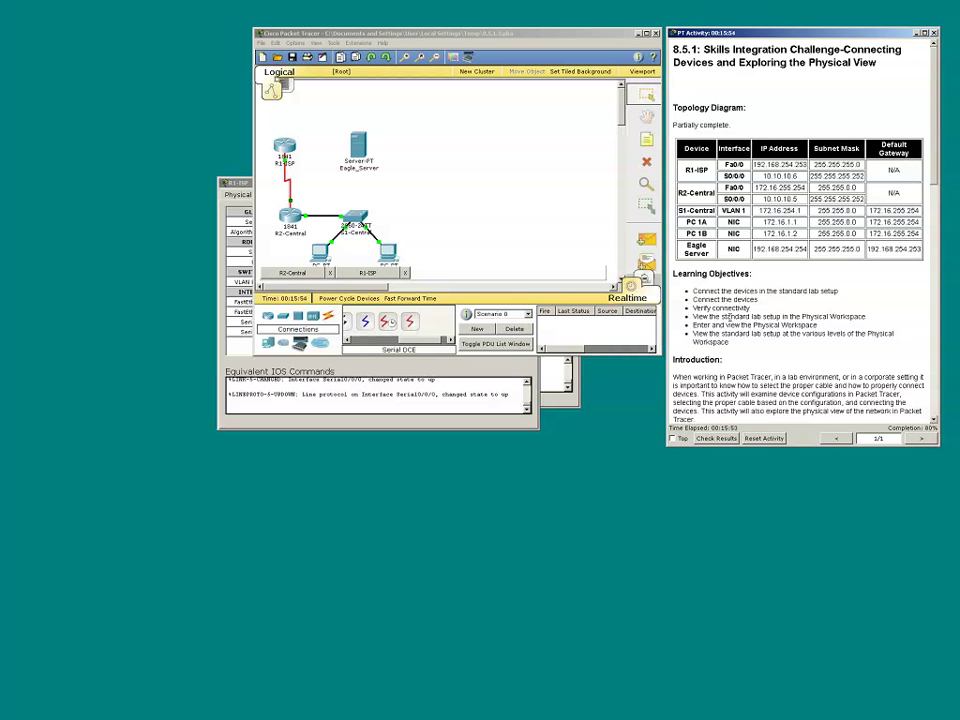
scroll(731, 316, down, 3)
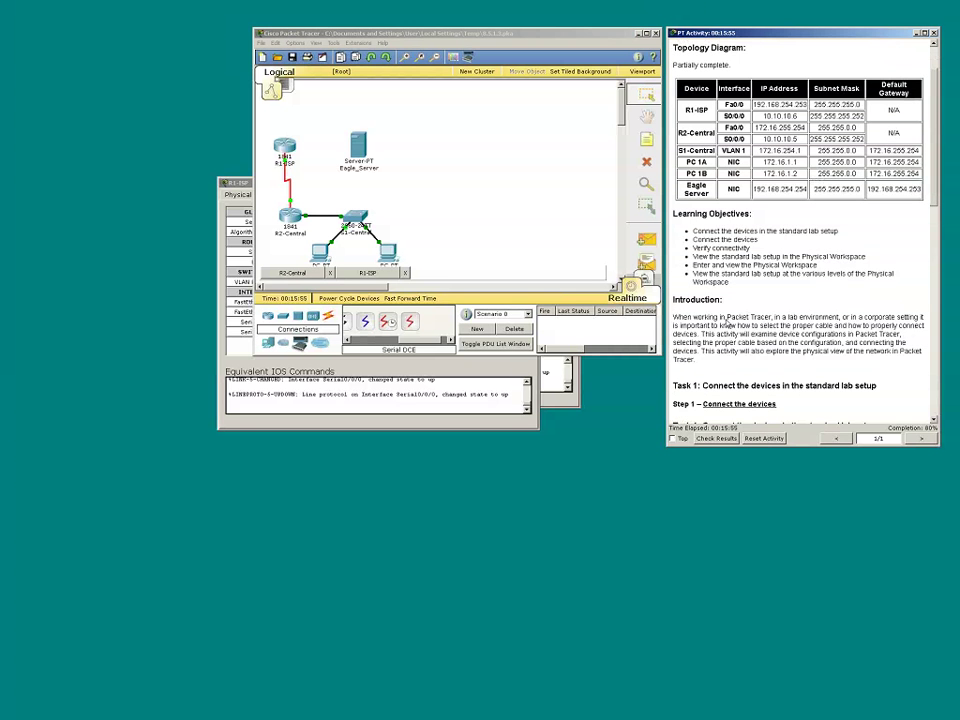
scroll(727, 325, down, 3)
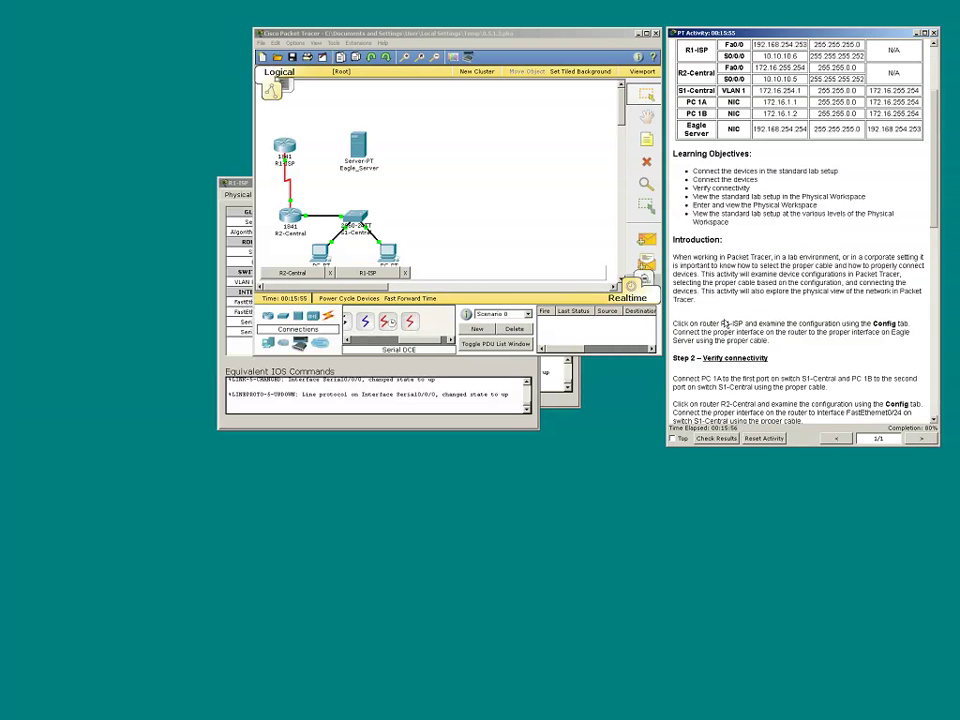
scroll(709, 263, down, 7)
scroll(709, 263, down, 3)
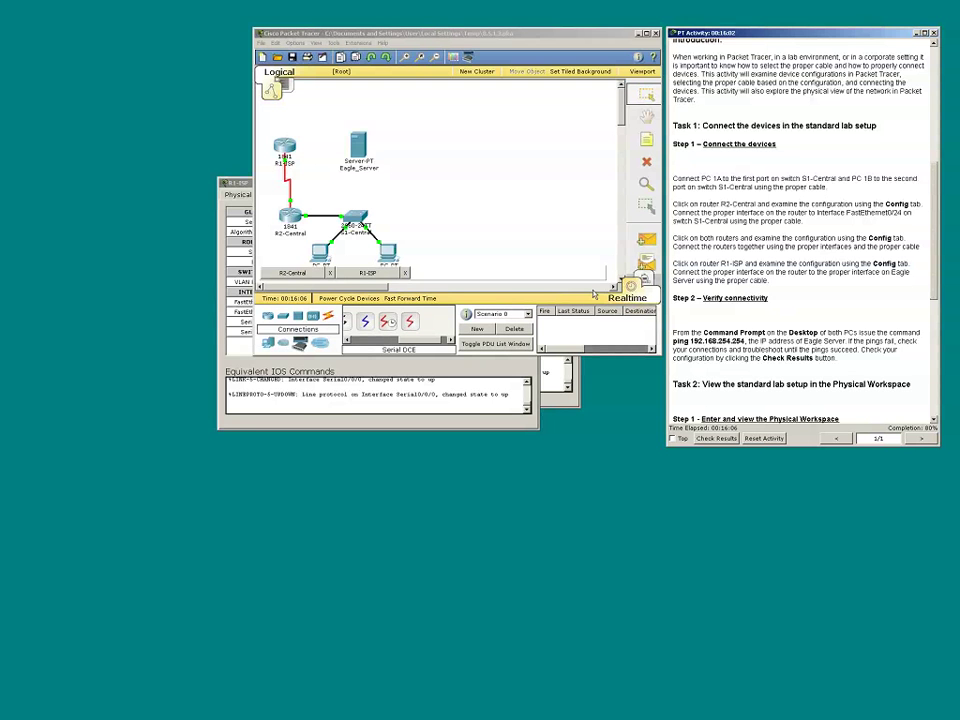
click(284, 150)
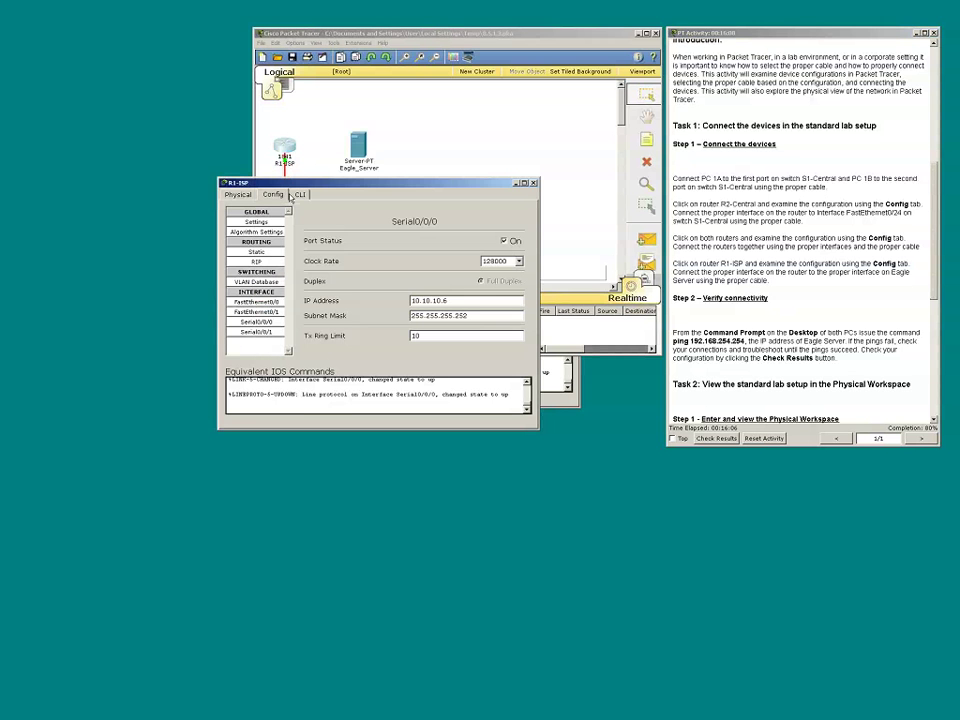
click(258, 302)
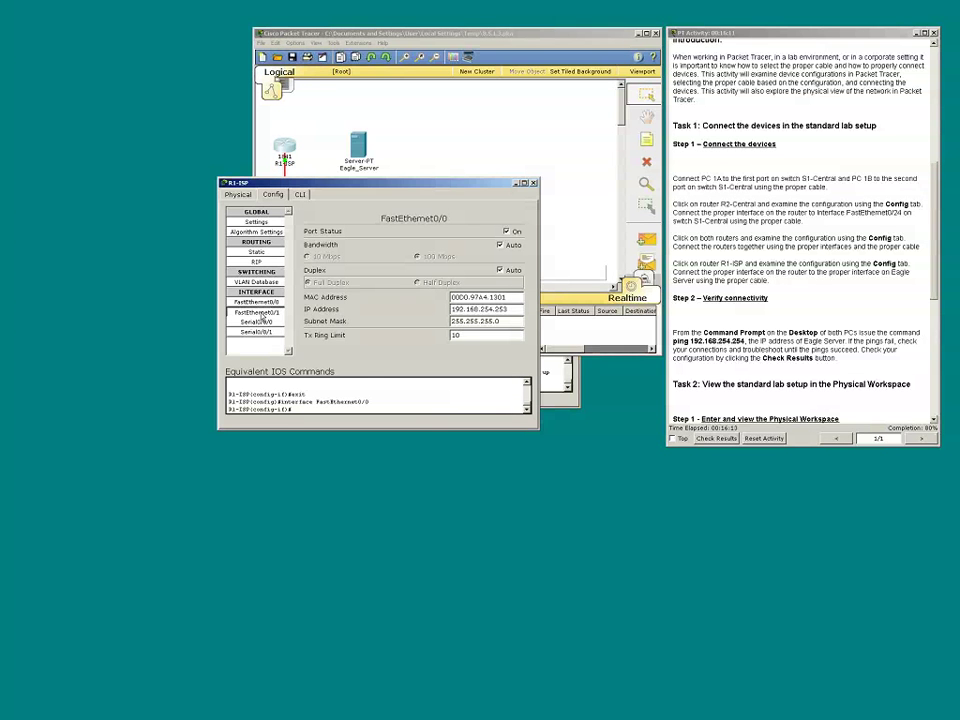
click(261, 313)
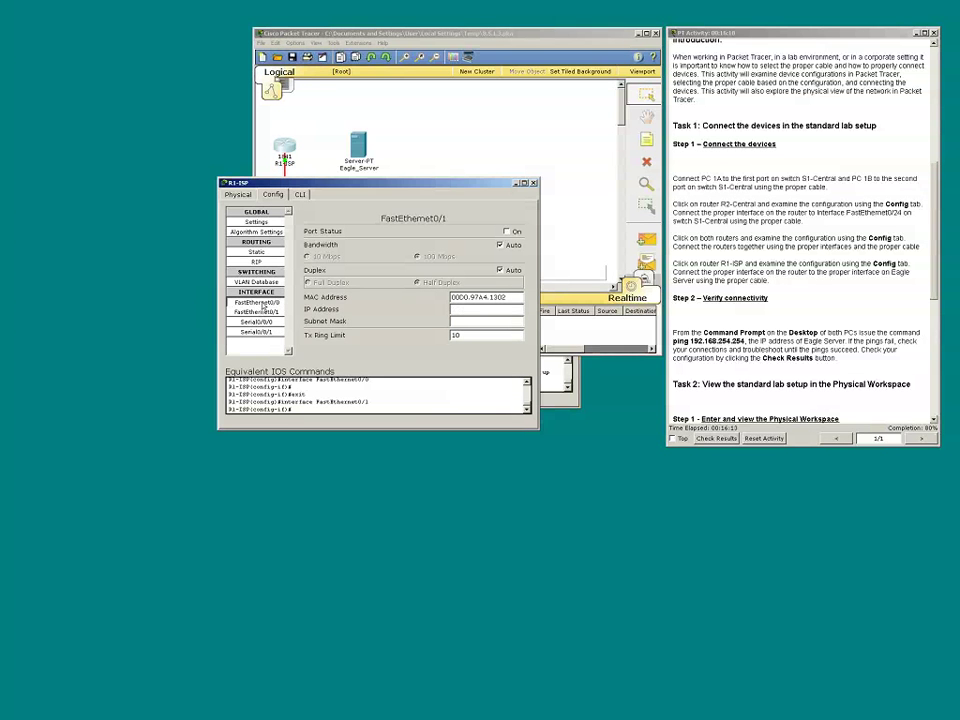
click(259, 302)
scroll(740, 140, up, 10)
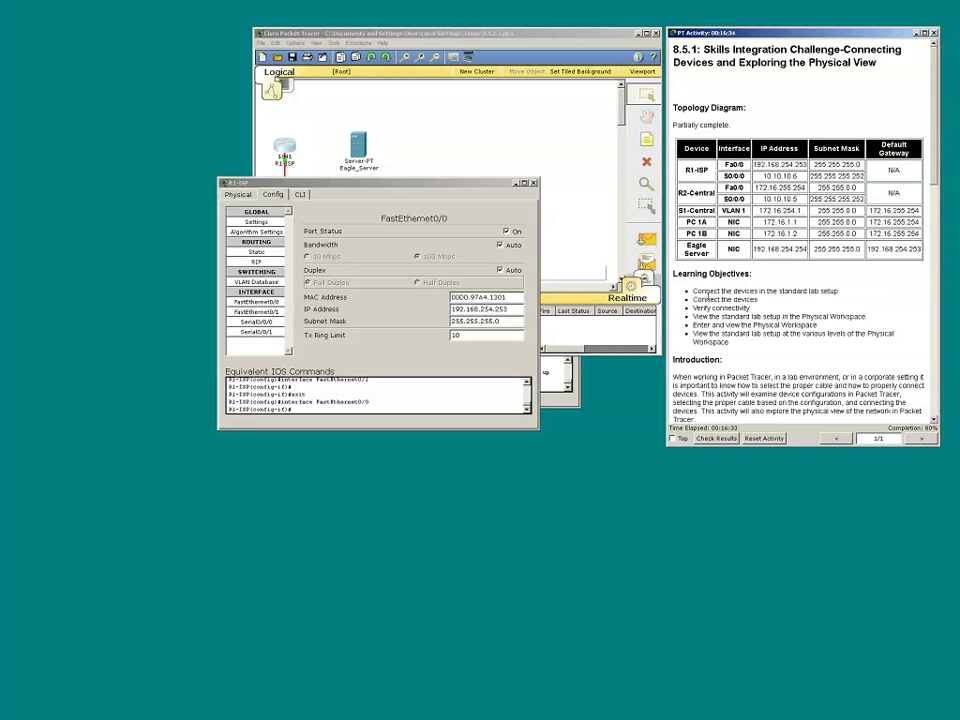
scroll(866, 301, down, 5)
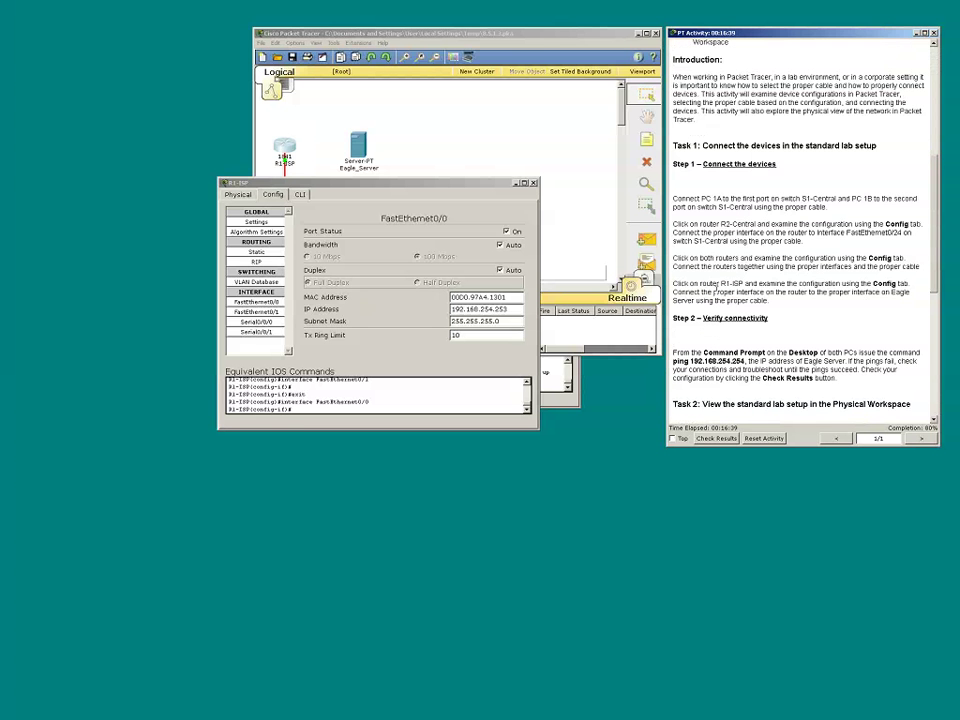
Step: Connect Eagle_Server's FastEthernet port to FastEthernet0/0 on router R1-ISP with a copper cross-over cable
click(568, 237)
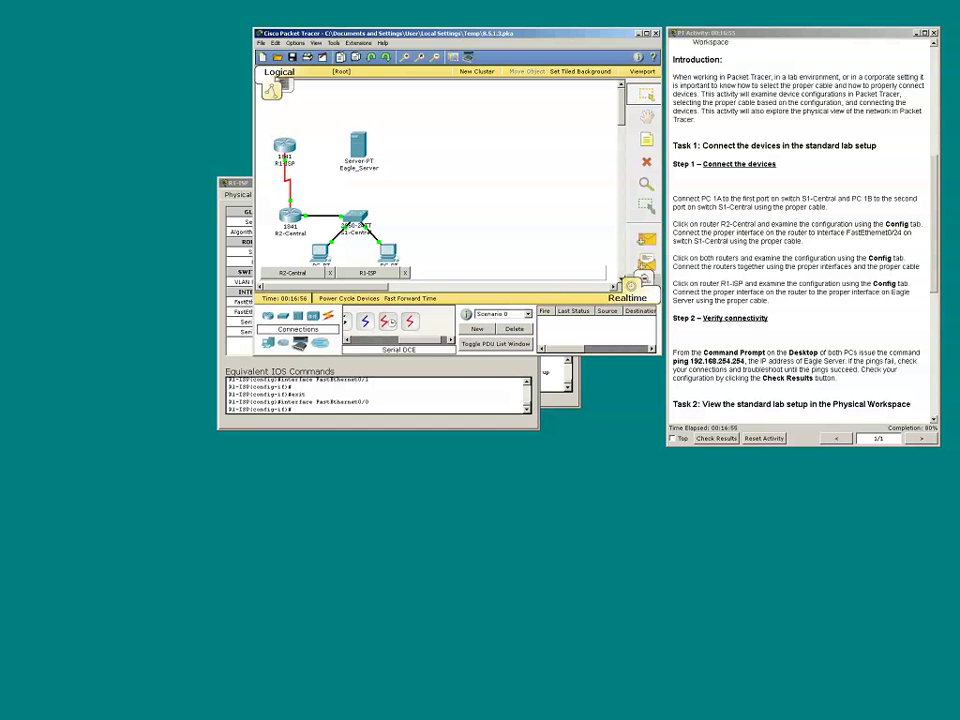
click(361, 344)
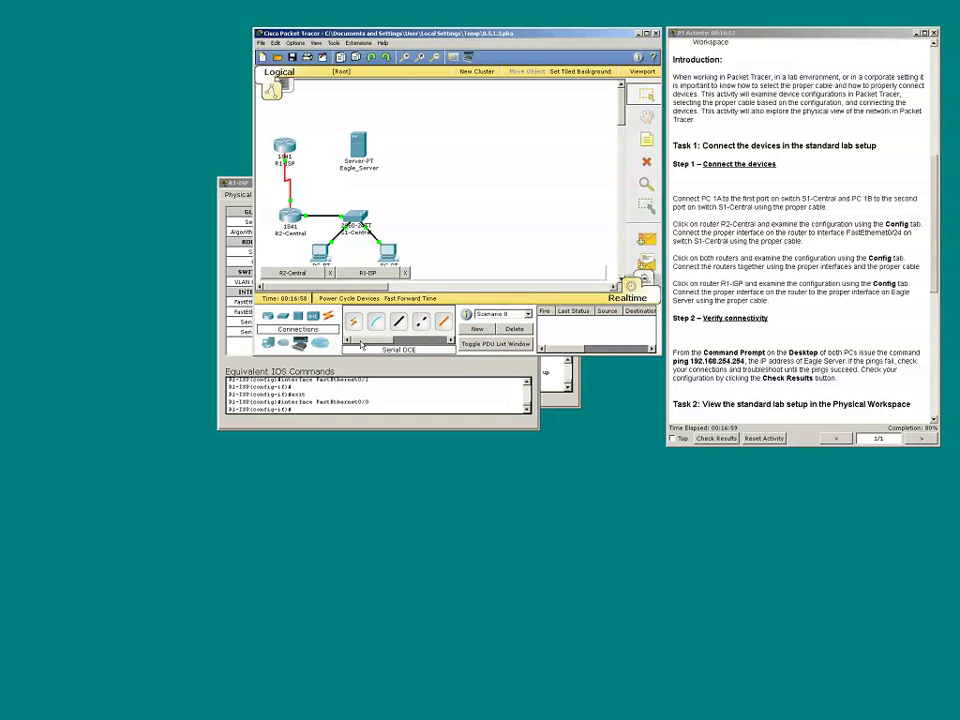
click(419, 324)
click(352, 148)
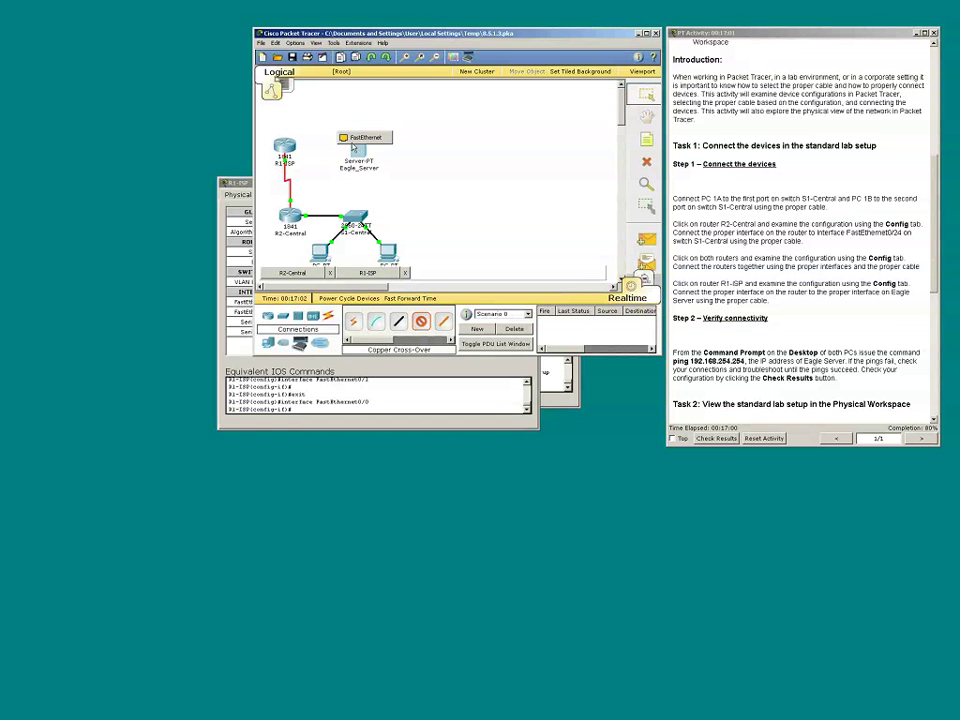
click(365, 138)
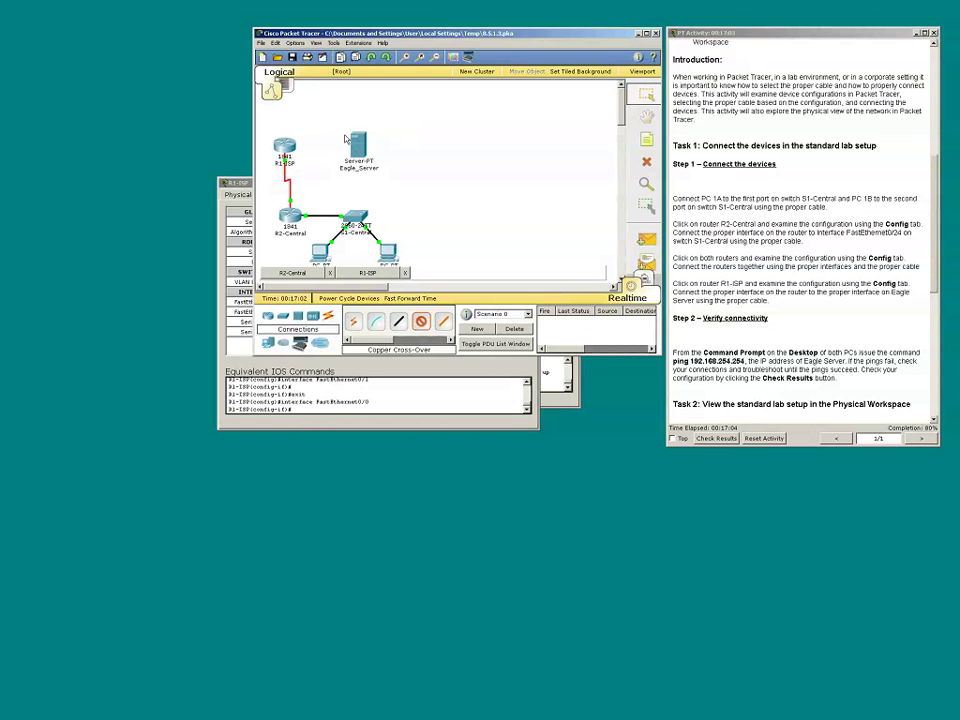
click(285, 146)
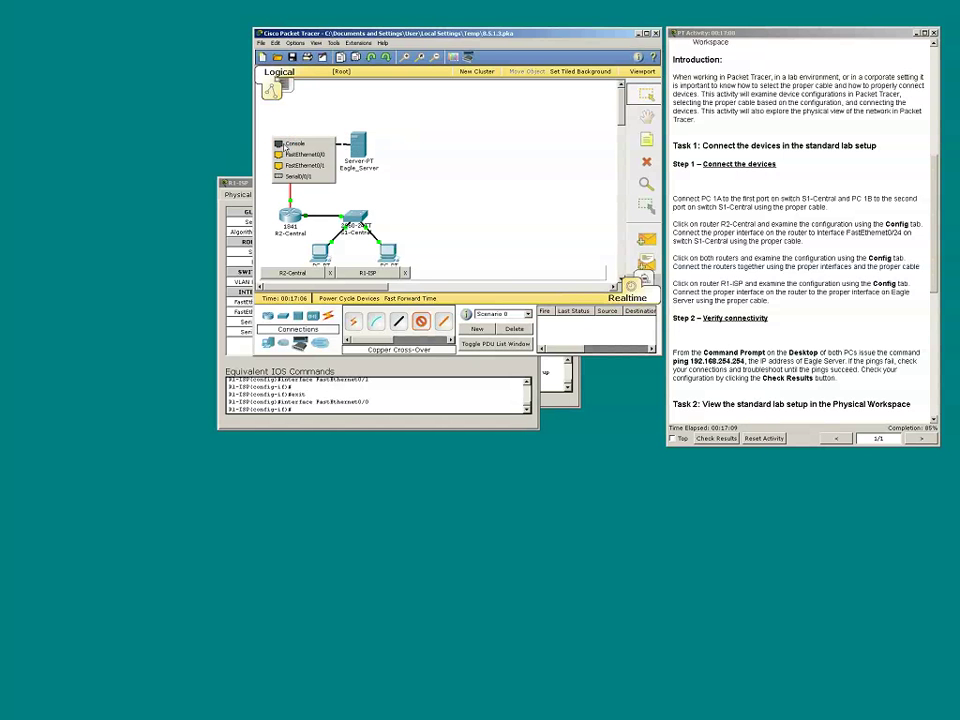
click(291, 155)
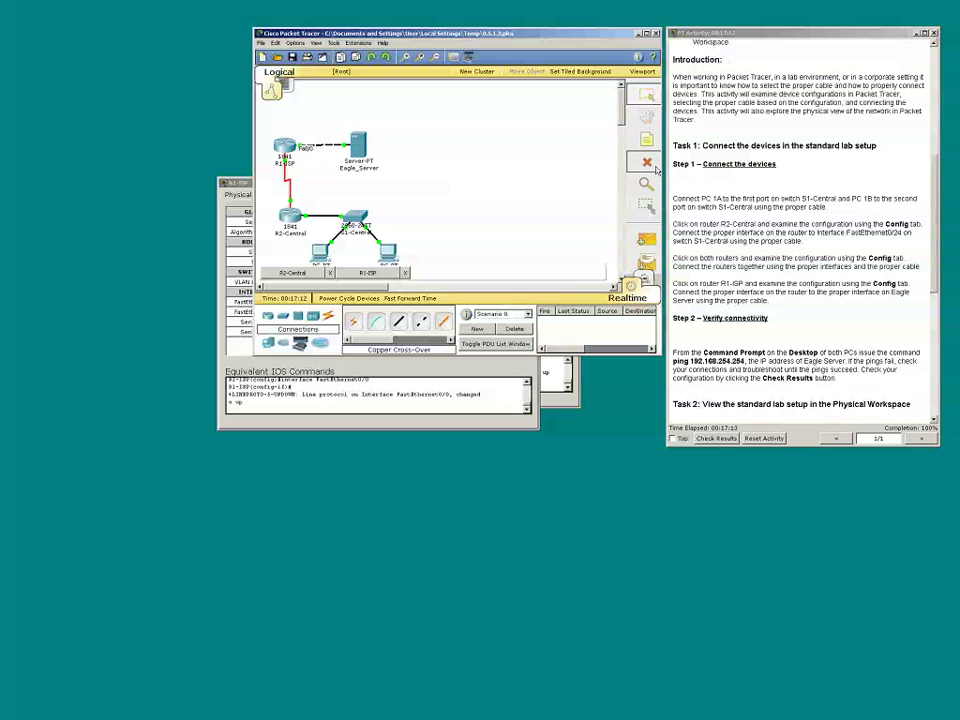
Step: Replace the cross-over cable between Eagle_Server and R1-ISP with a copper straight-through cable
click(651, 165)
click(329, 145)
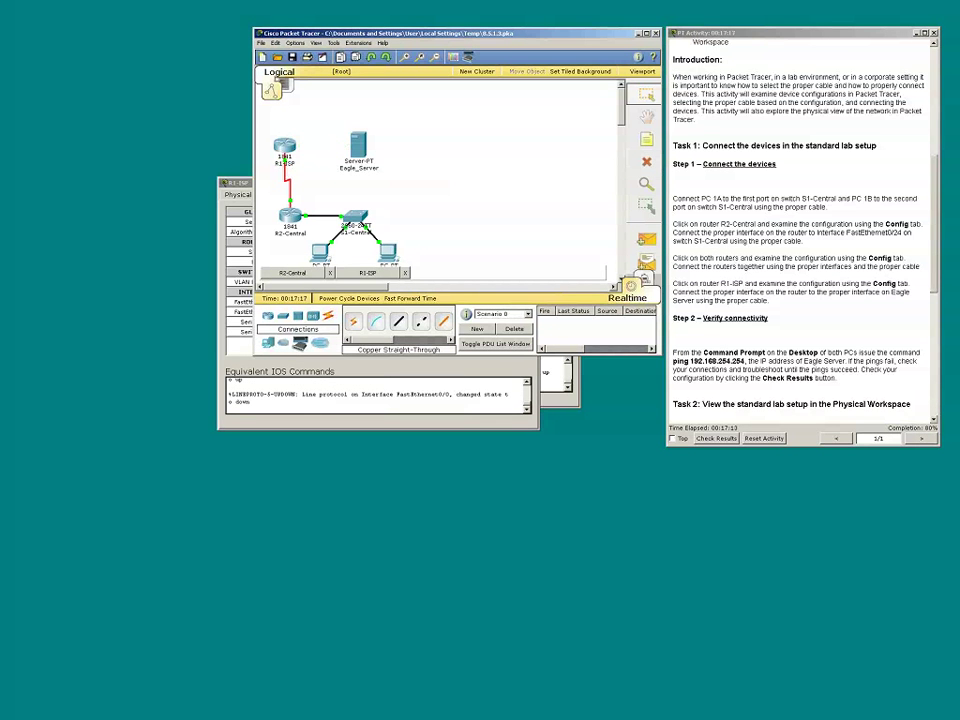
click(398, 321)
click(357, 146)
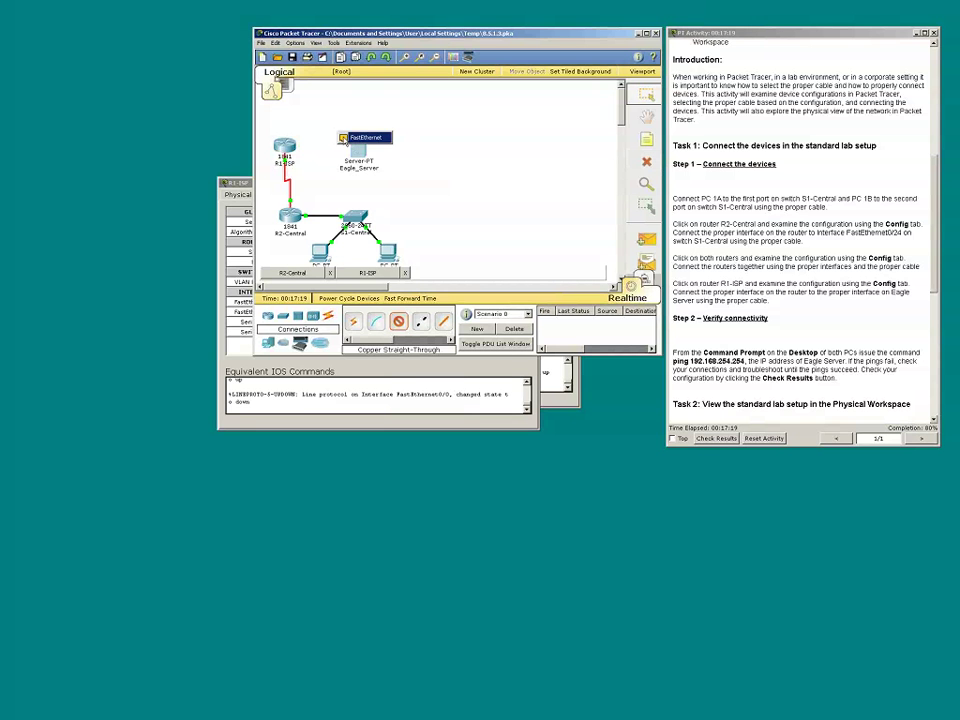
click(362, 137)
click(284, 146)
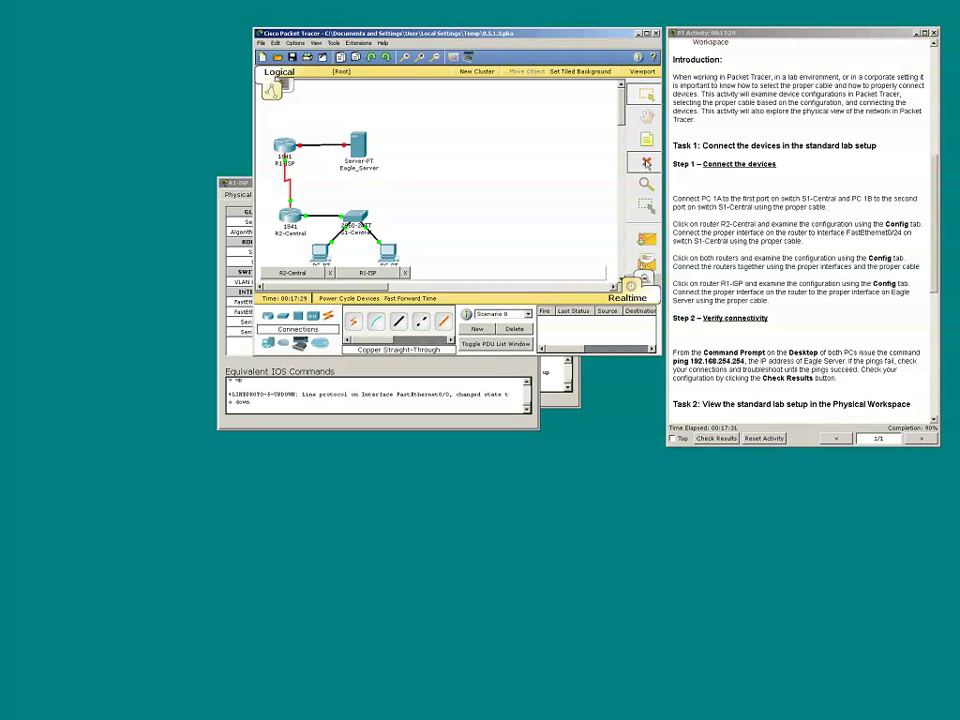
Step: Delete the straight-through cable between R1-ISP and Eagle_Server
click(646, 162)
click(325, 146)
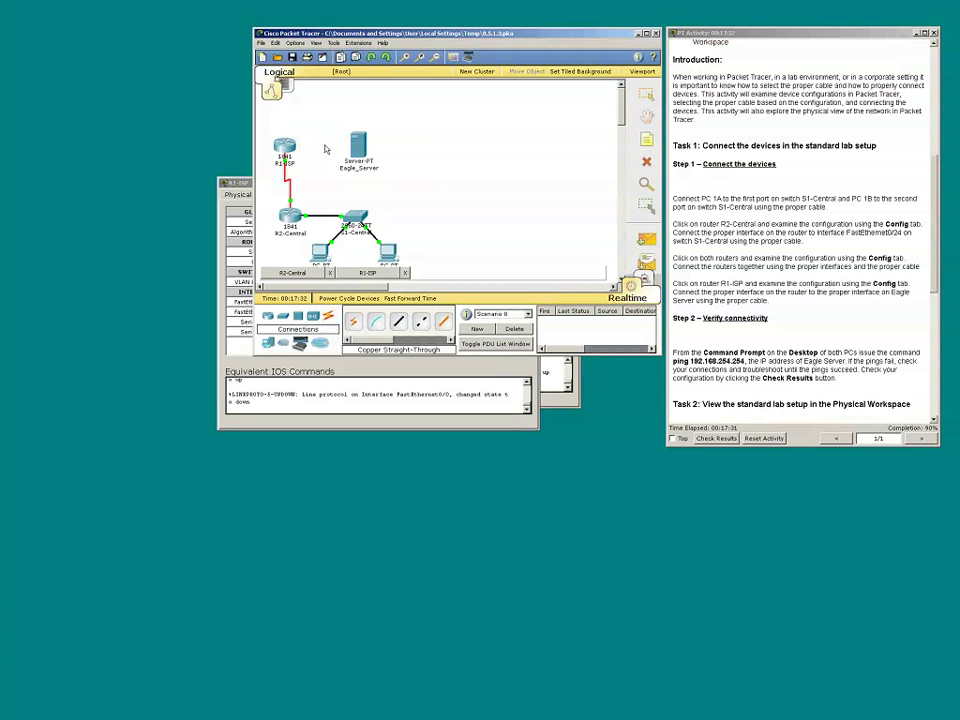
key(Escape)
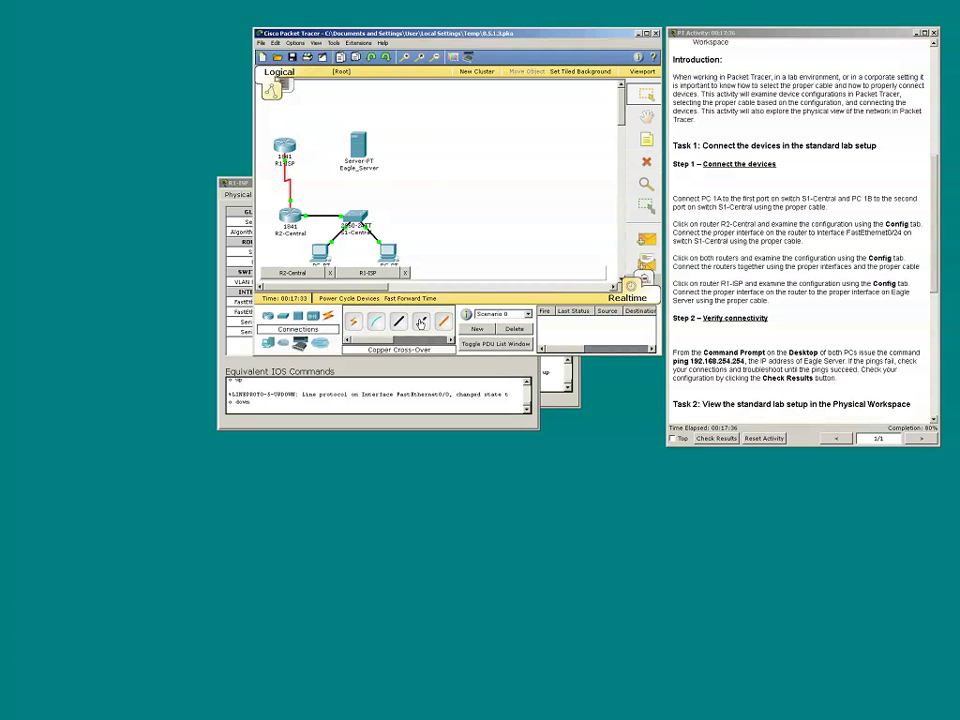
Step: Link Eagle_Server's FastEthernet port to R1-ISP's FastEthernet0/0 using a copper cross-over cable
click(420, 322)
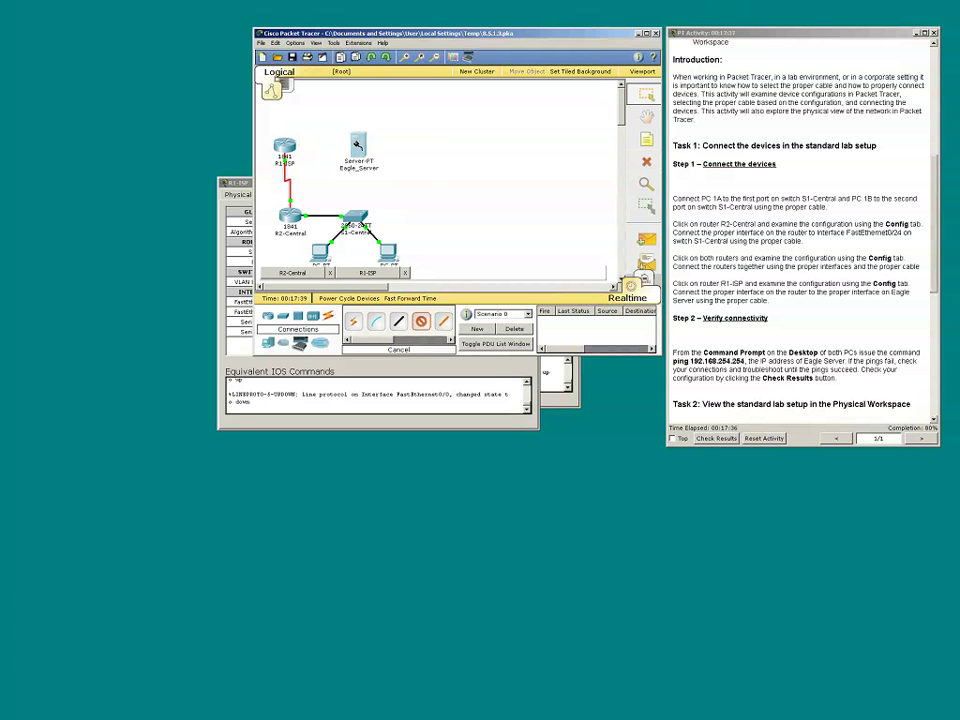
click(352, 143)
click(346, 136)
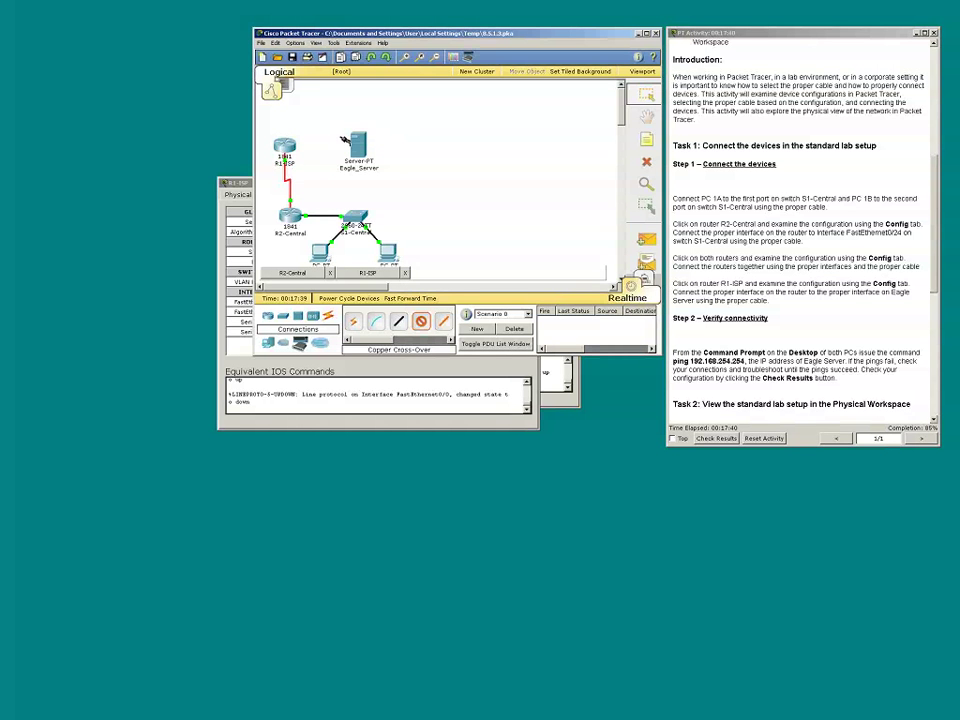
click(289, 148)
click(296, 158)
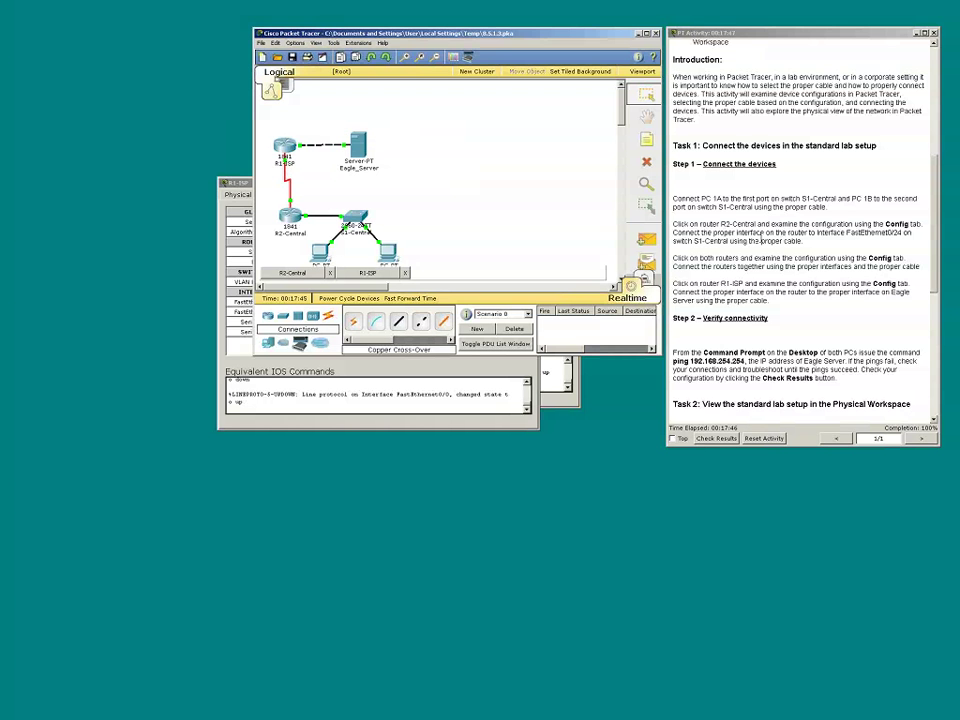
Step: Read the activity's Verify connectivity instructions and look up the PC and Eagle Server addresses in the addressing table
click(720, 241)
scroll(720, 241, down, 1)
scroll(720, 242, down, 5)
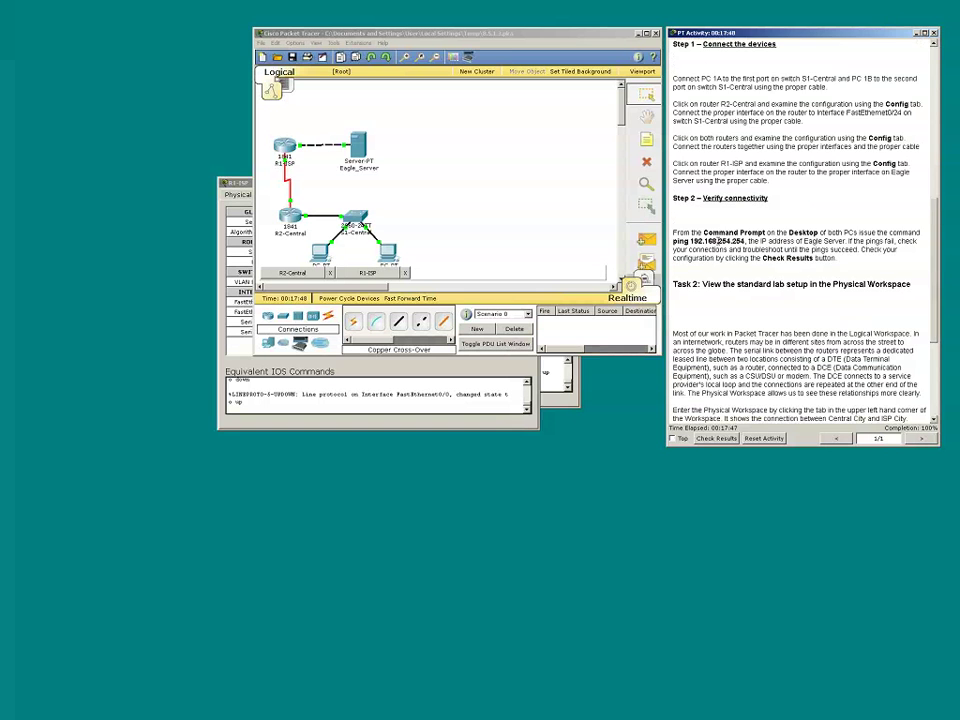
scroll(718, 240, down, 2)
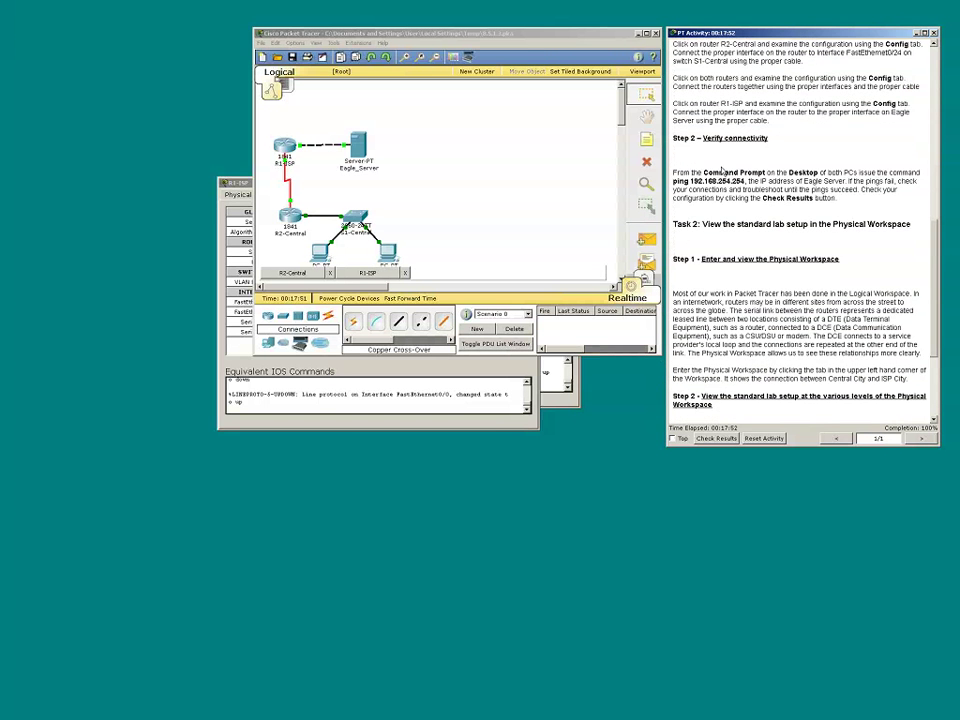
scroll(724, 170, down, 2)
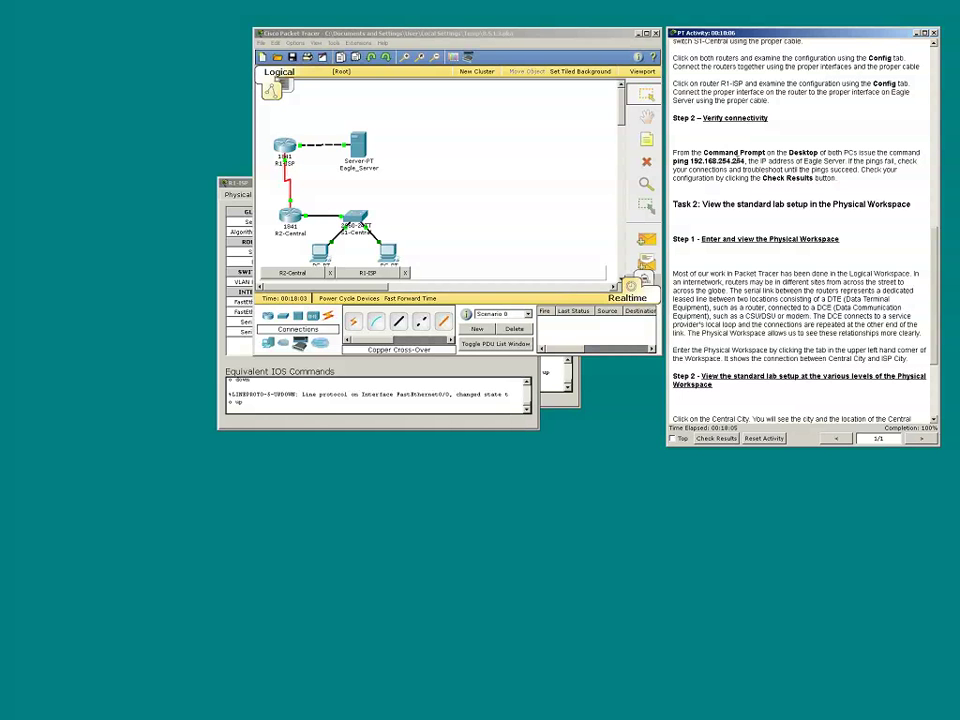
scroll(738, 161, up, 5)
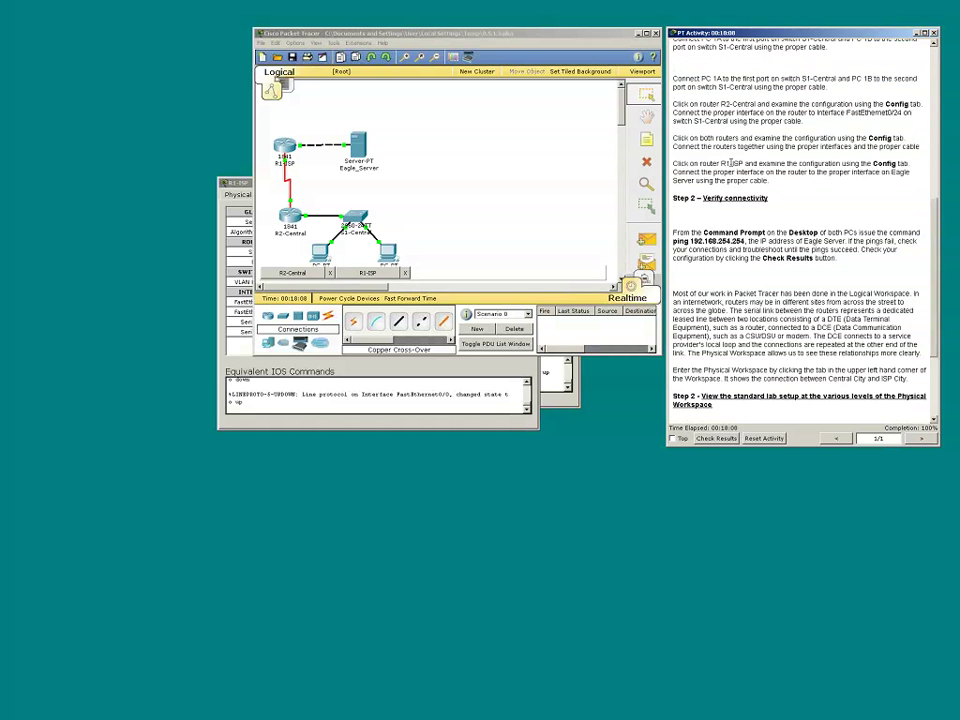
scroll(725, 163, up, 15)
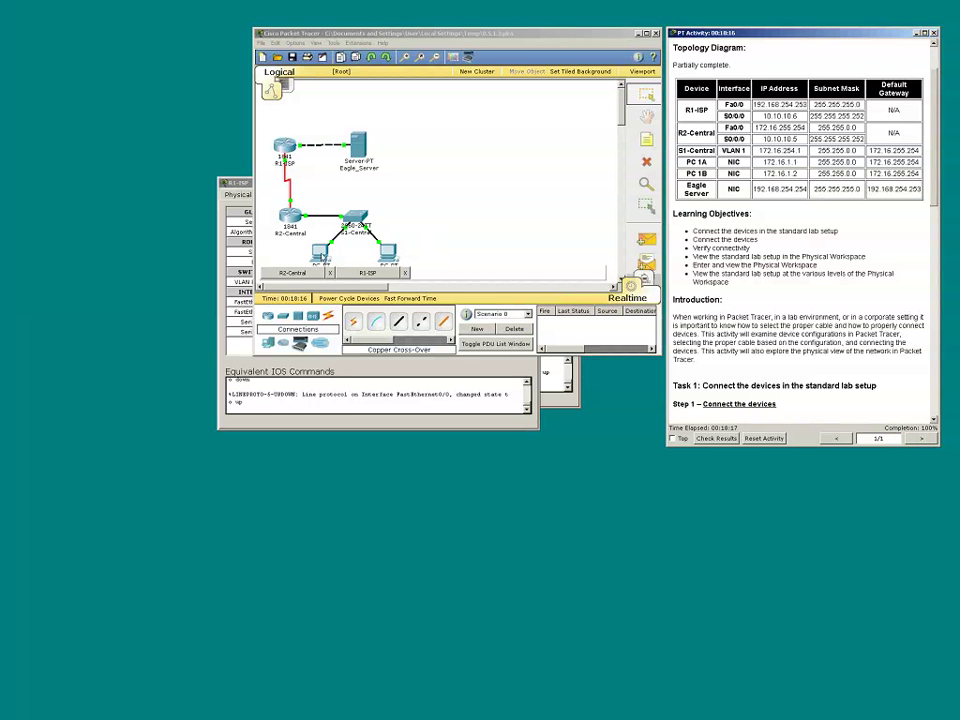
Step: Ping Eagle Server at 192.168.254.254 from the Command Prompt of PC 1A
click(321, 252)
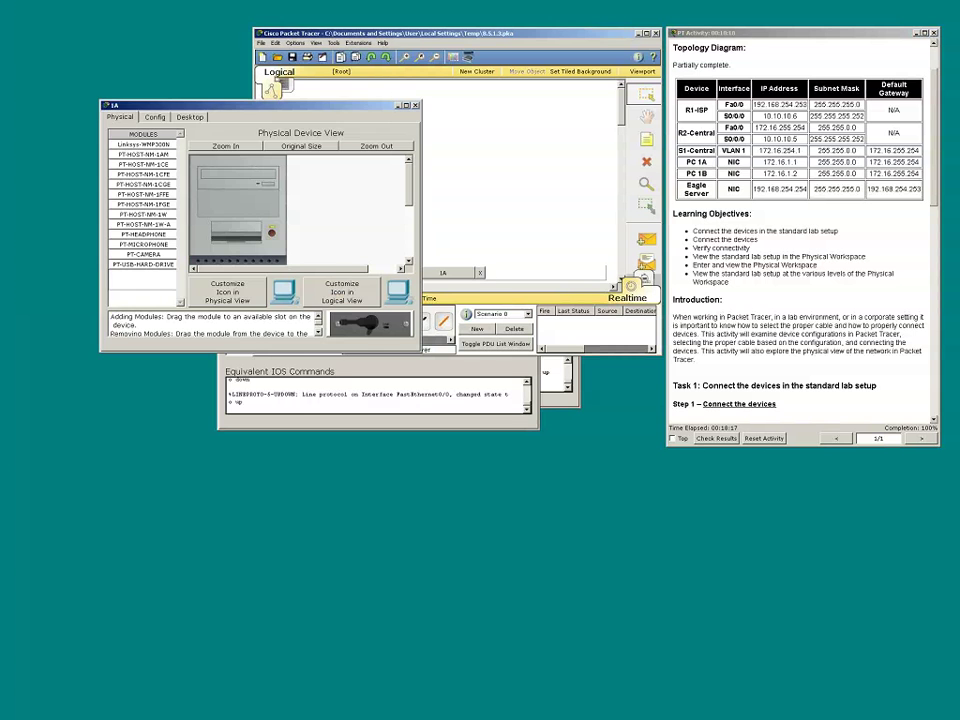
drag(272, 106, 407, 222)
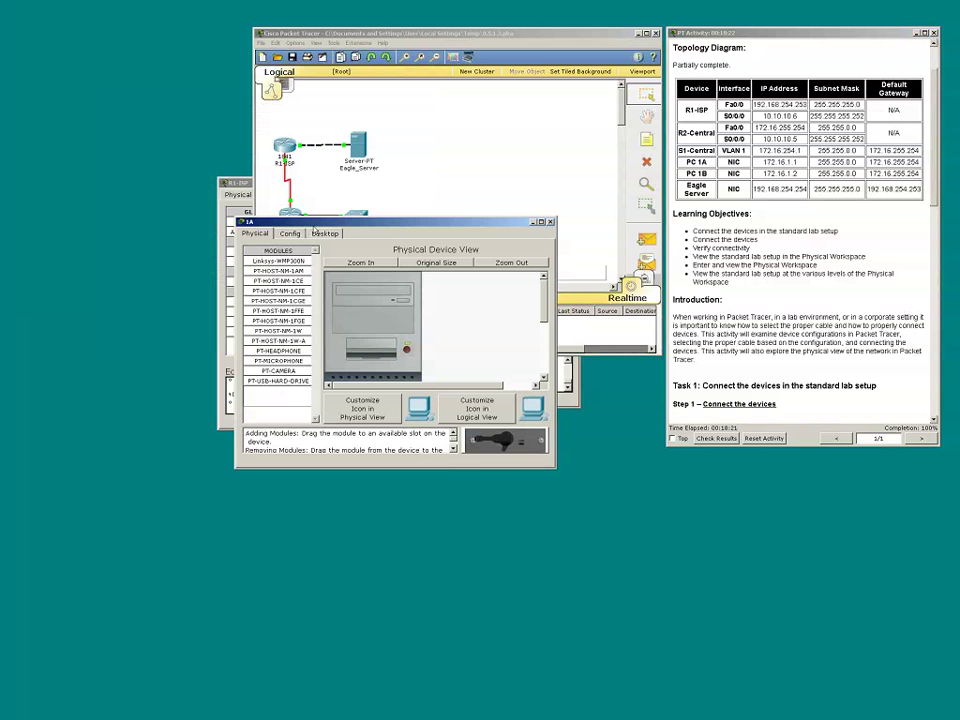
drag(313, 221, 316, 205)
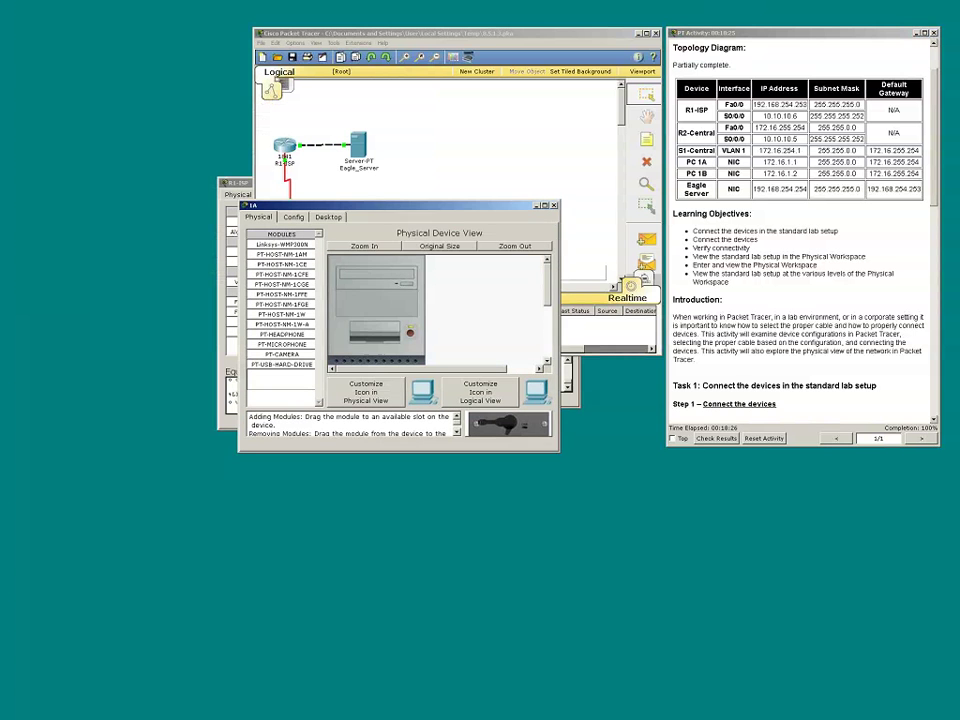
click(328, 216)
click(469, 266)
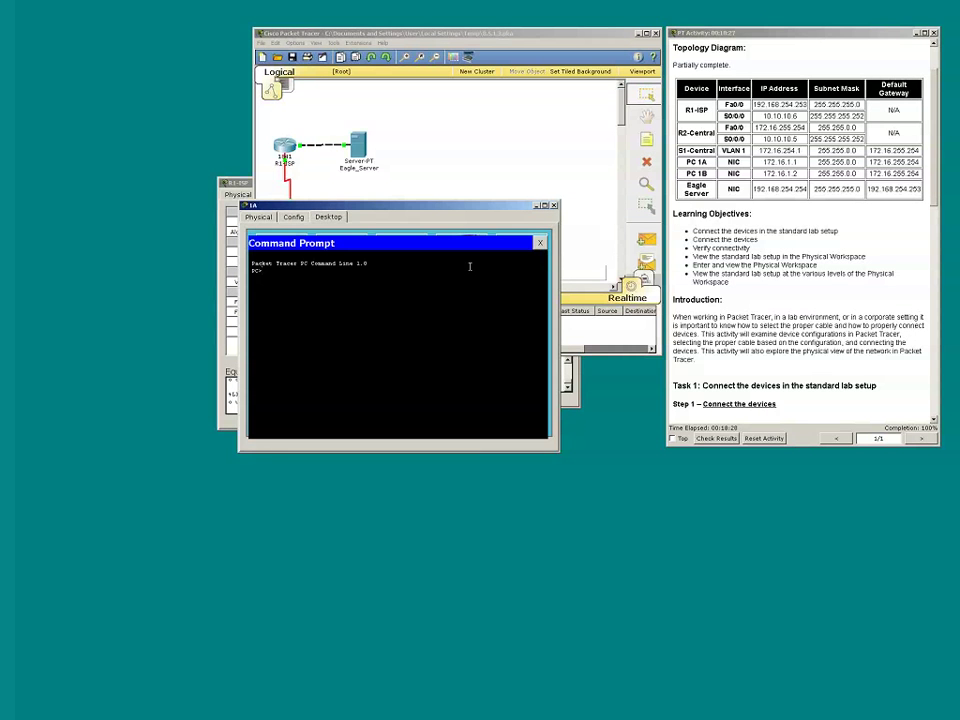
text(ping 192.168.254.254)
key(Return)
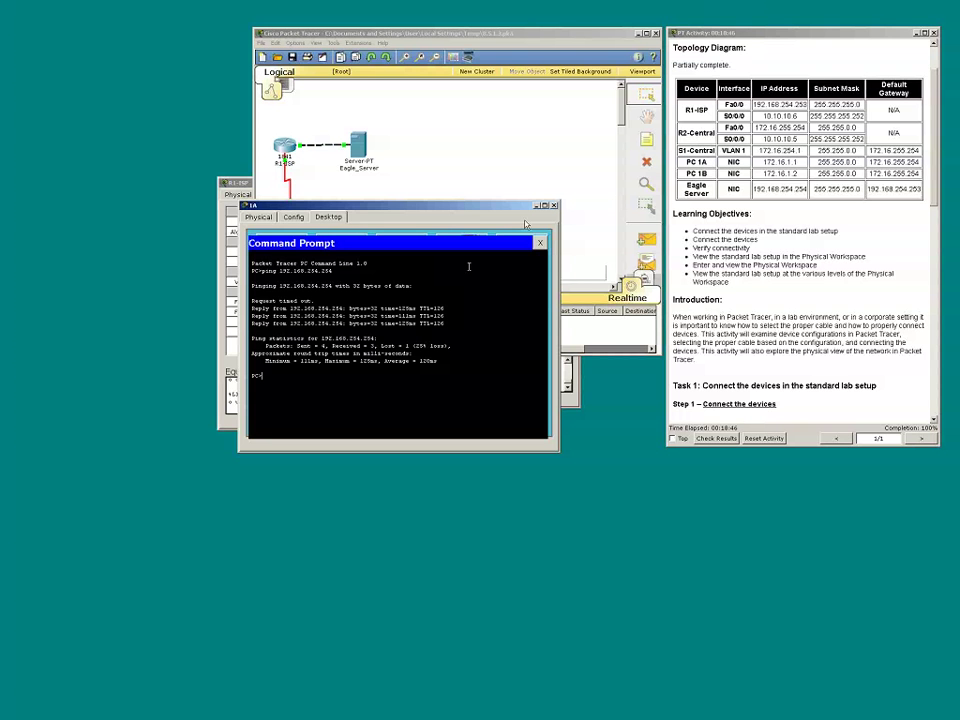
Step: Trace the ping's path in the logical topology from PC 1A through S1-Central, R2-Central and R1-ISP to Eagle_Server
click(394, 186)
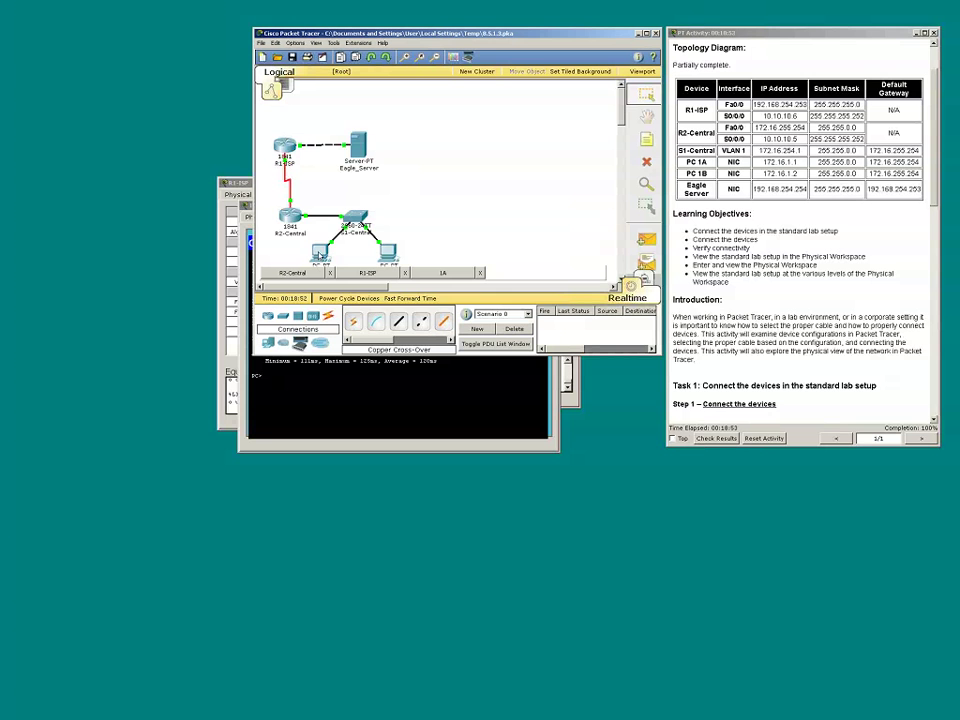
mouse_move(318, 252)
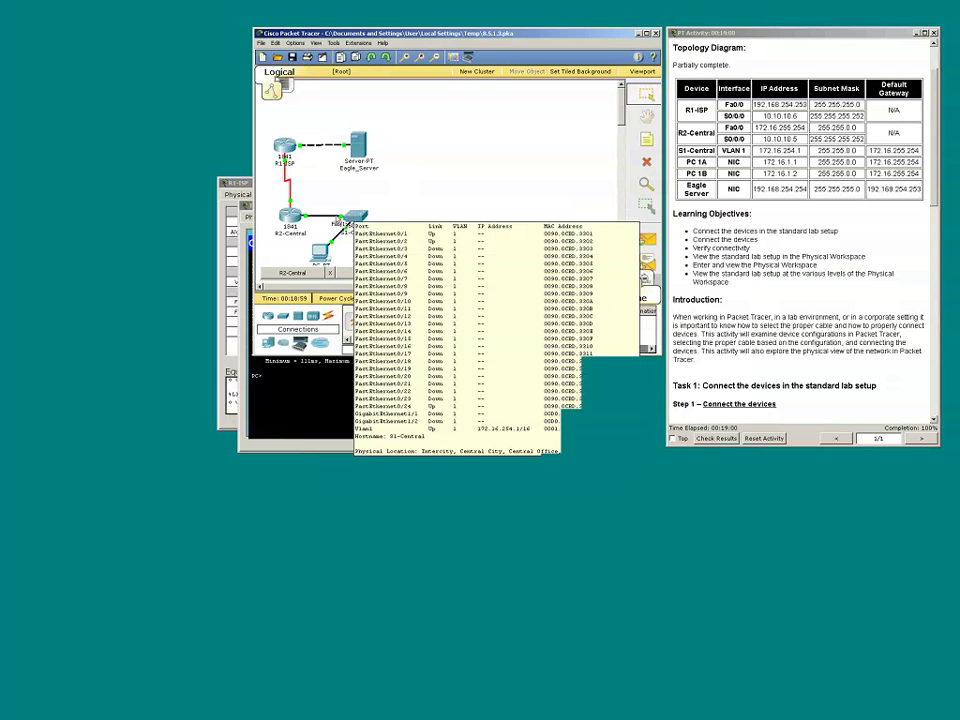
mouse_move(296, 221)
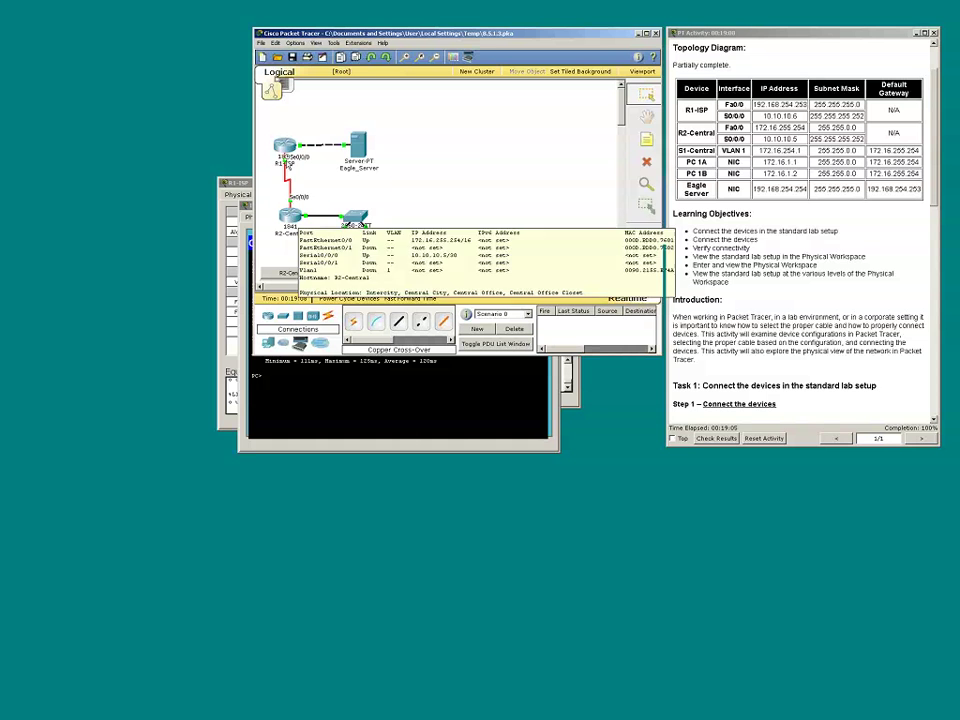
mouse_move(286, 166)
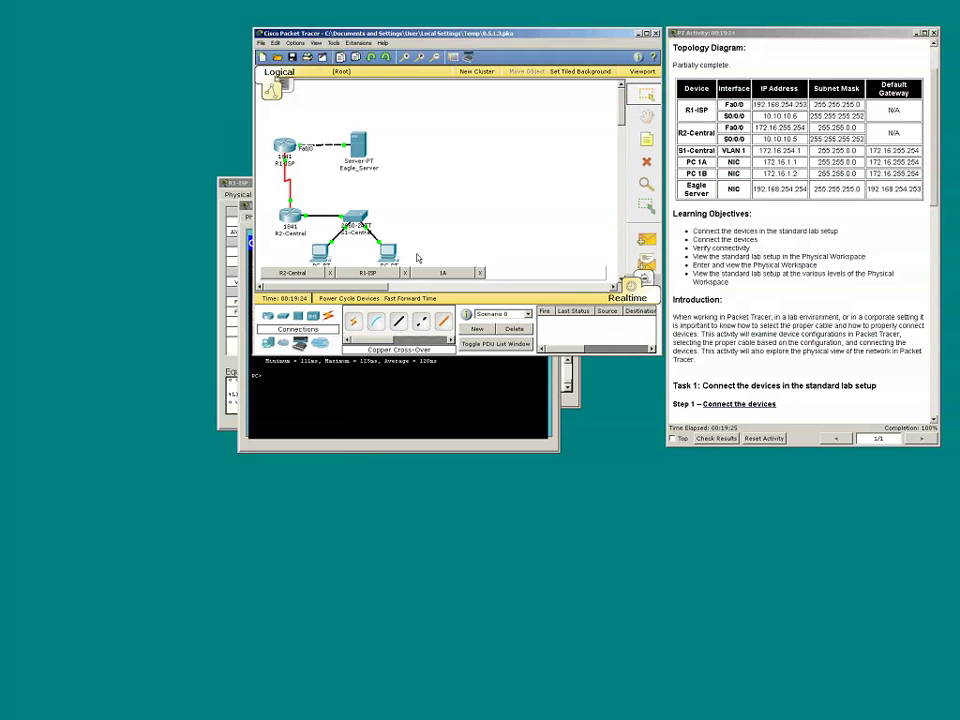
Step: Review the Task 1 cabling and connectivity instructions and run the activity's results check
click(737, 262)
scroll(737, 262, down, 5)
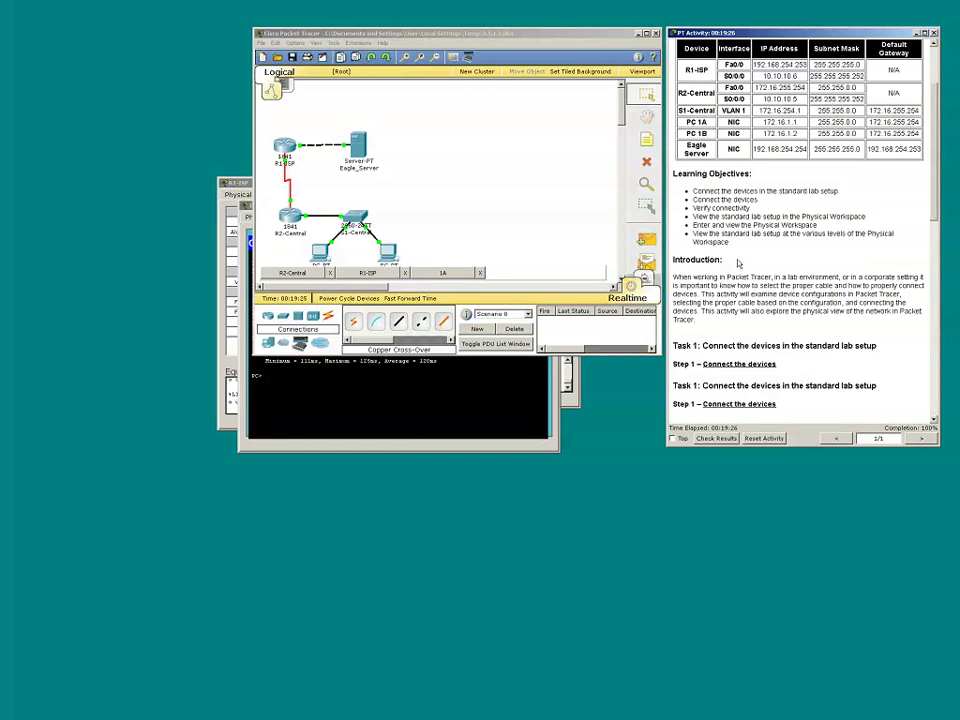
scroll(737, 262, down, 10)
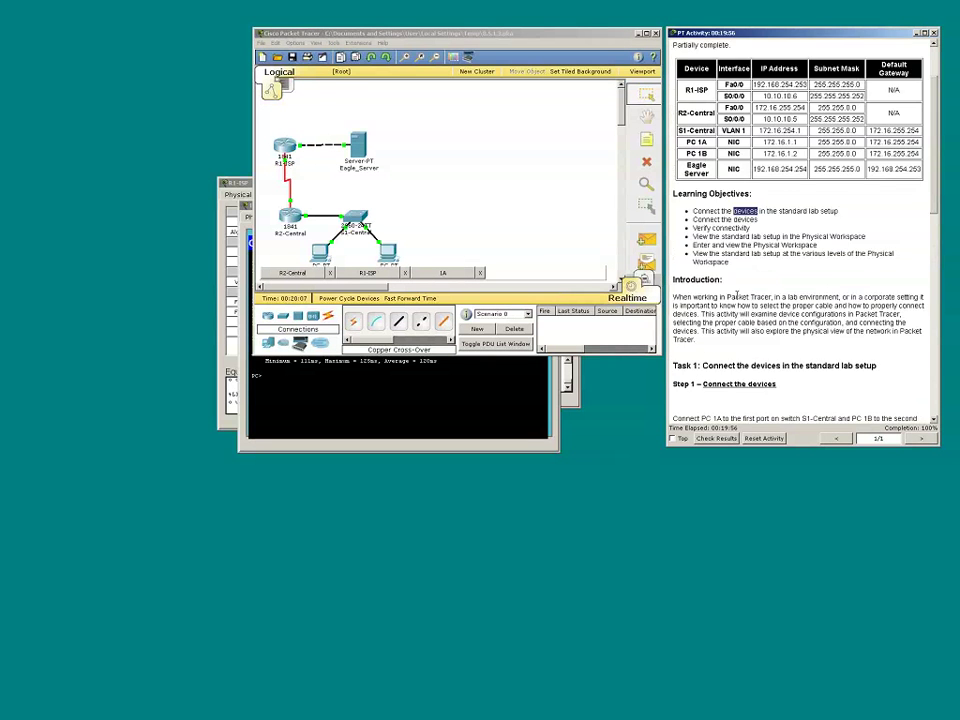
scroll(732, 296, down, 10)
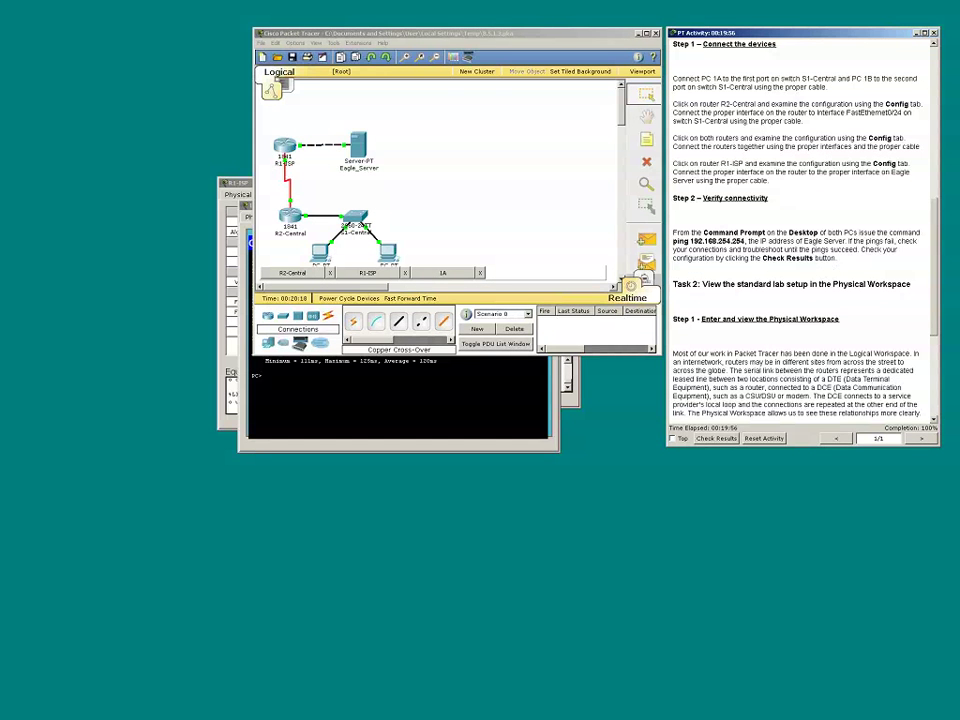
click(712, 441)
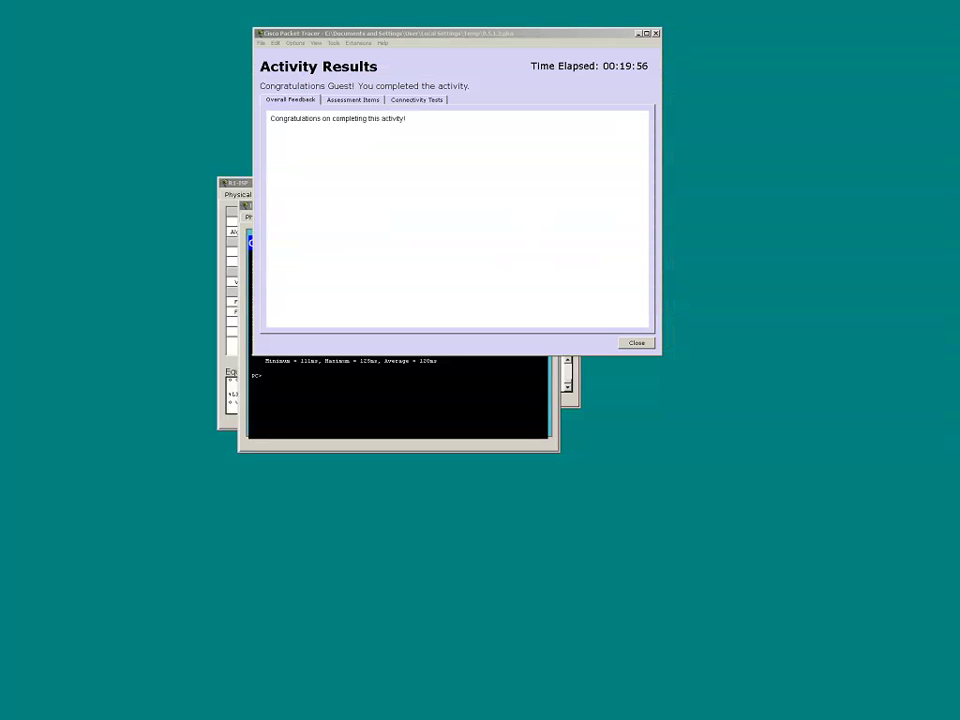
Step: Examine the assessment items and connectivity tests in the Activity Results, closing the results when done
click(347, 101)
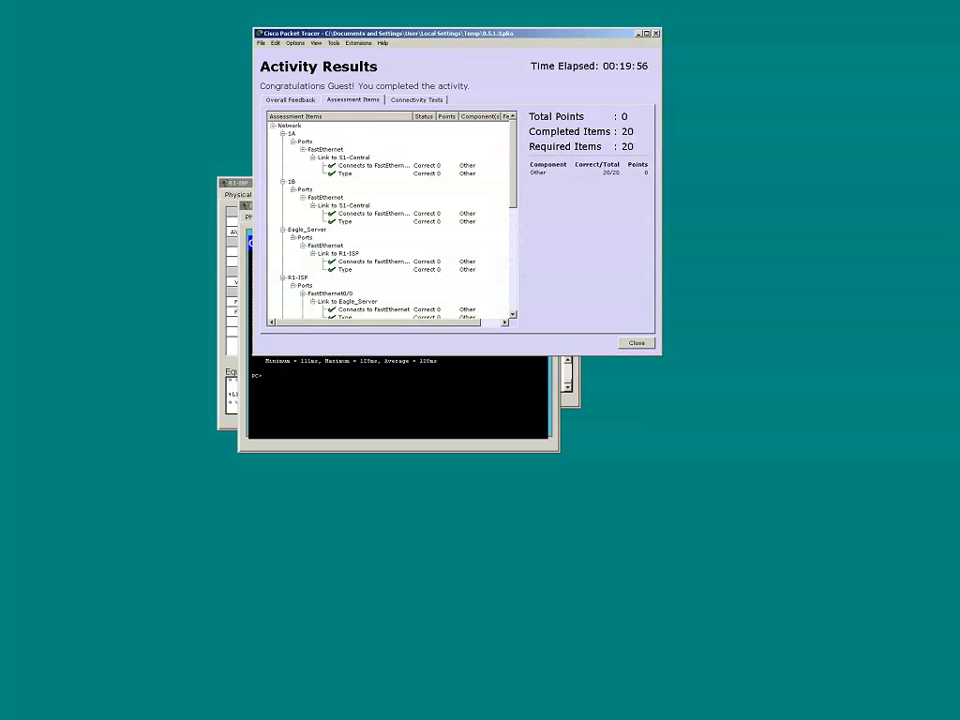
scroll(364, 168, down, 4)
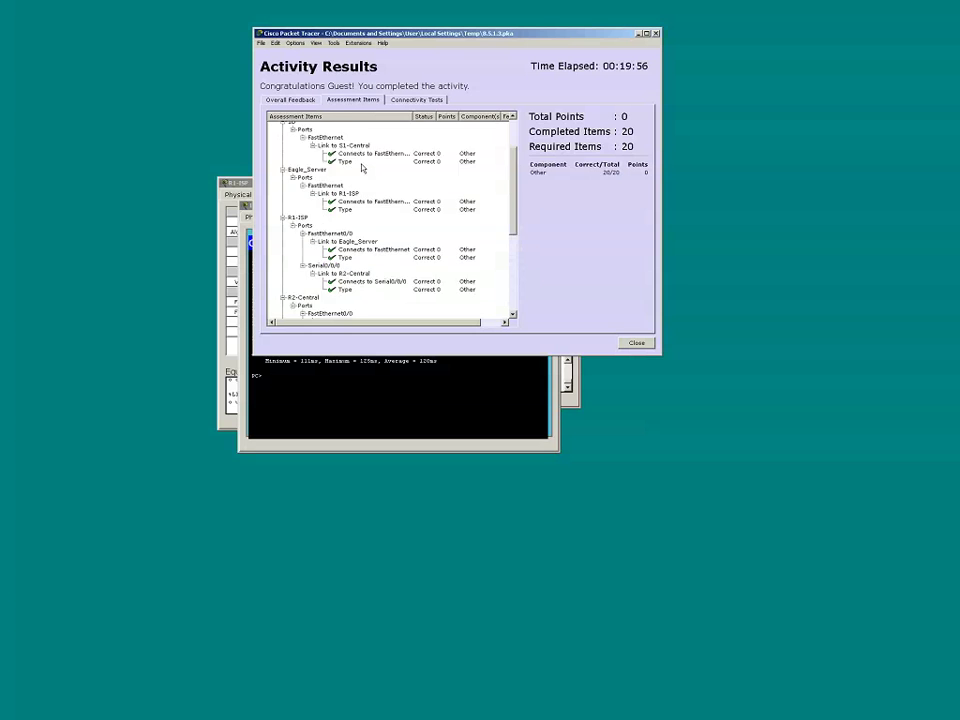
scroll(363, 168, down, 1)
scroll(363, 168, down, 1)
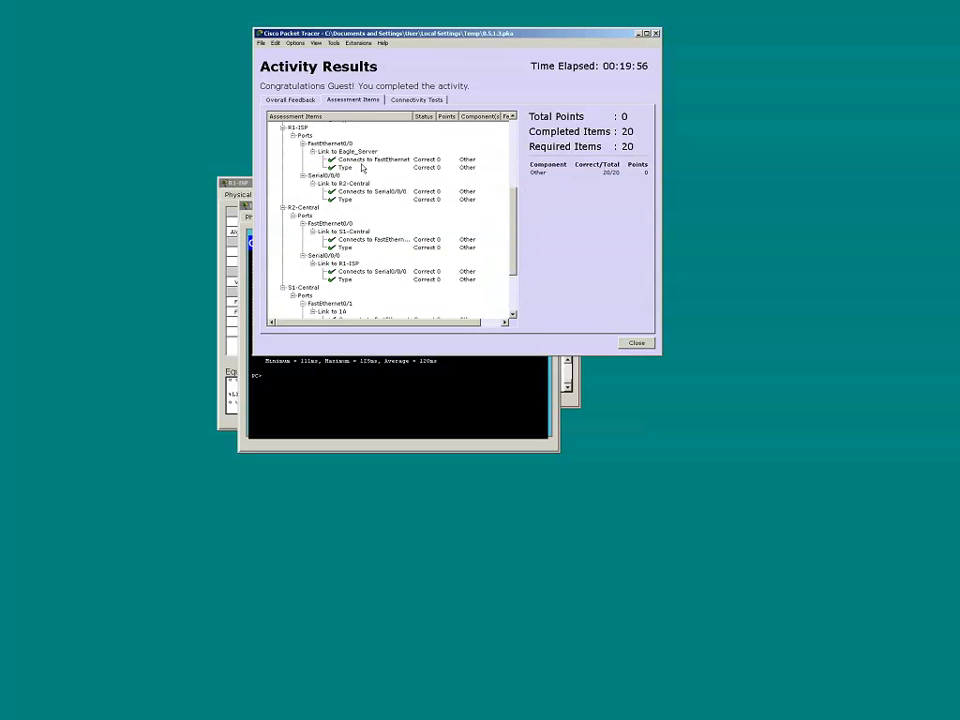
scroll(364, 168, down, 3)
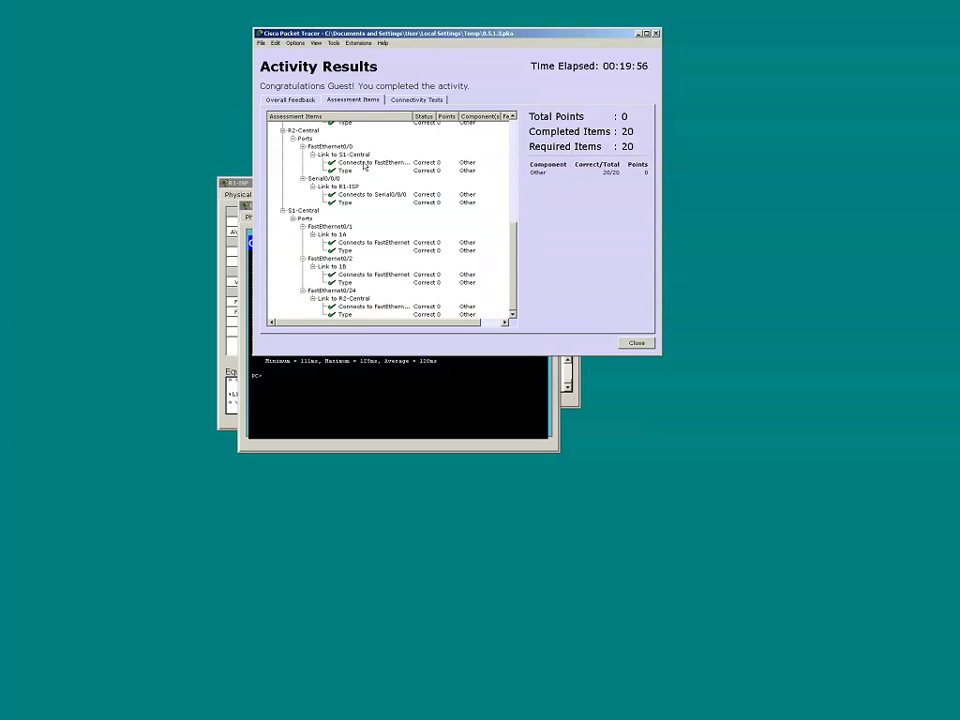
click(409, 101)
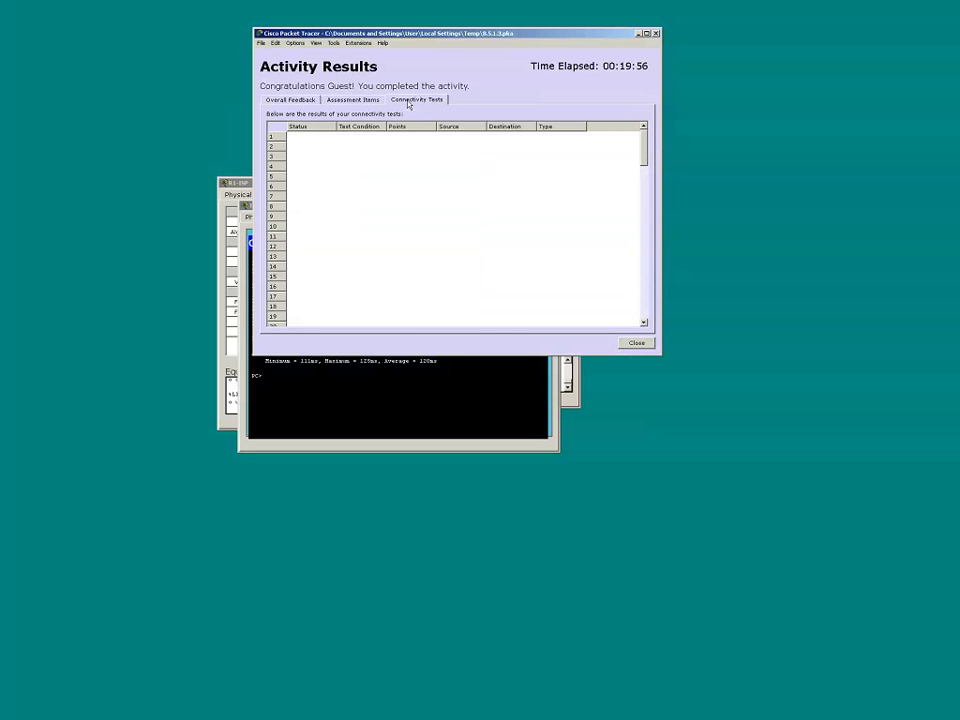
click(638, 344)
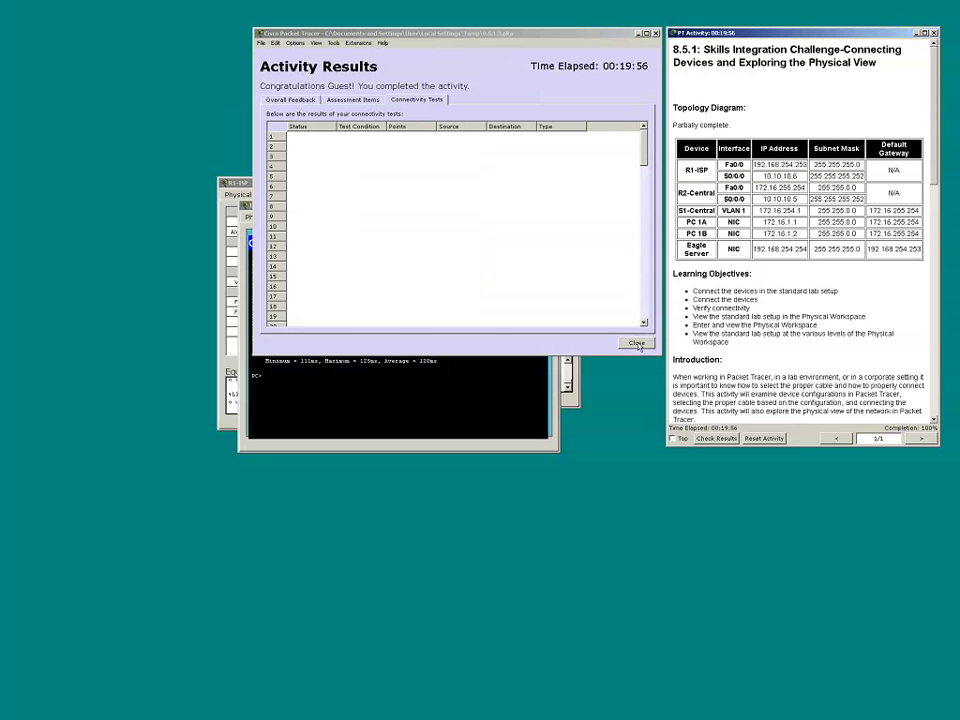
Step: Read the Task 2 instructions on entering the Physical Workspace and viewing the lab setup at its various levels
scroll(745, 345, down, 7)
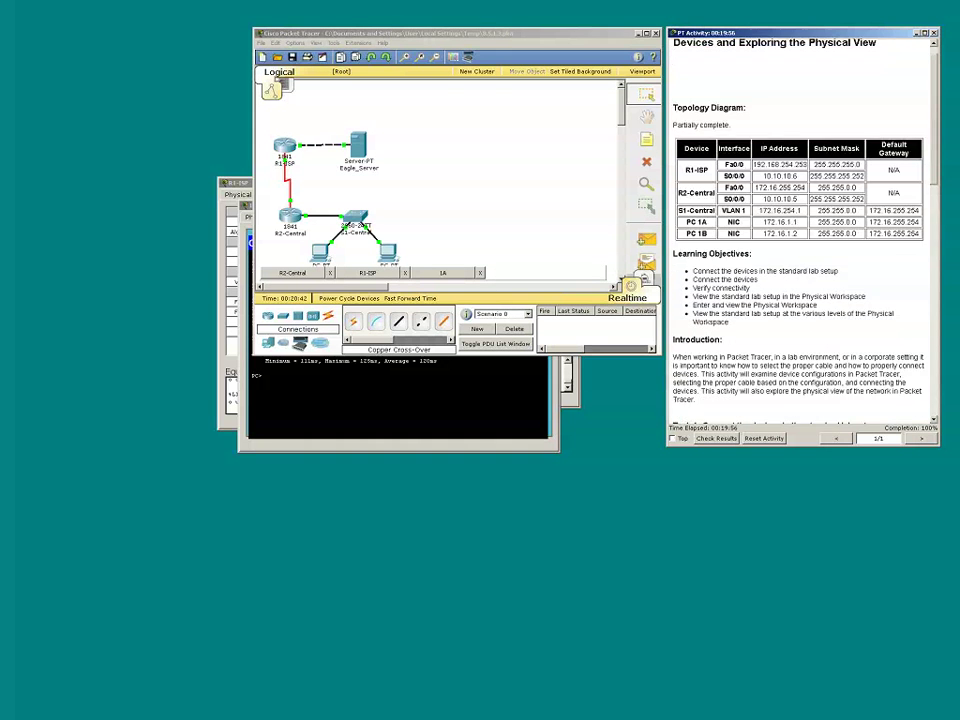
scroll(742, 342, down, 8)
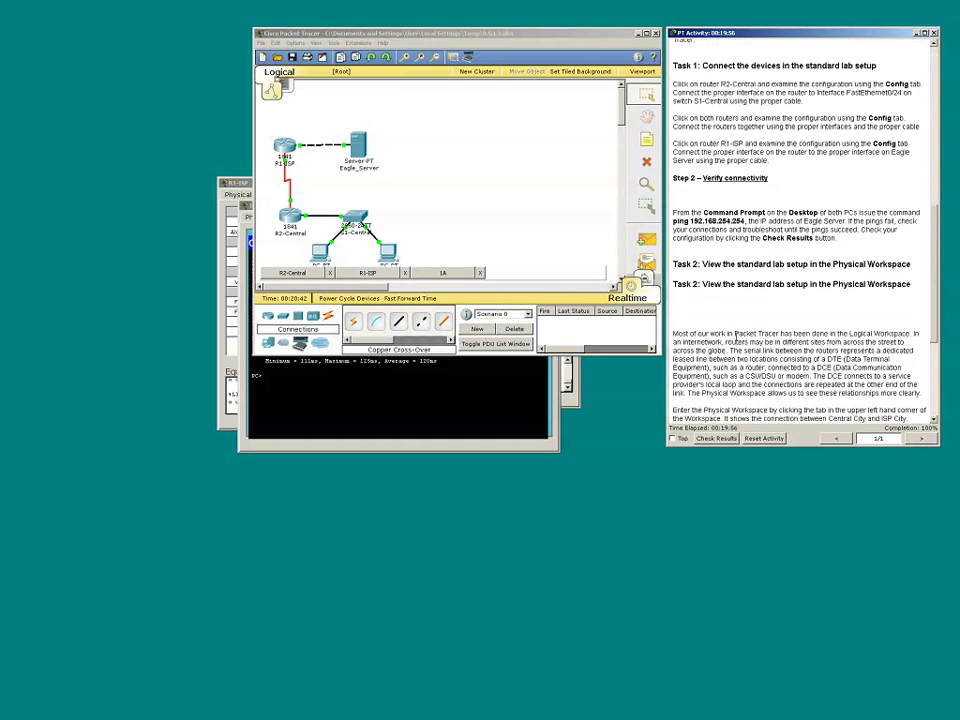
scroll(729, 332, down, 1)
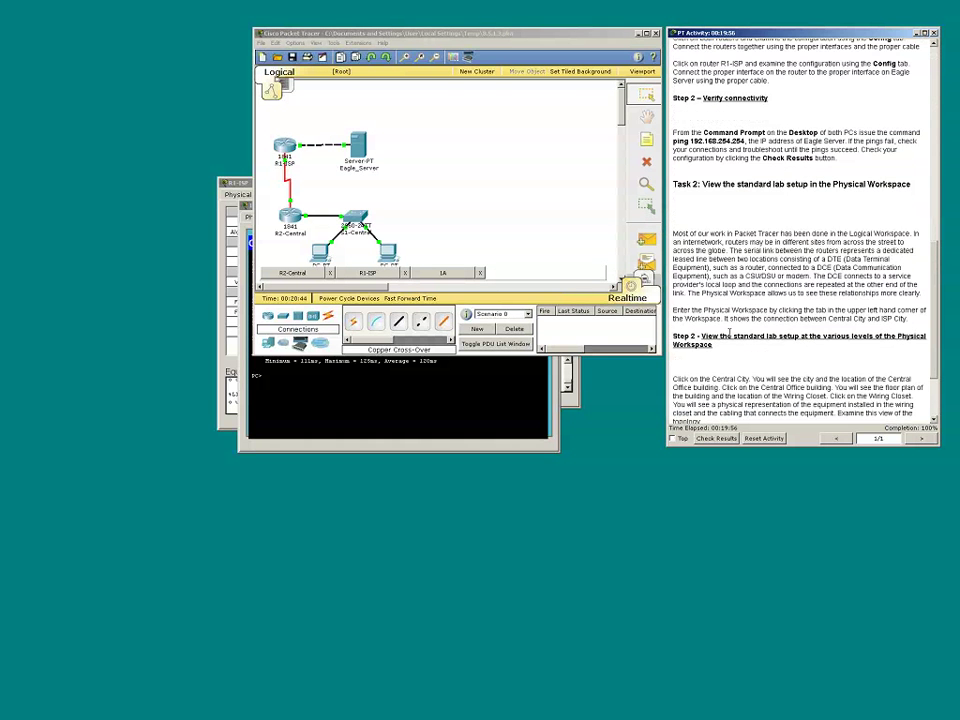
scroll(729, 334, down, 3)
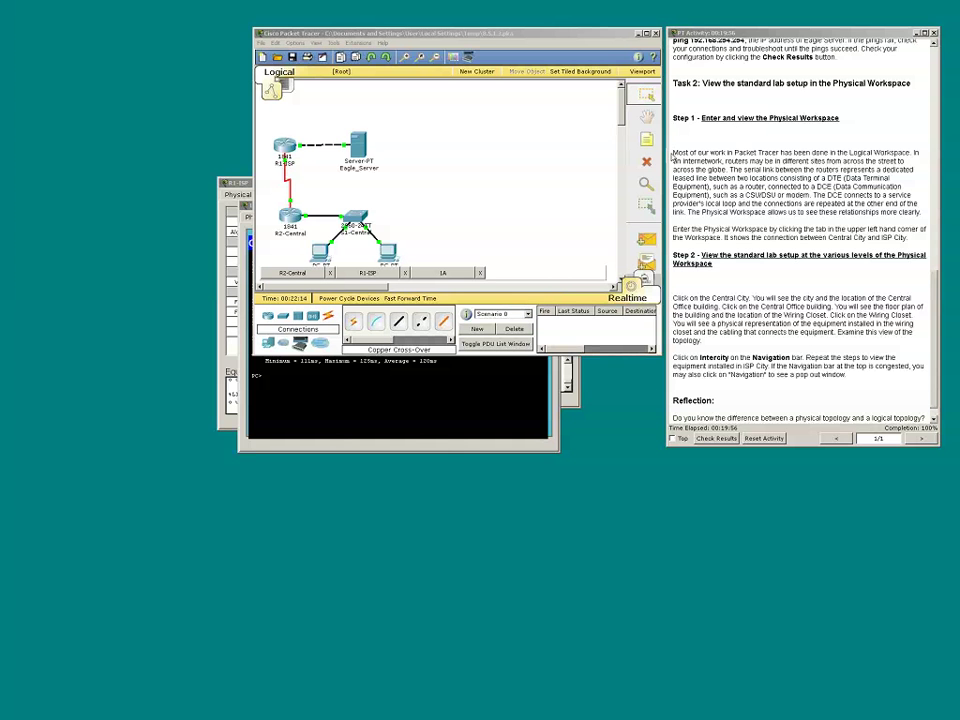
drag(671, 155, 831, 217)
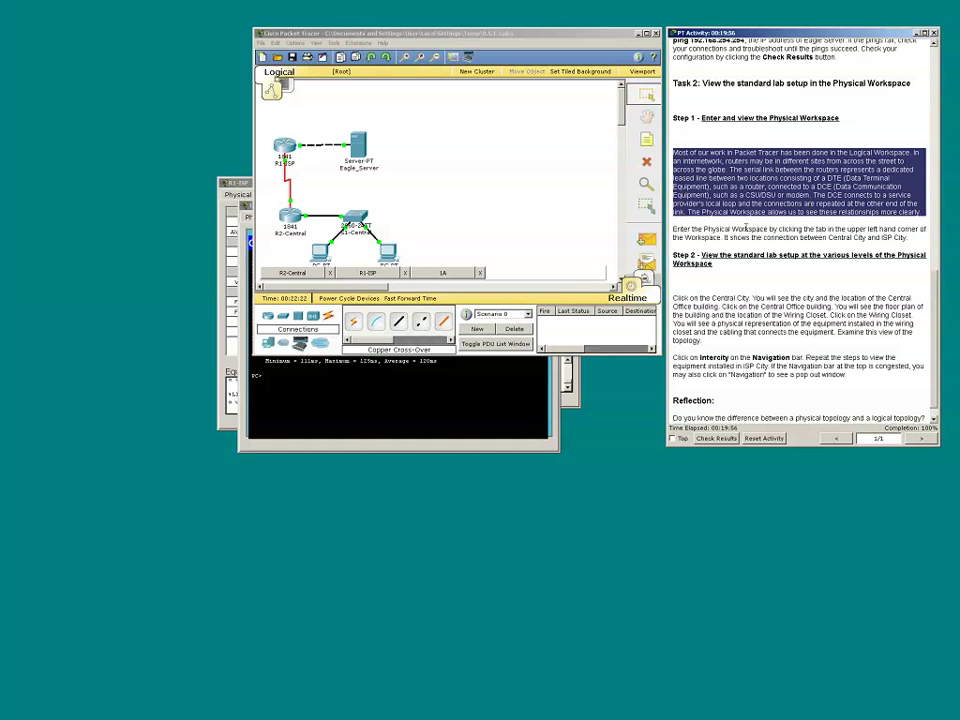
click(677, 237)
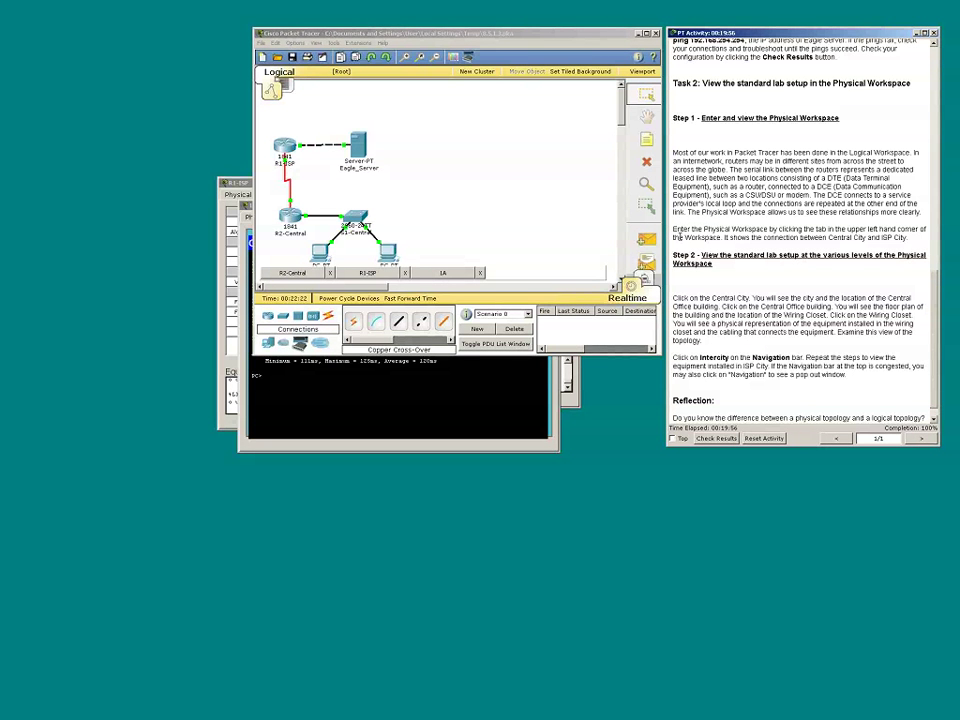
Step: Enter the Physical Workspace and go into Central City down to the Central Office building's floor plan
click(288, 87)
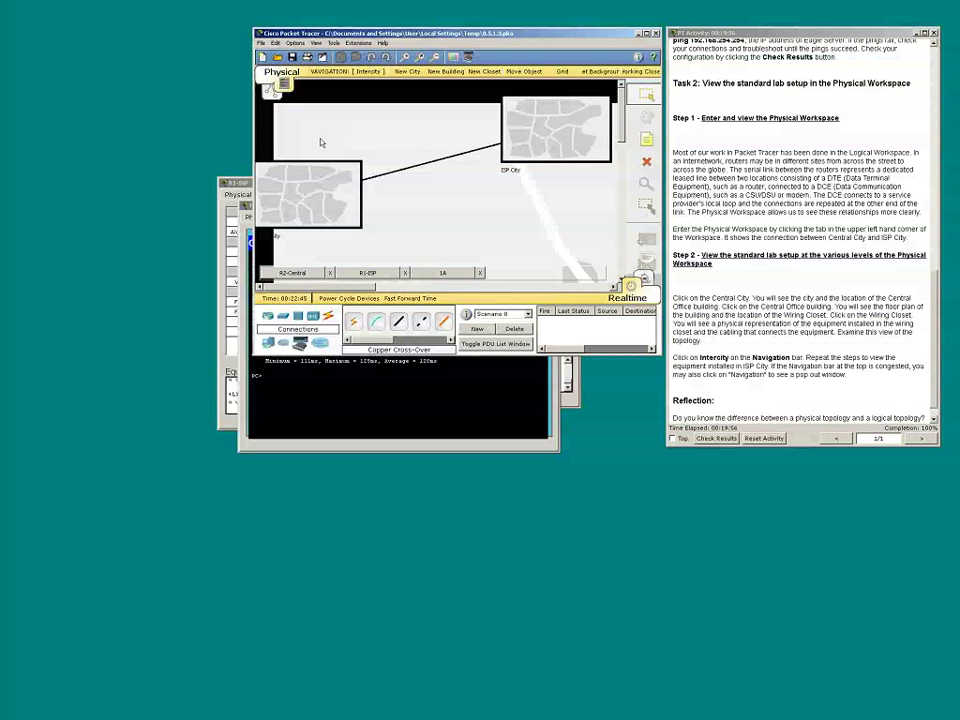
click(636, 460)
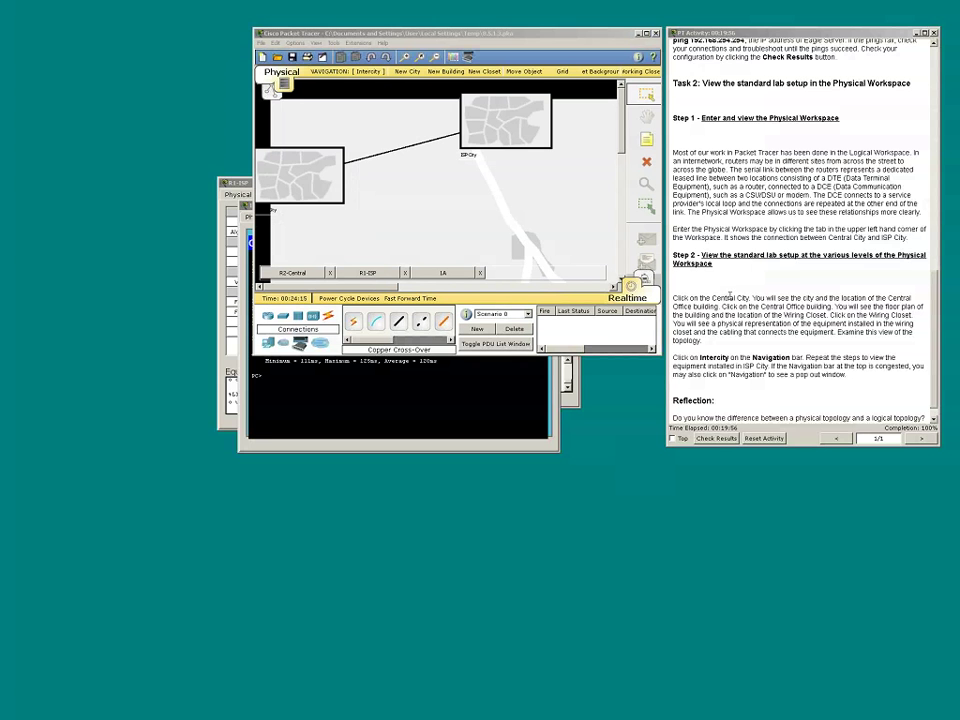
click(308, 177)
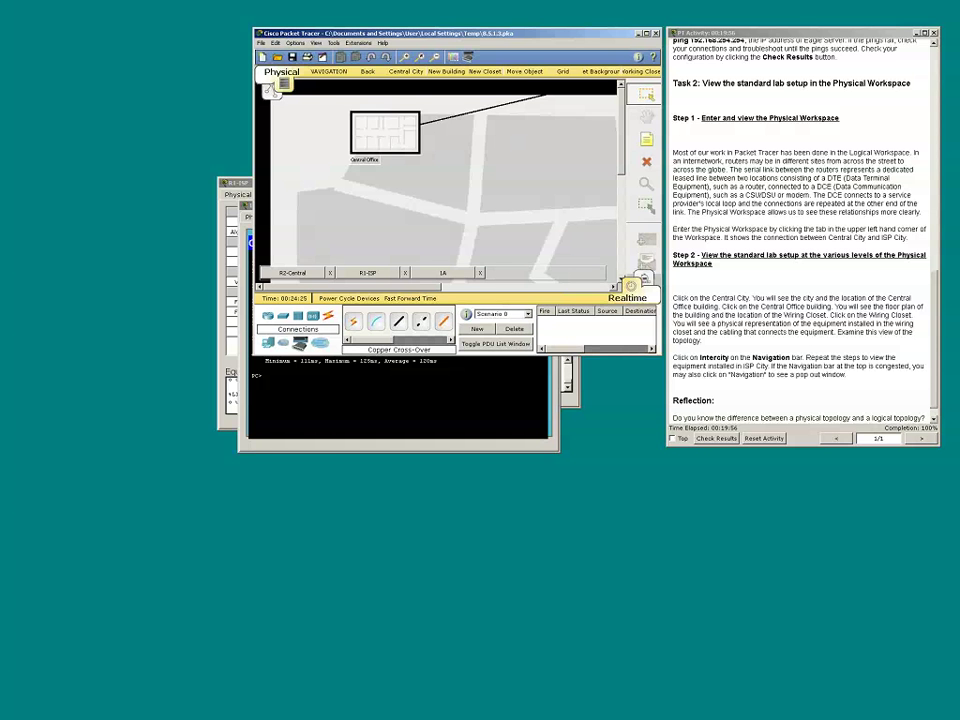
click(389, 141)
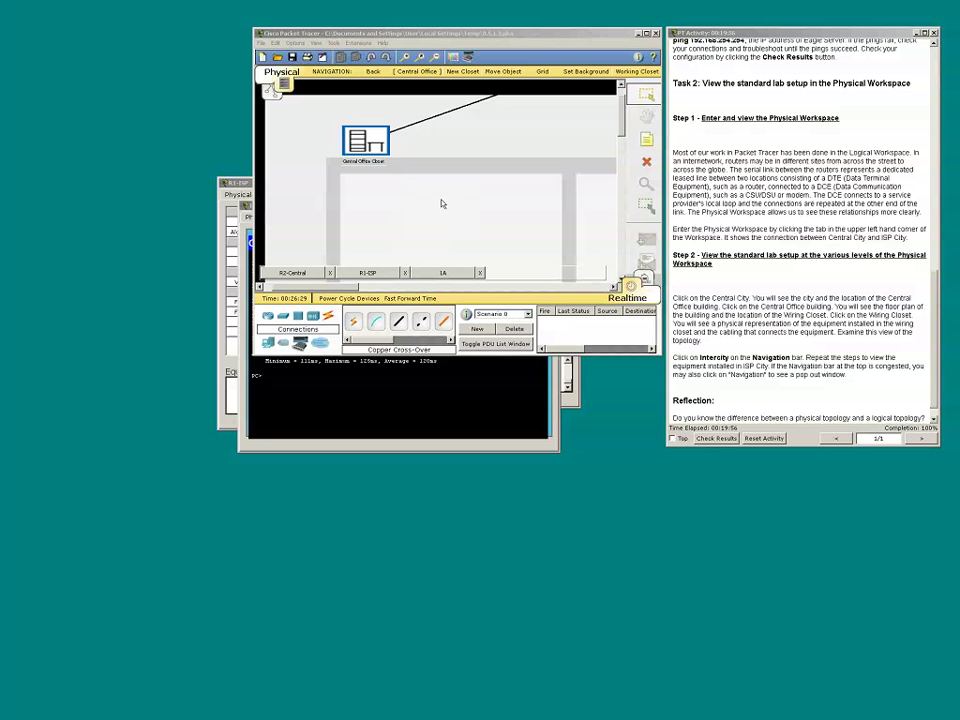
Step: Examine the whole Central Office floor plan at a smaller scale, including the wiring closet's location
click(317, 43)
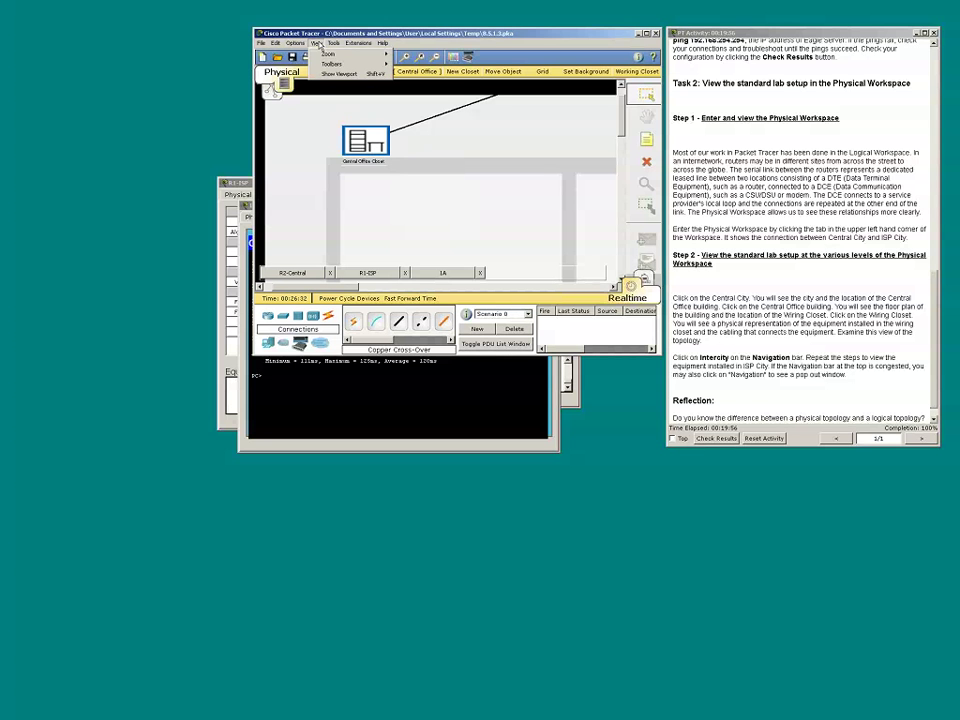
mouse_move(330, 54)
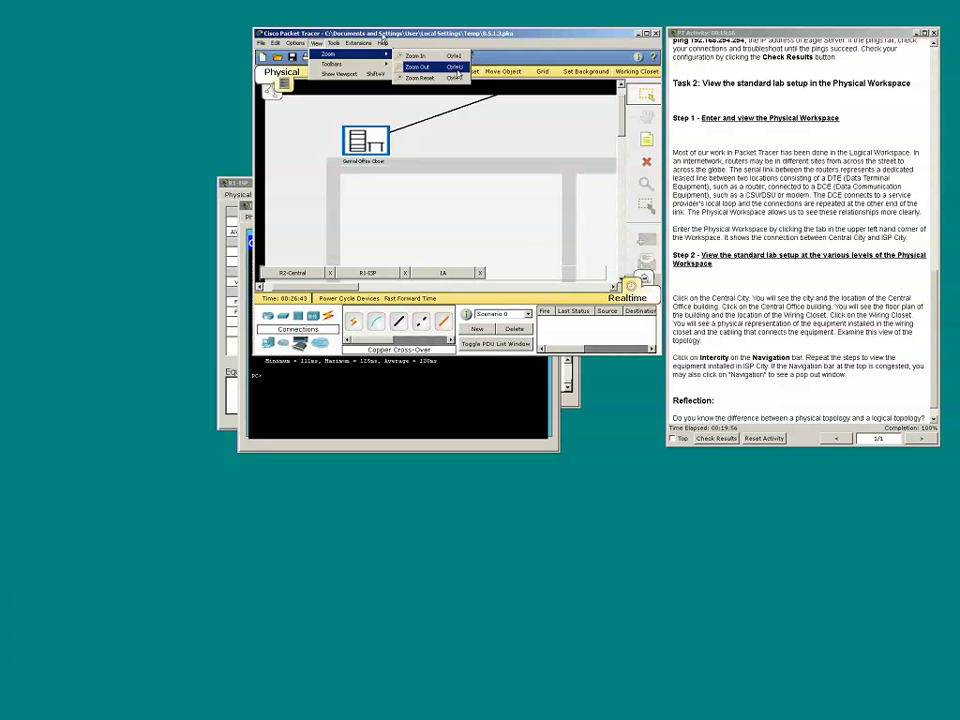
click(382, 36)
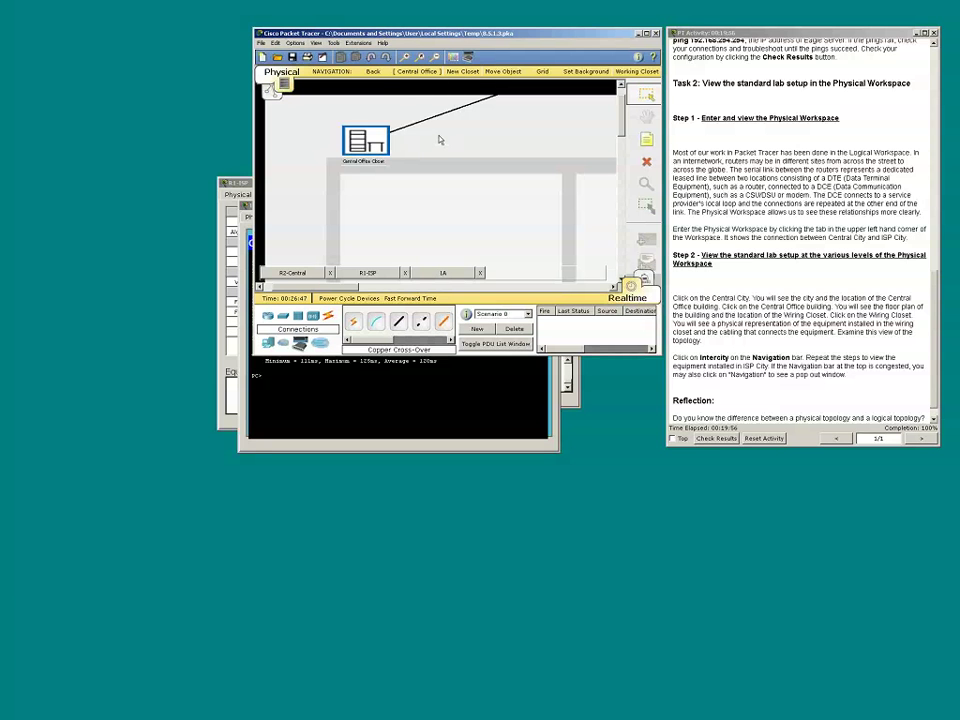
scroll(438, 140, down, 3)
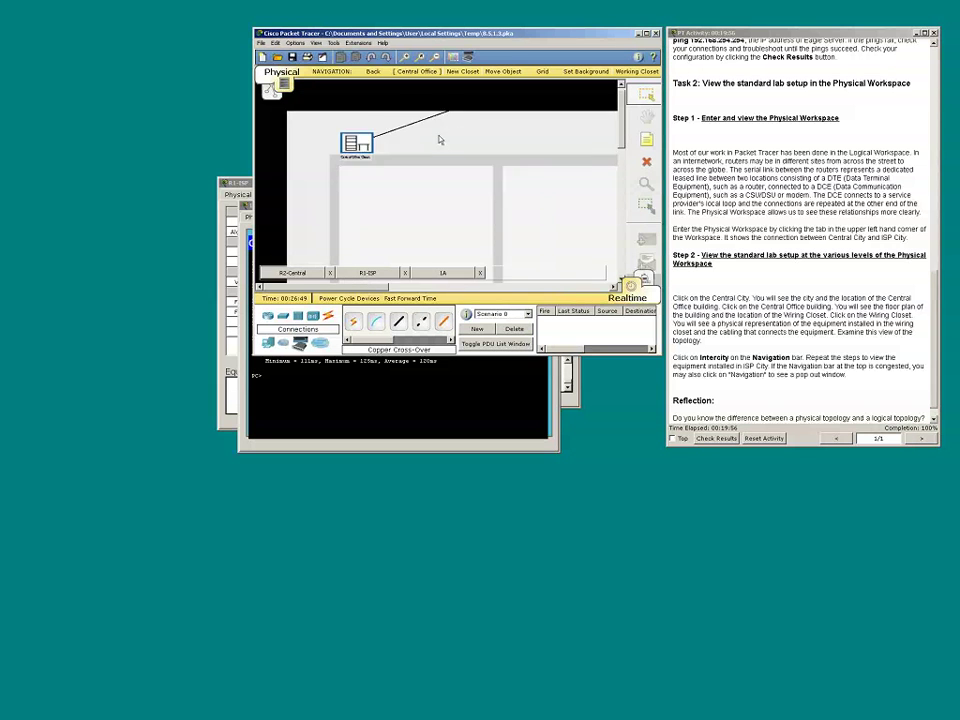
scroll(438, 140, down, 3)
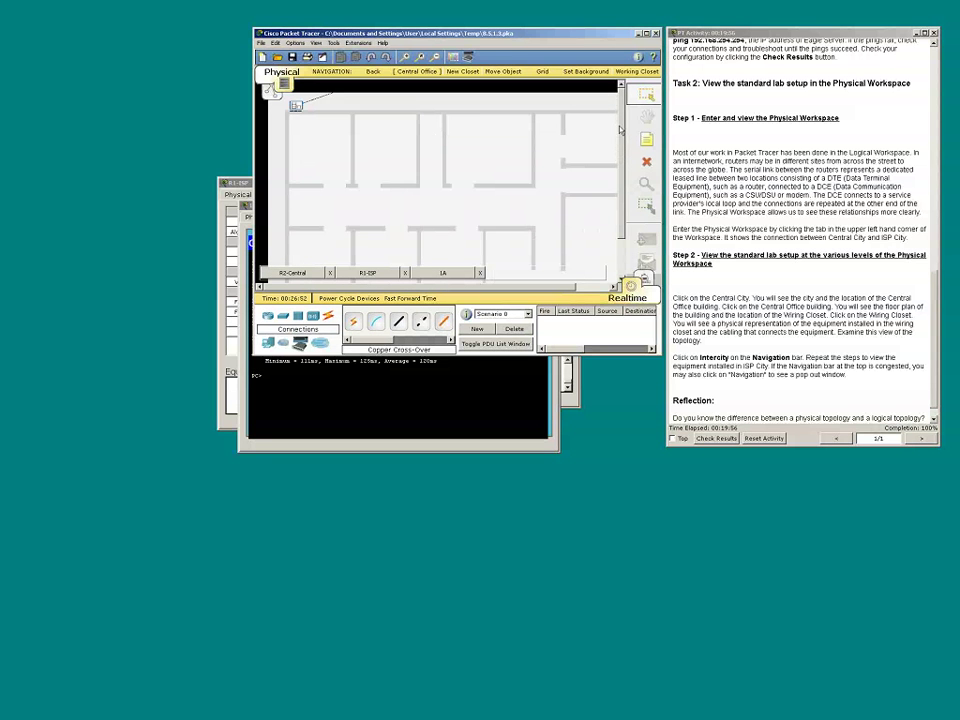
scroll(620, 130, down, 3)
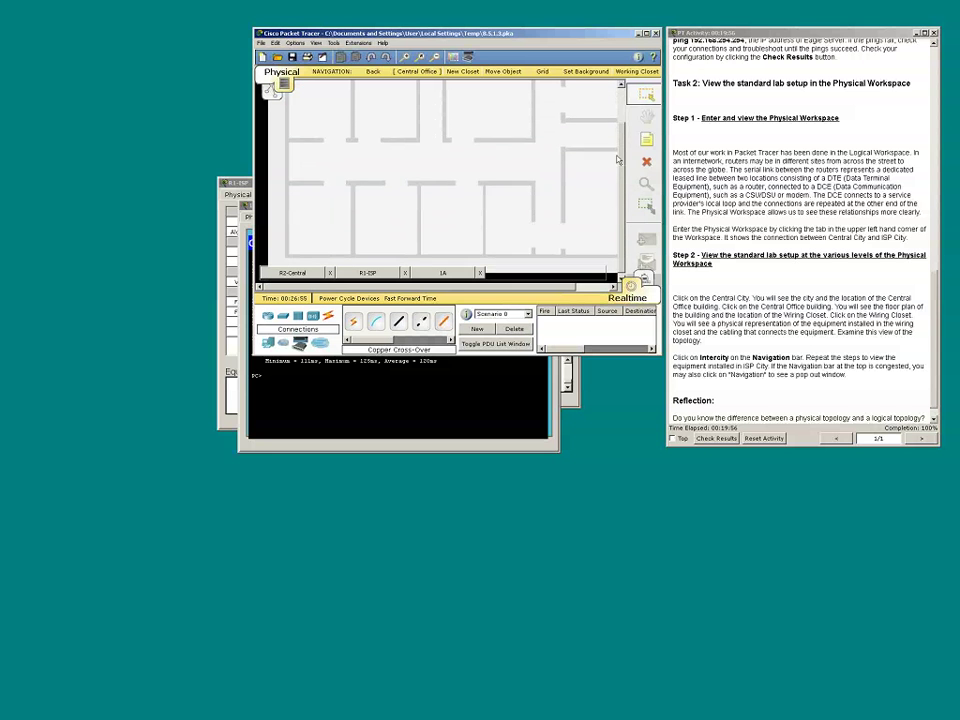
Step: Locate the Central Office Closet on the Central Office floor plan and go into it
drag(535, 288, 470, 289)
scroll(331, 144, down, 5)
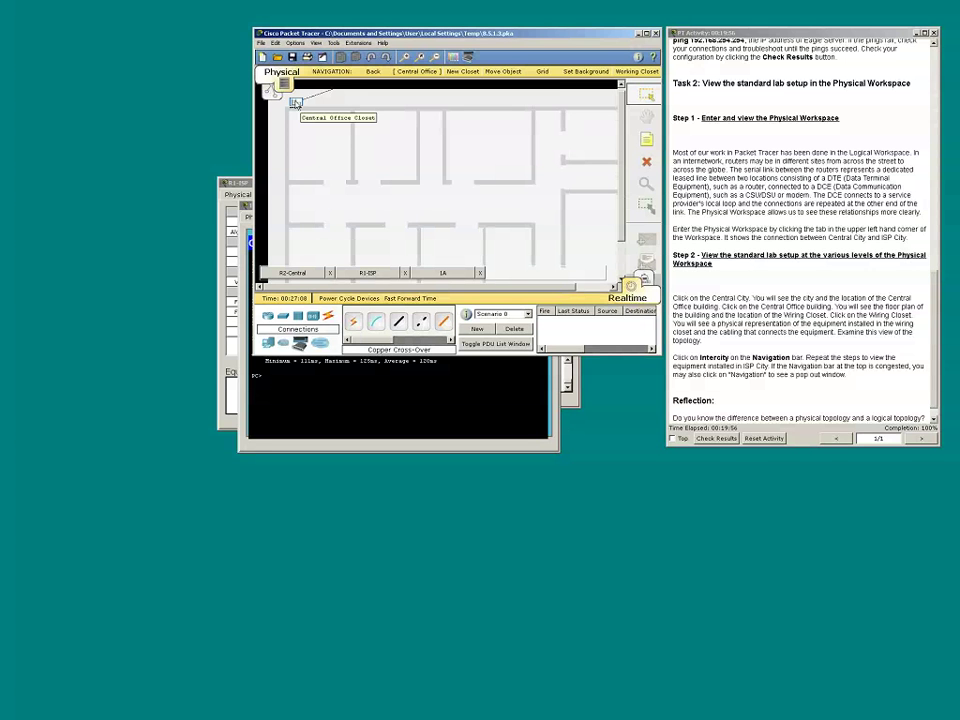
click(296, 103)
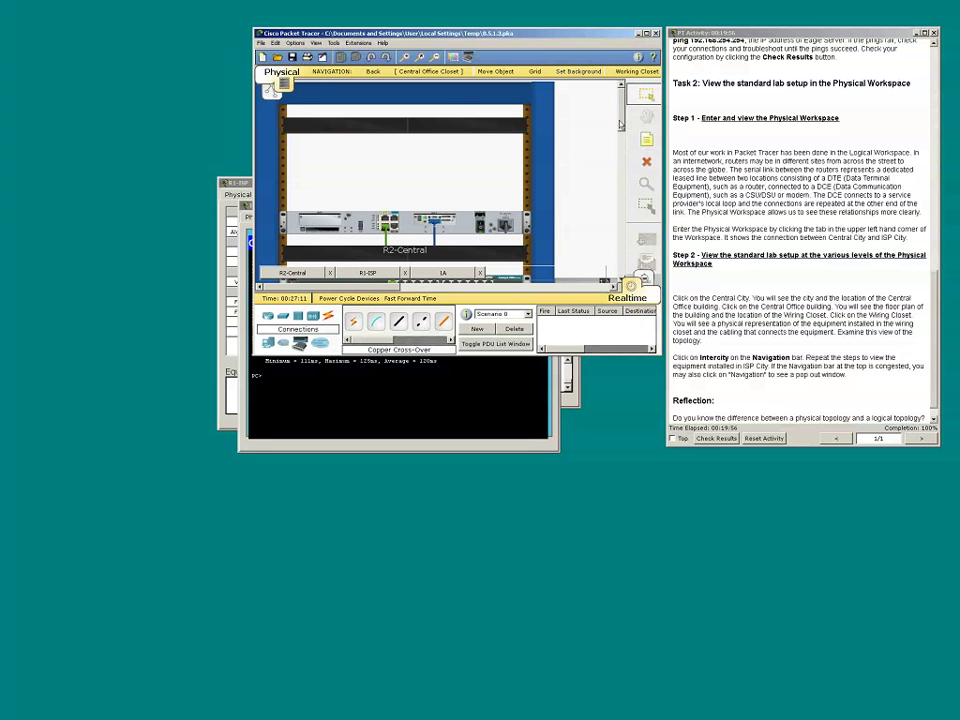
Step: Examine the rack in the Central Office Closet, including the R2-Central router, the S1-Central switch and their cabling
scroll(620, 120, down, 3)
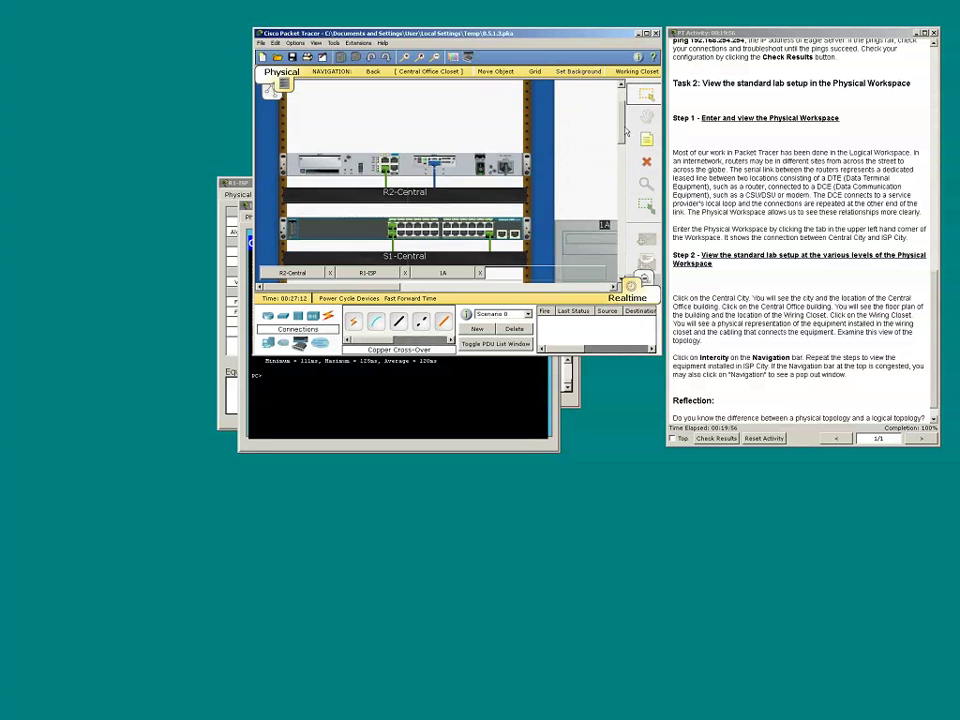
scroll(626, 135, down, 2)
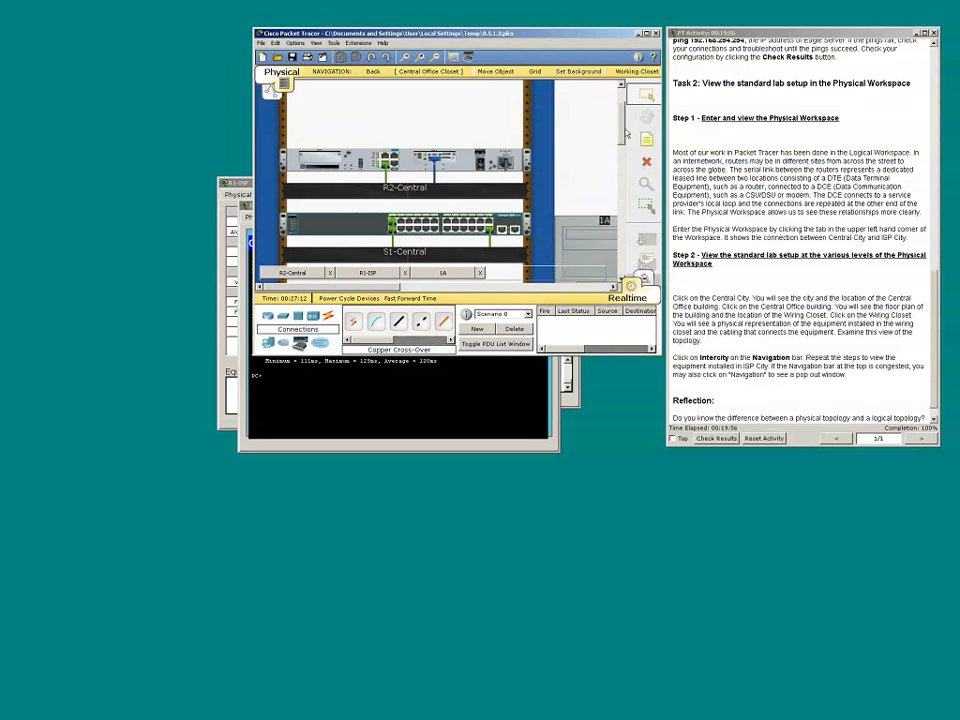
scroll(626, 138, down, 2)
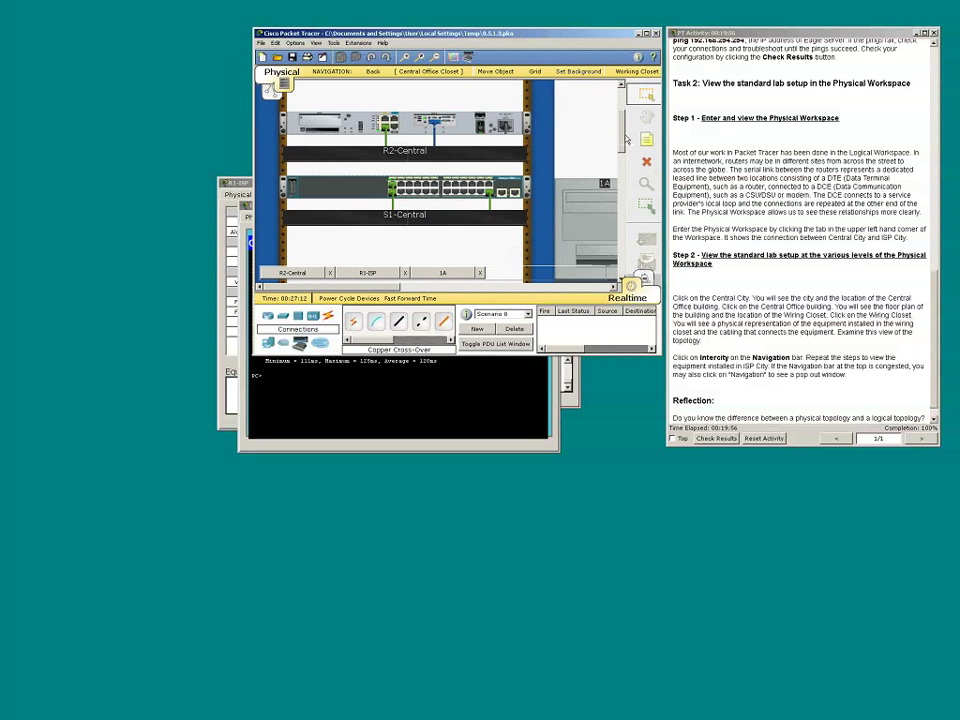
scroll(626, 145, down, 2)
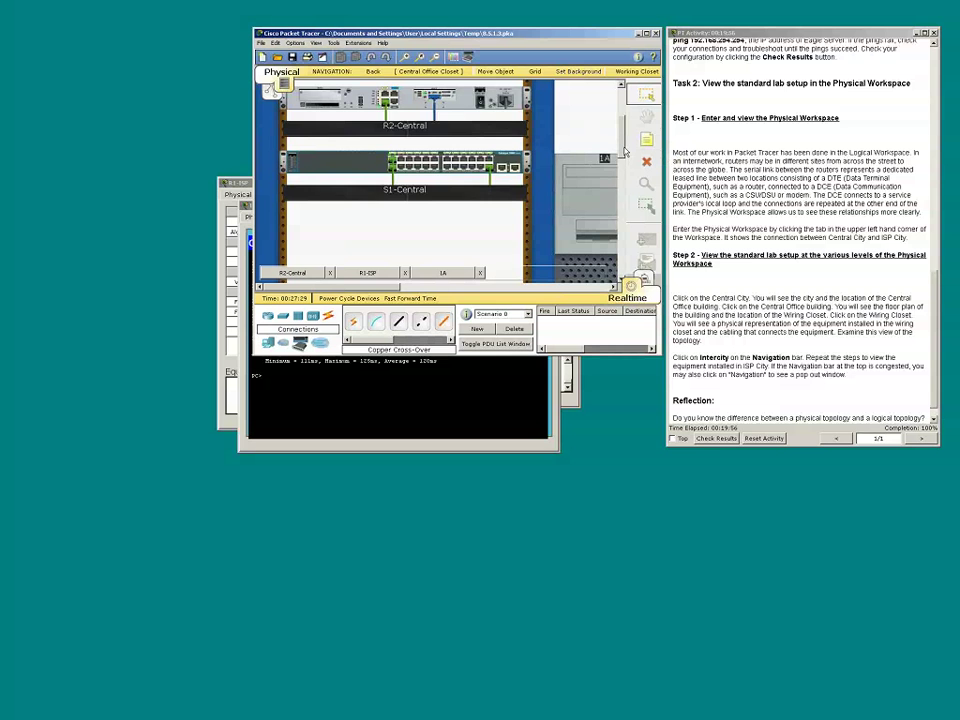
scroll(625, 160, down, 1)
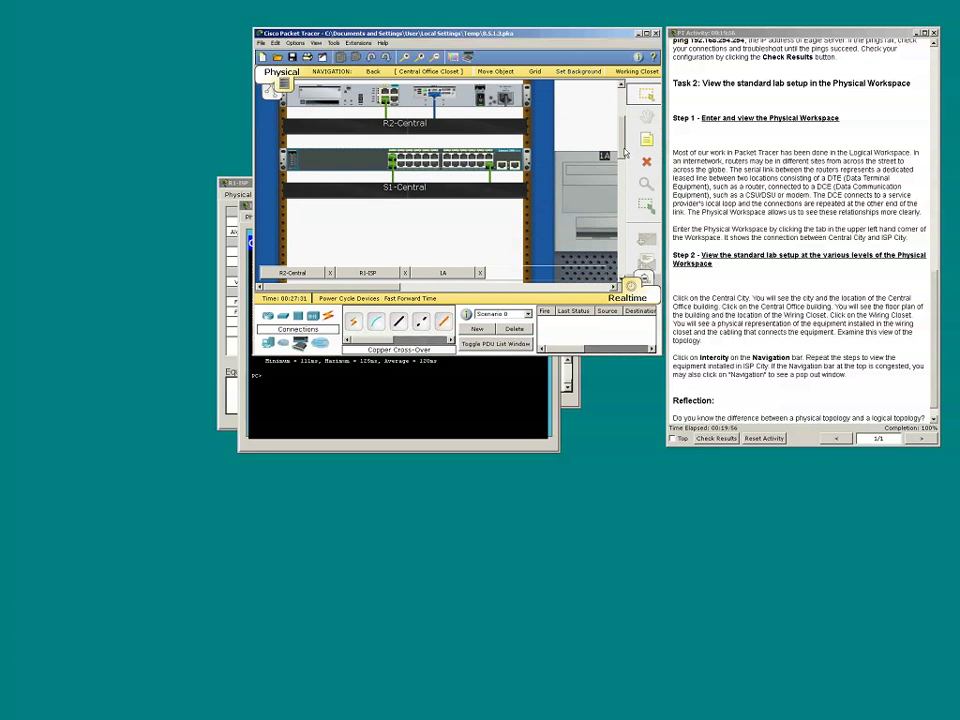
scroll(625, 170, down, 3)
scroll(626, 150, up, 5)
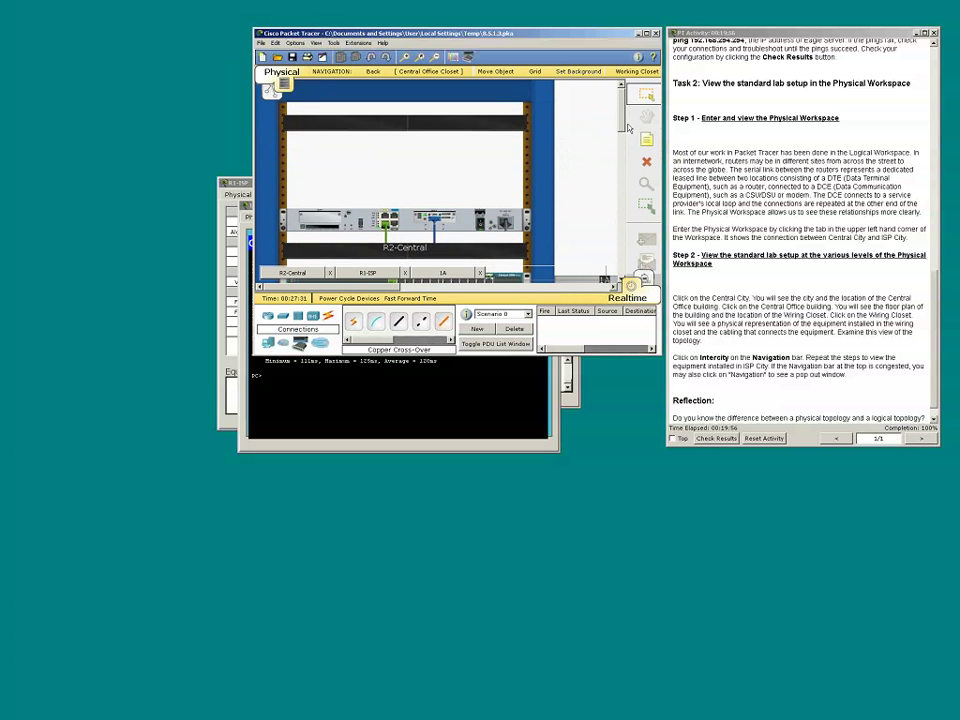
scroll(628, 128, down, 2)
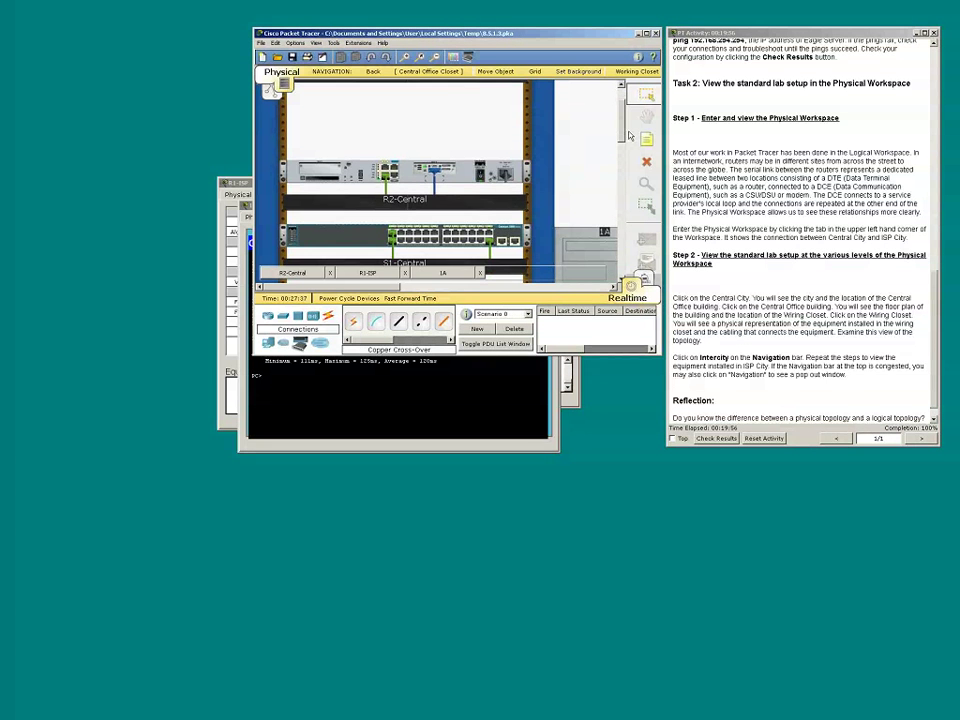
scroll(630, 140, down, 3)
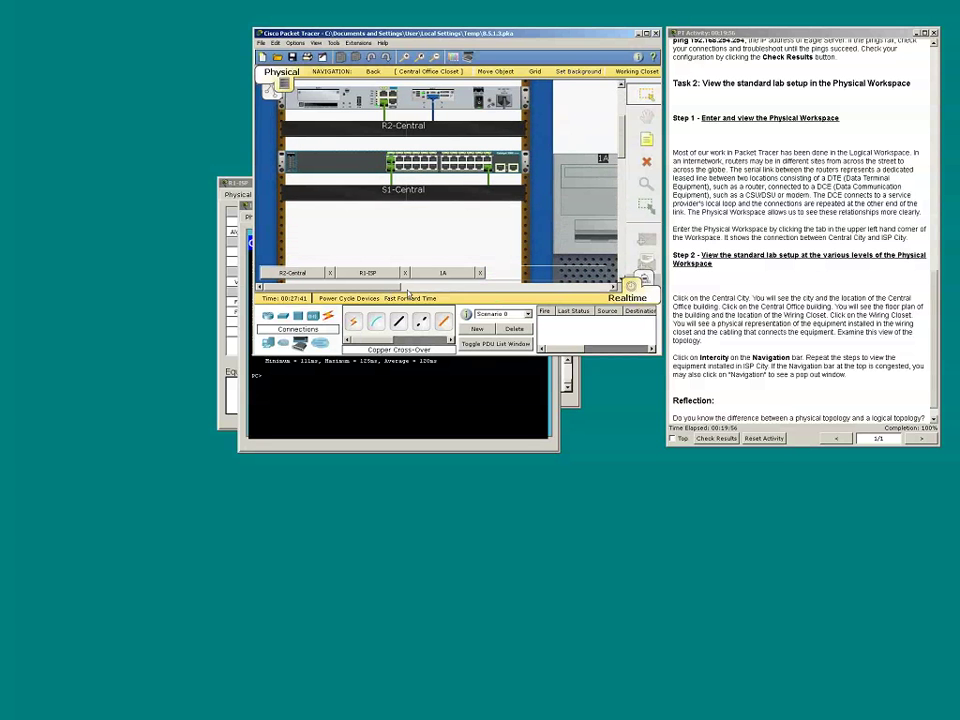
Step: Examine PCs 1A and 1B beside the rack in the Central Office Closet, including at a smaller scale
drag(407, 288, 445, 288)
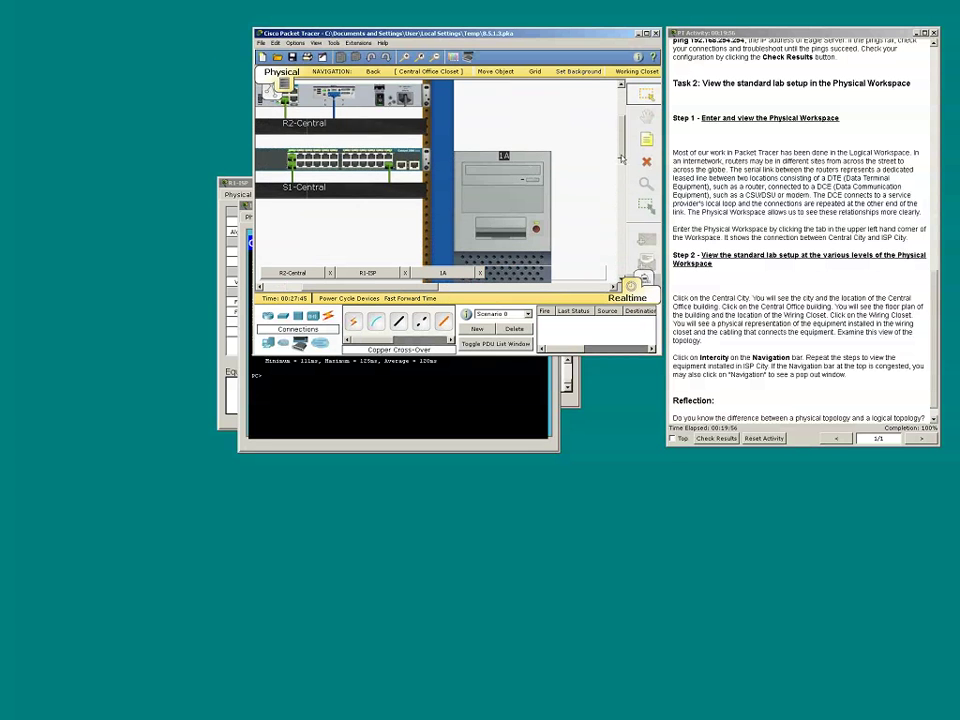
drag(620, 160, 622, 168)
scroll(622, 168, down, 3)
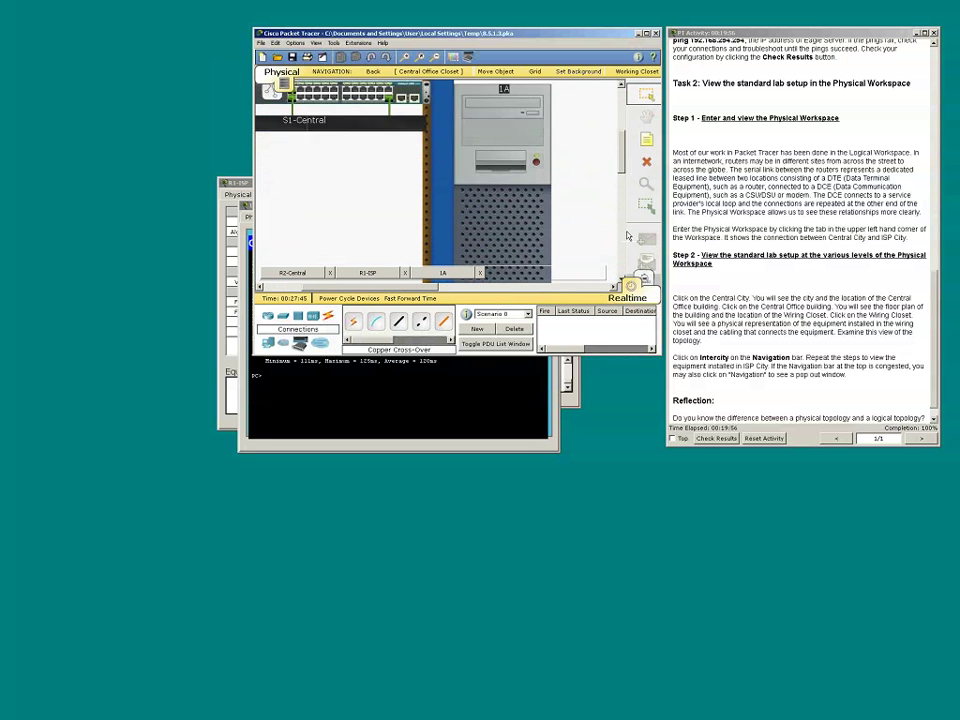
scroll(622, 155, up, 4)
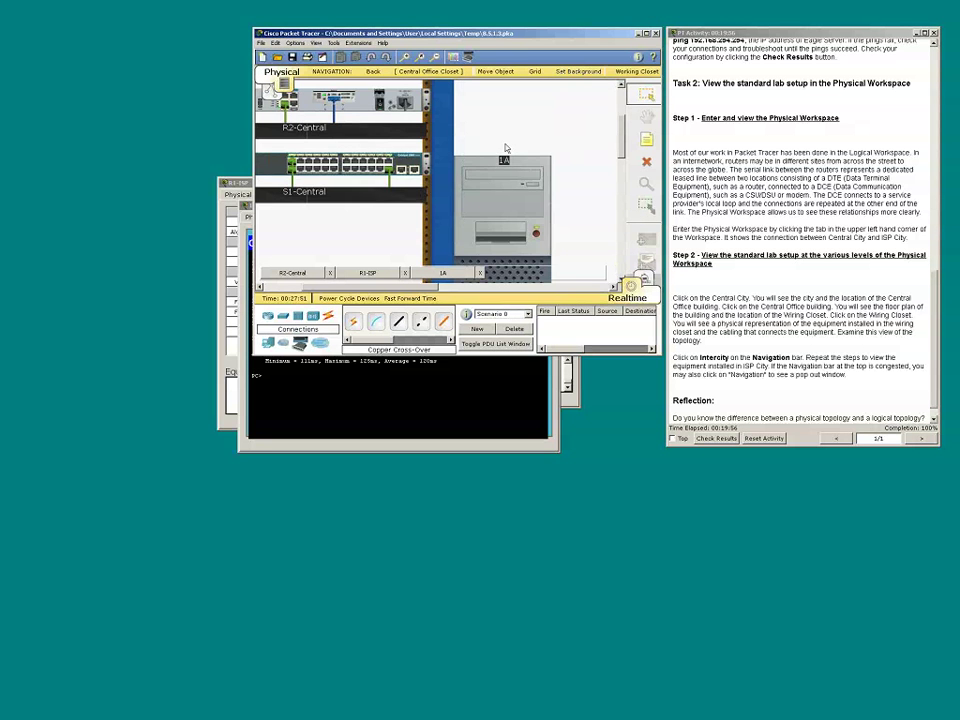
scroll(506, 148, down, 2)
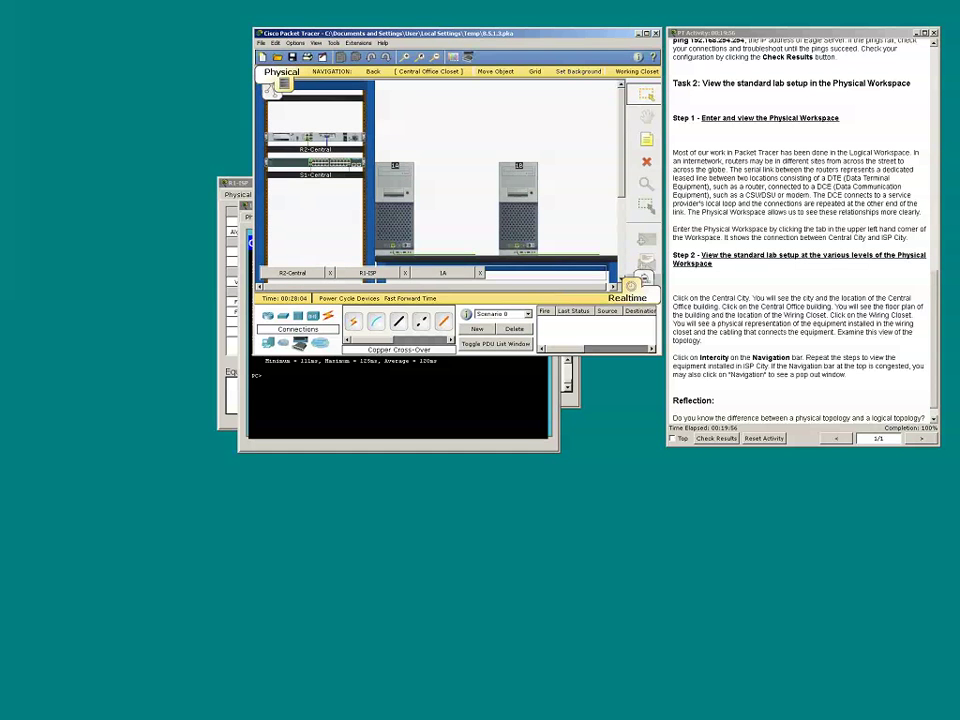
click(637, 461)
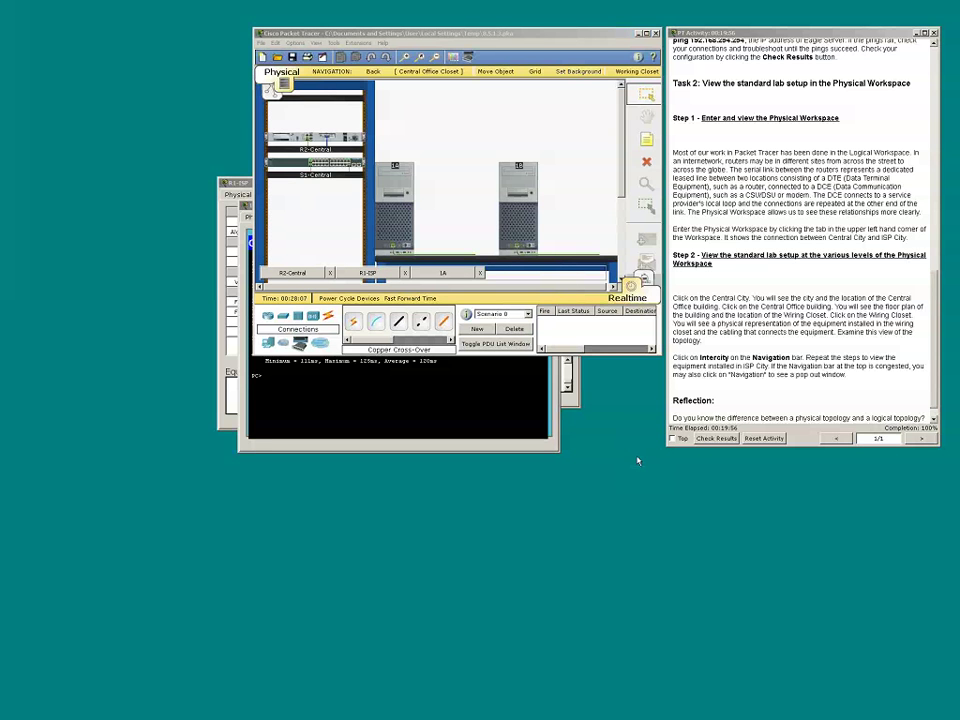
click(437, 151)
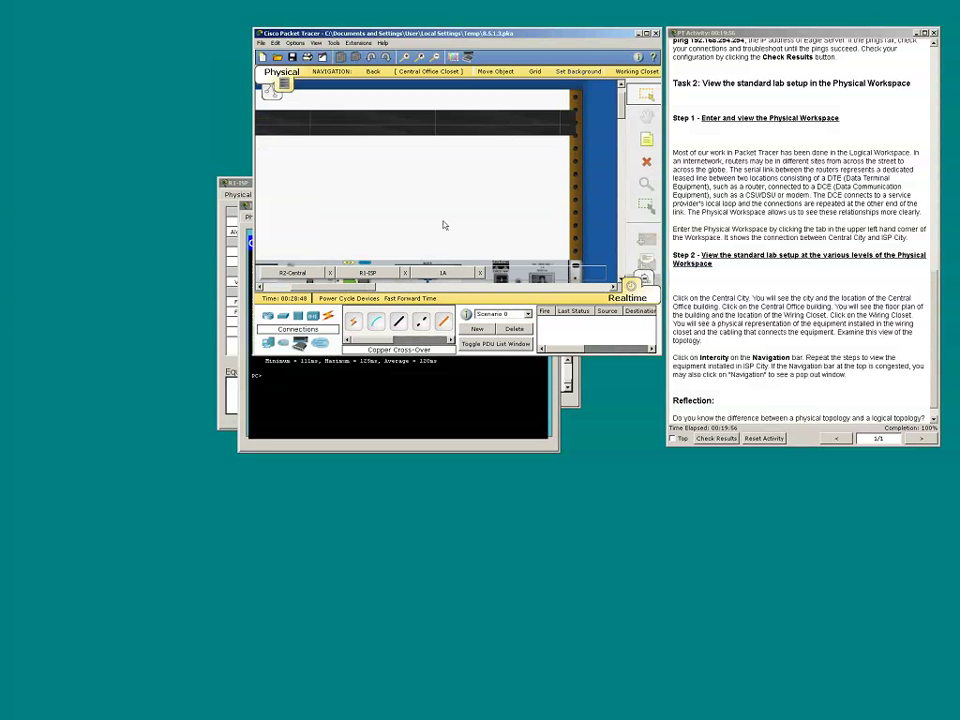
Step: Inspect the source and destination details of the cabled Ethernet ports on R2-Central and S1-Central
scroll(445, 226, up, 3)
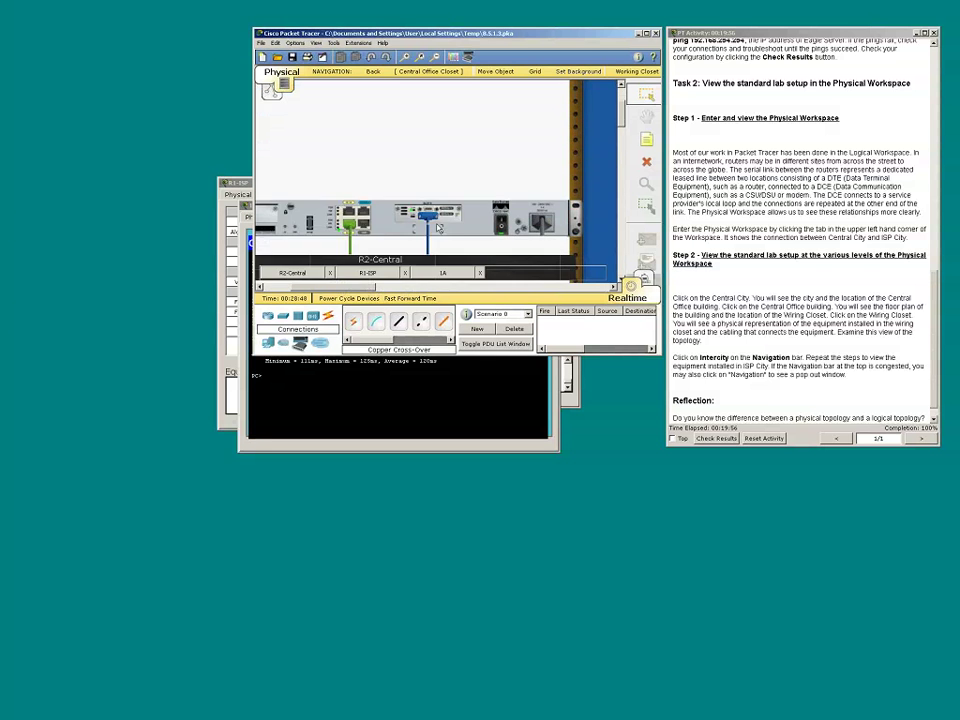
scroll(412, 214, down, 3)
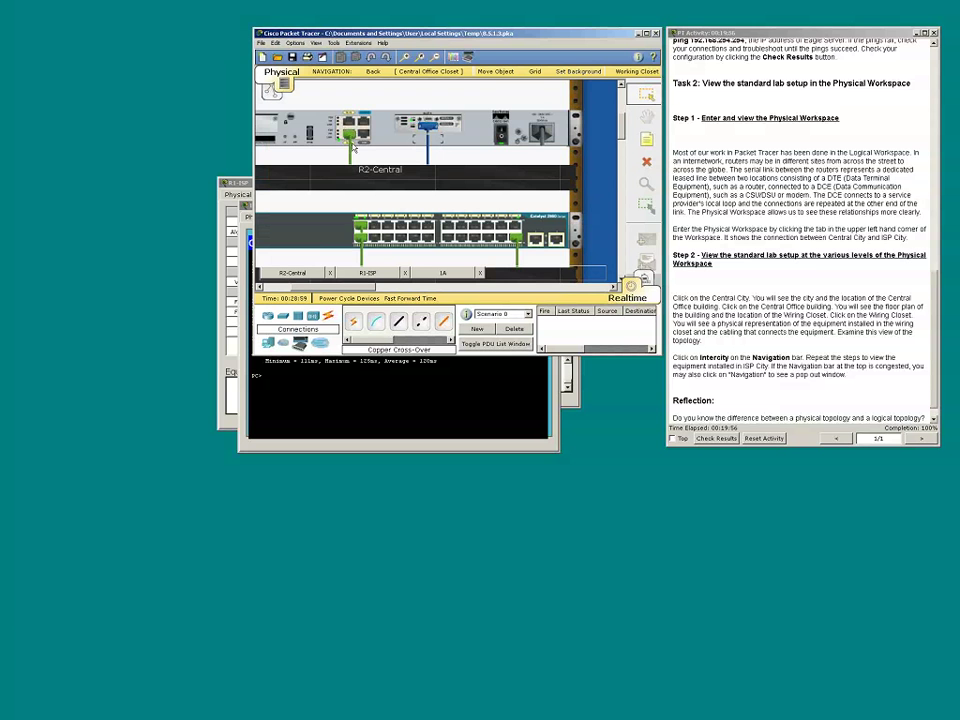
mouse_move(351, 149)
scroll(350, 230, down, 1)
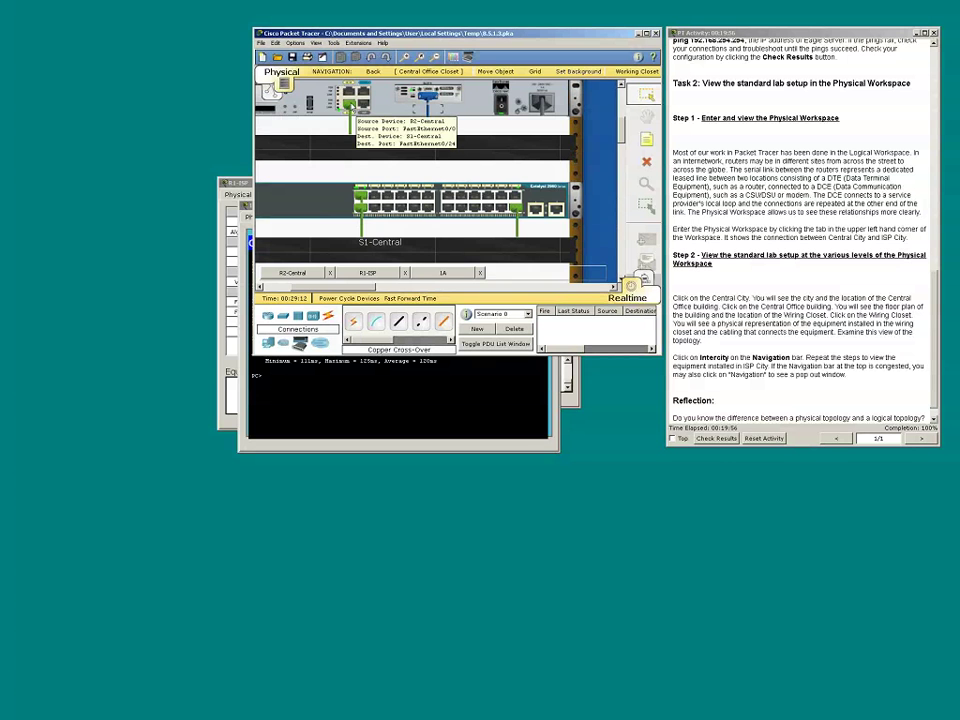
scroll(356, 119, up, 3)
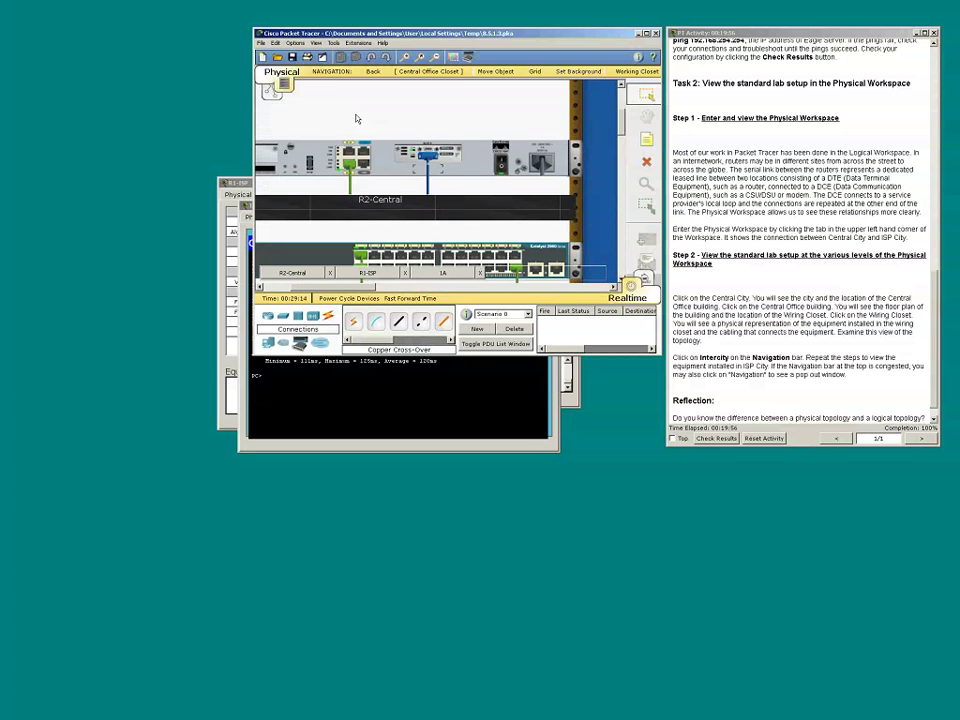
scroll(356, 125, down, 2)
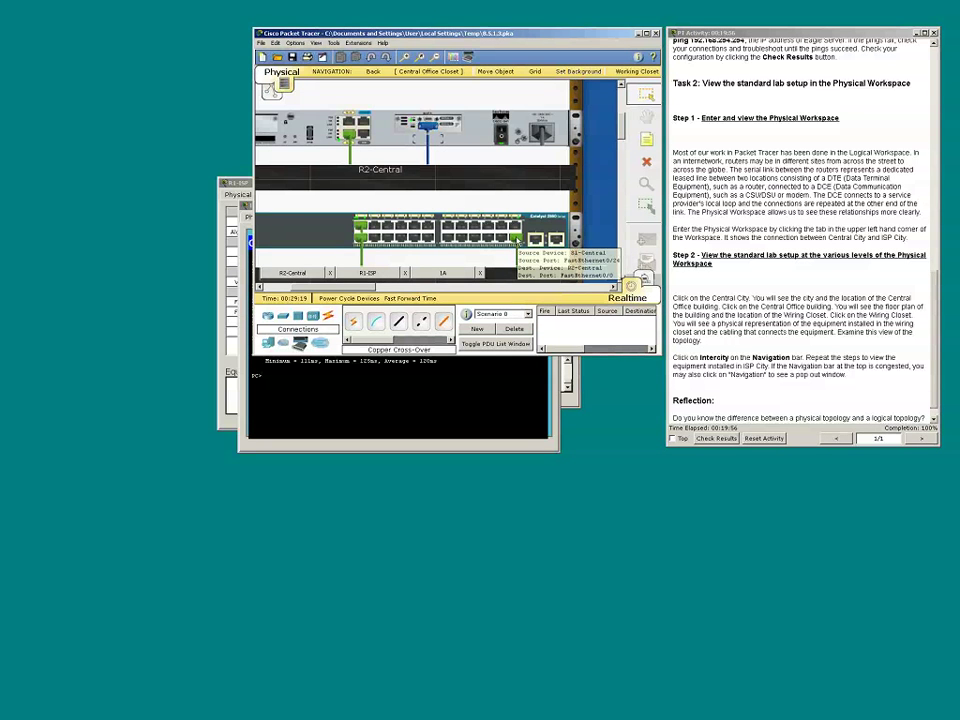
mouse_move(516, 245)
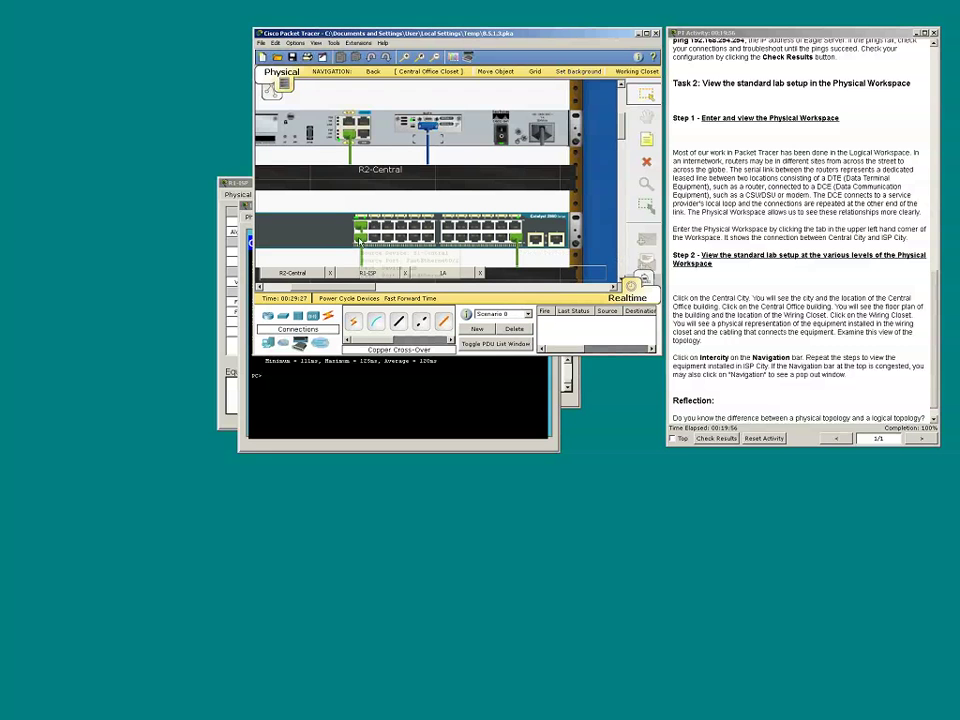
mouse_move(360, 242)
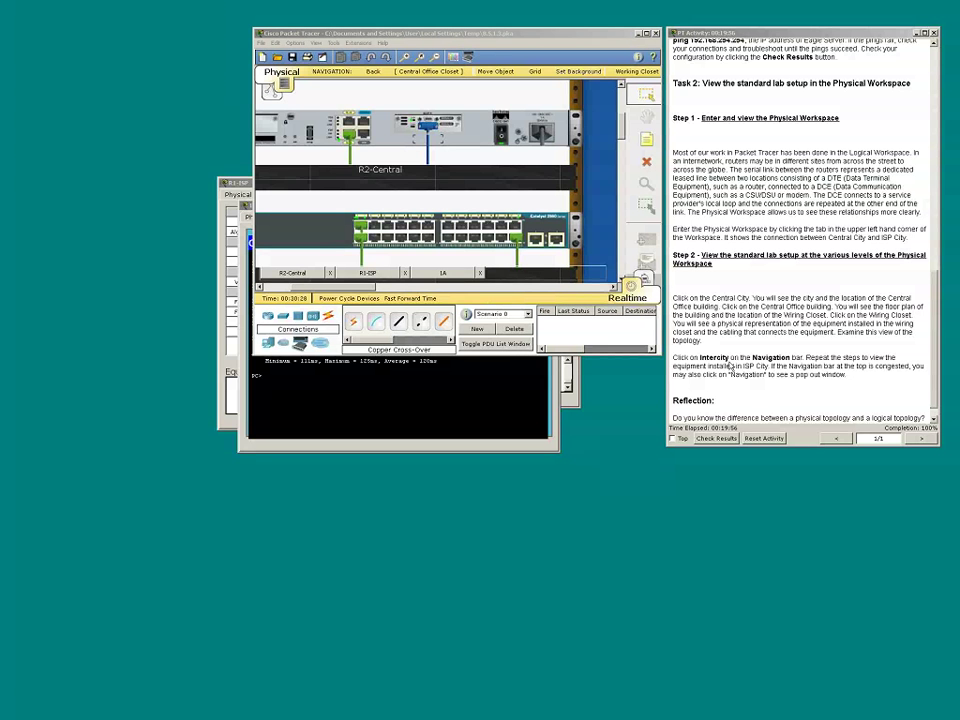
Step: Jump to the Intercity level through the Physical Locations list and close the list
click(331, 71)
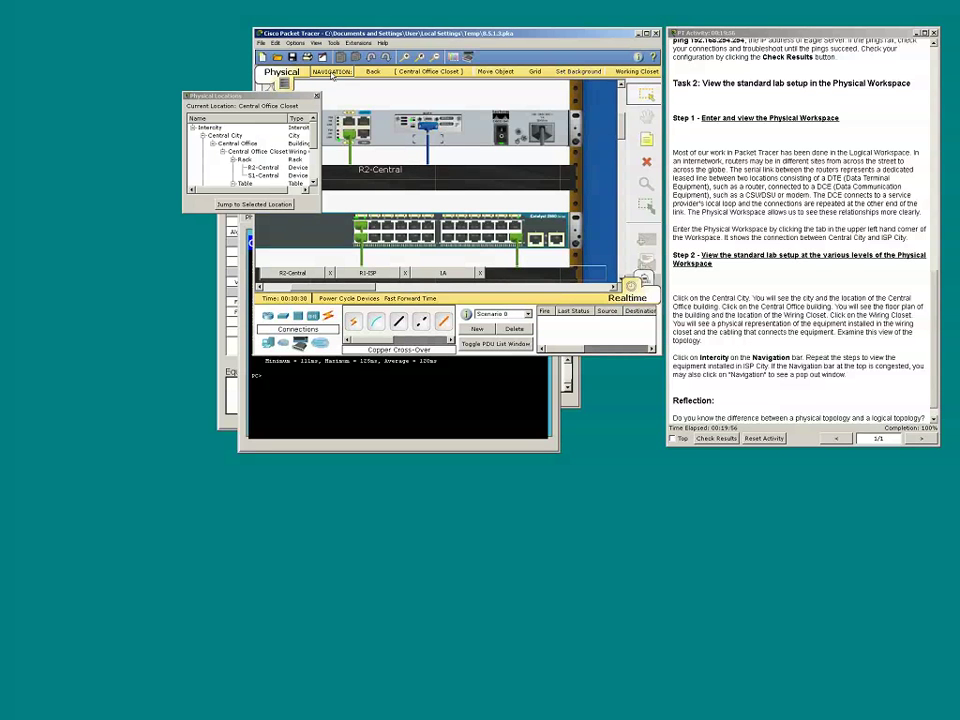
click(209, 129)
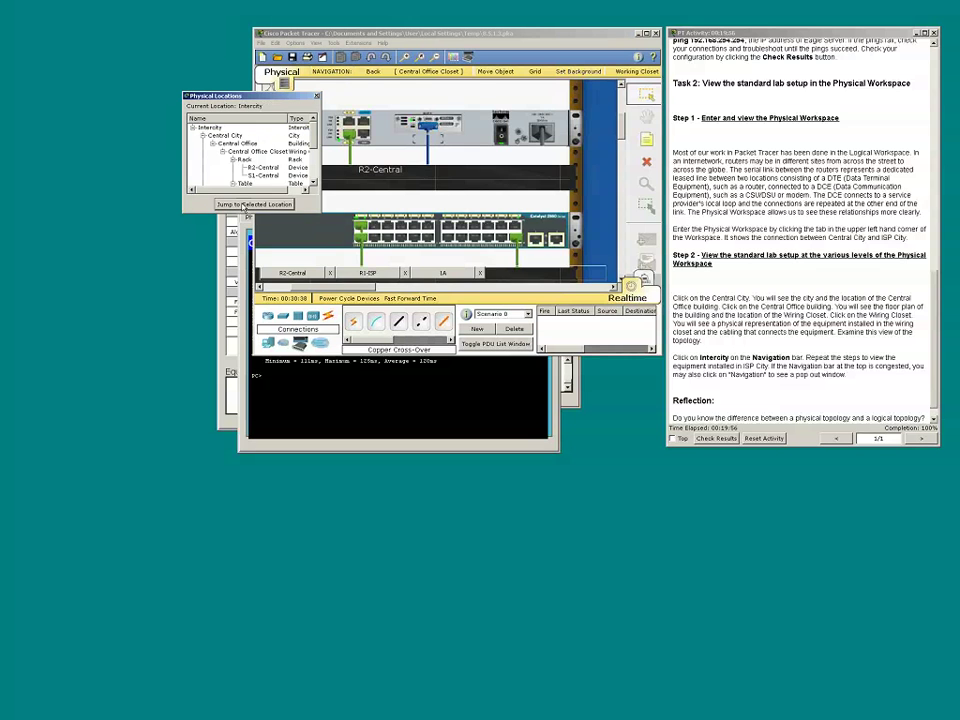
click(254, 204)
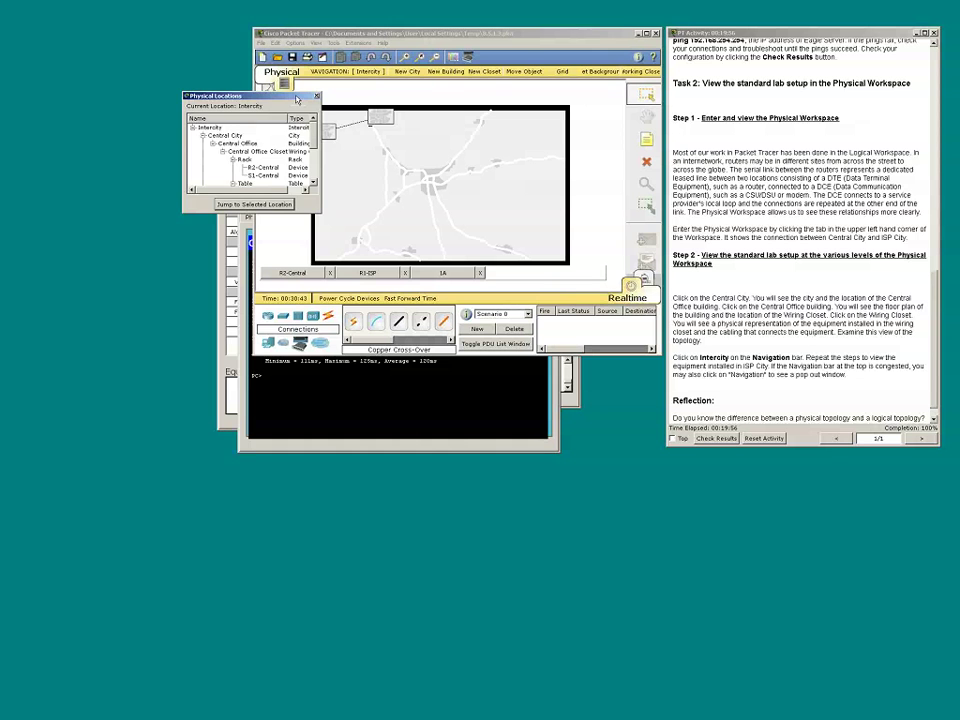
click(320, 145)
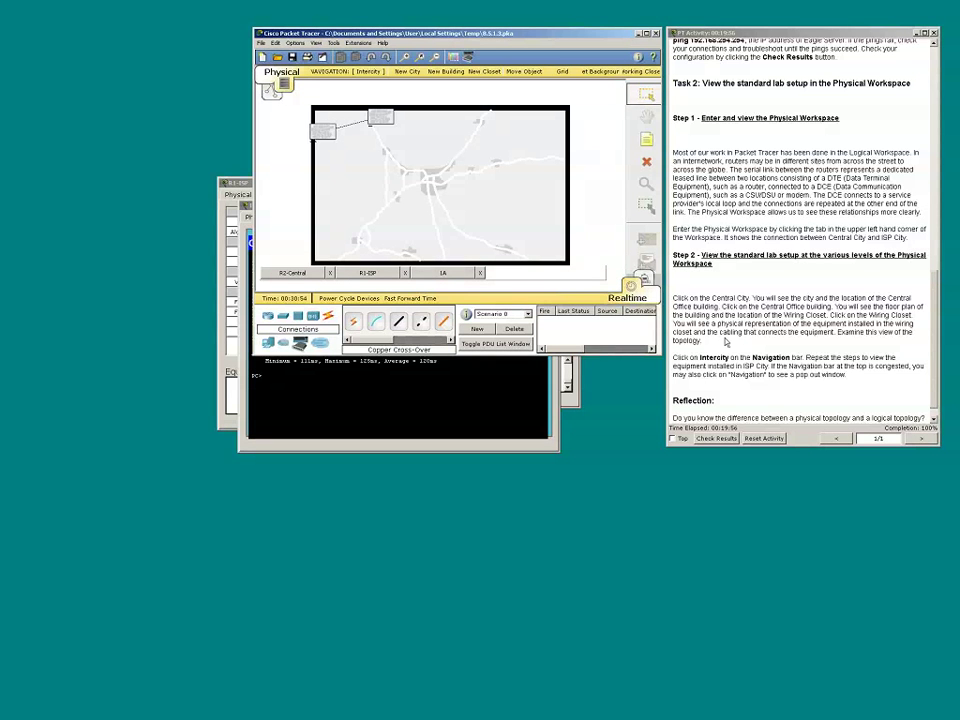
Step: Go into ISP City, through the ISP Office building, down to the ISP Office Closet
scroll(726, 342, down, 2)
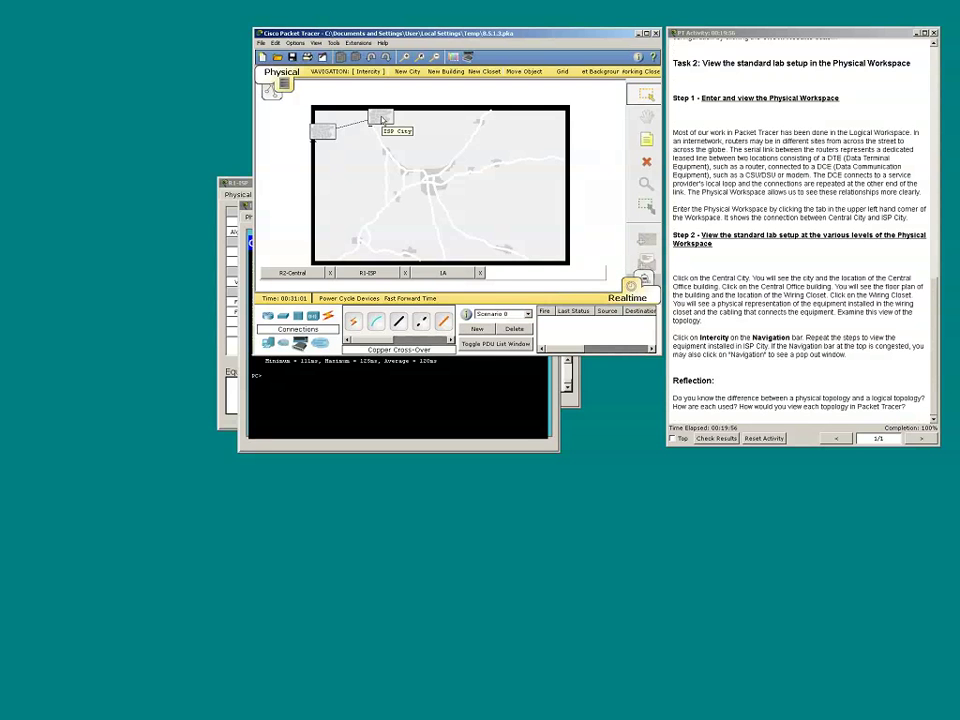
click(381, 120)
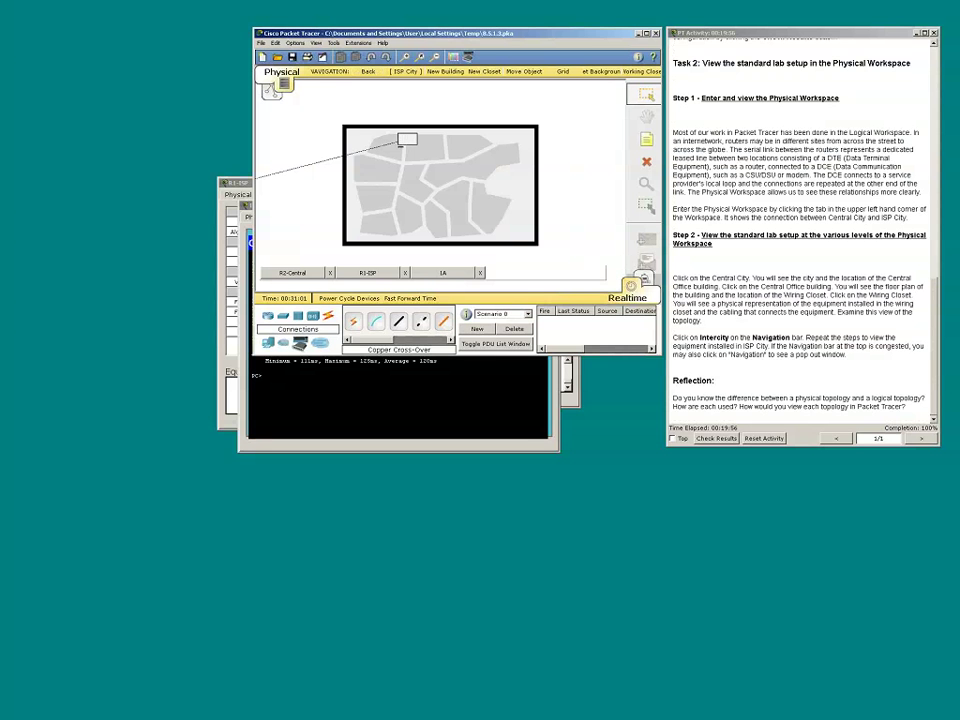
click(409, 141)
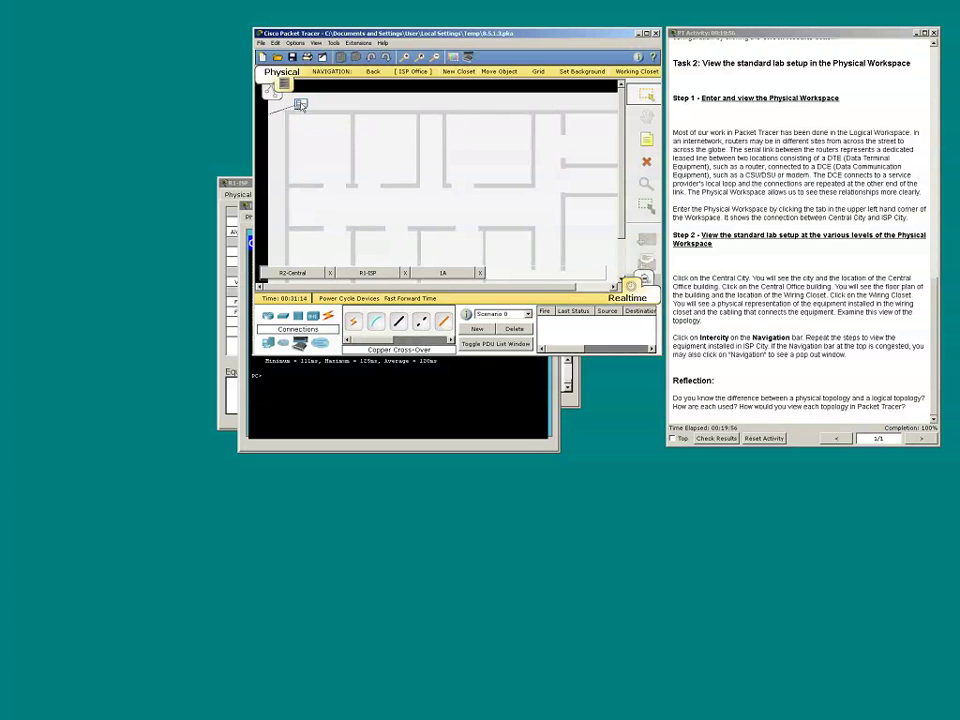
click(300, 104)
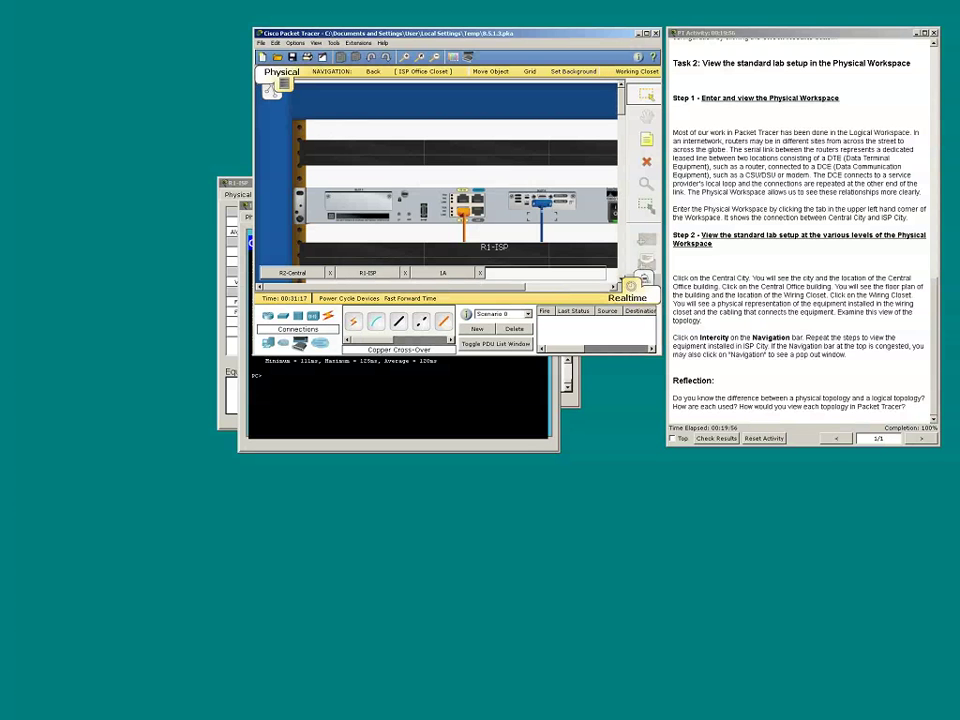
Step: Examine the ISP Office Closet rack and inspect the connection details of R1-ISP's cabled FastEthernet port
scroll(455, 175, down, 3)
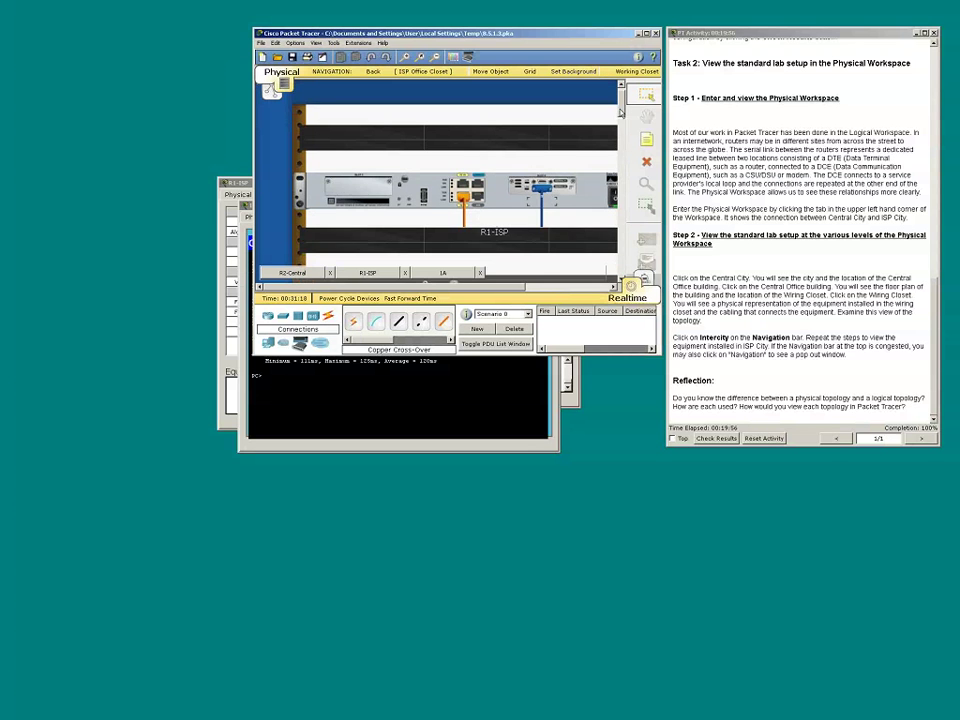
scroll(621, 115, down, 3)
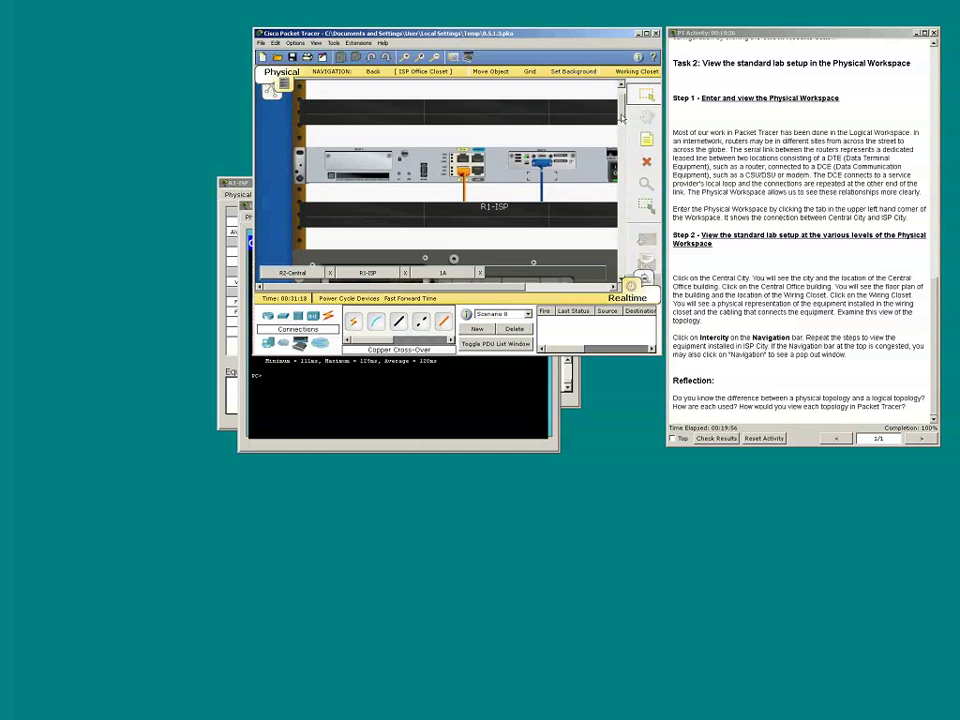
scroll(621, 115, down, 2)
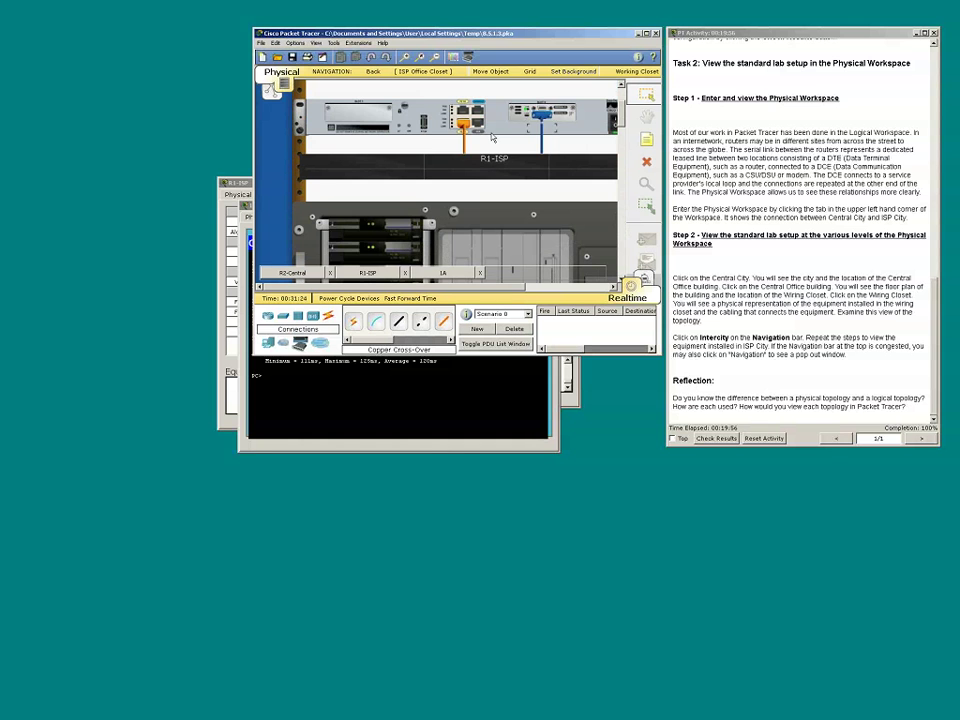
mouse_move(463, 130)
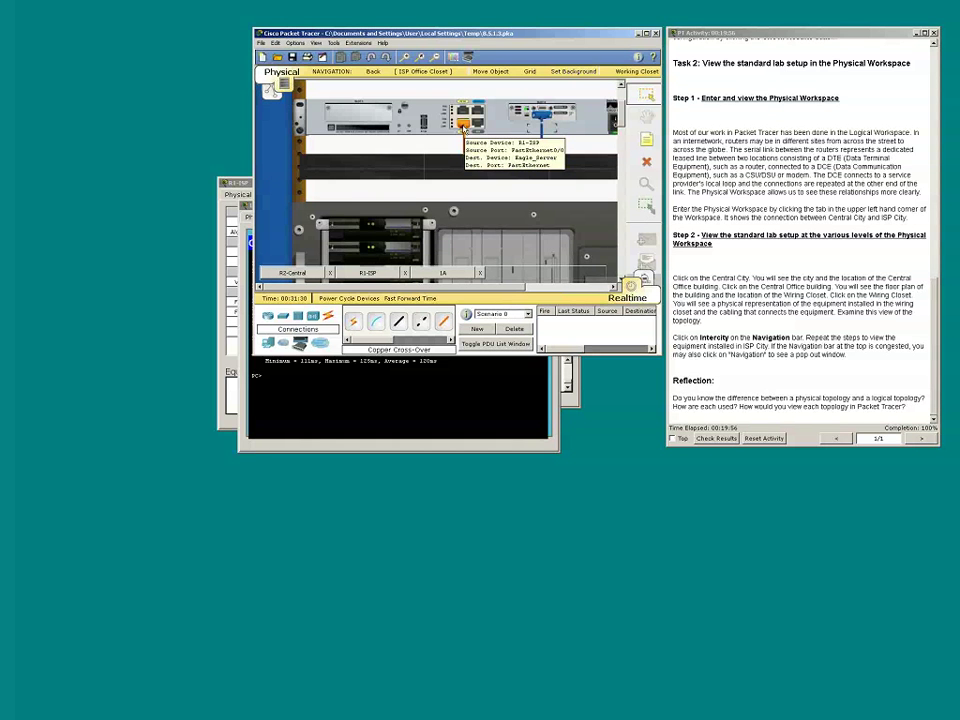
Step: Examine the ISP Office Closet rack down to Eagle_Server and inspect the connection details of R1-ISP's cabled serial port
scroll(462, 130, down, 1)
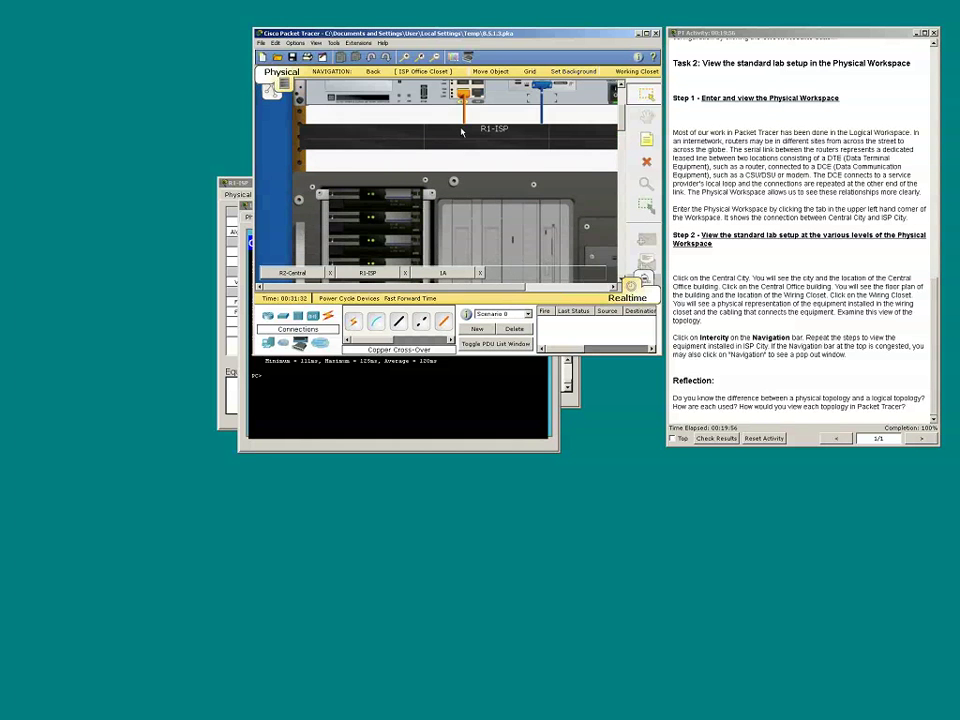
scroll(455, 135, down, 4)
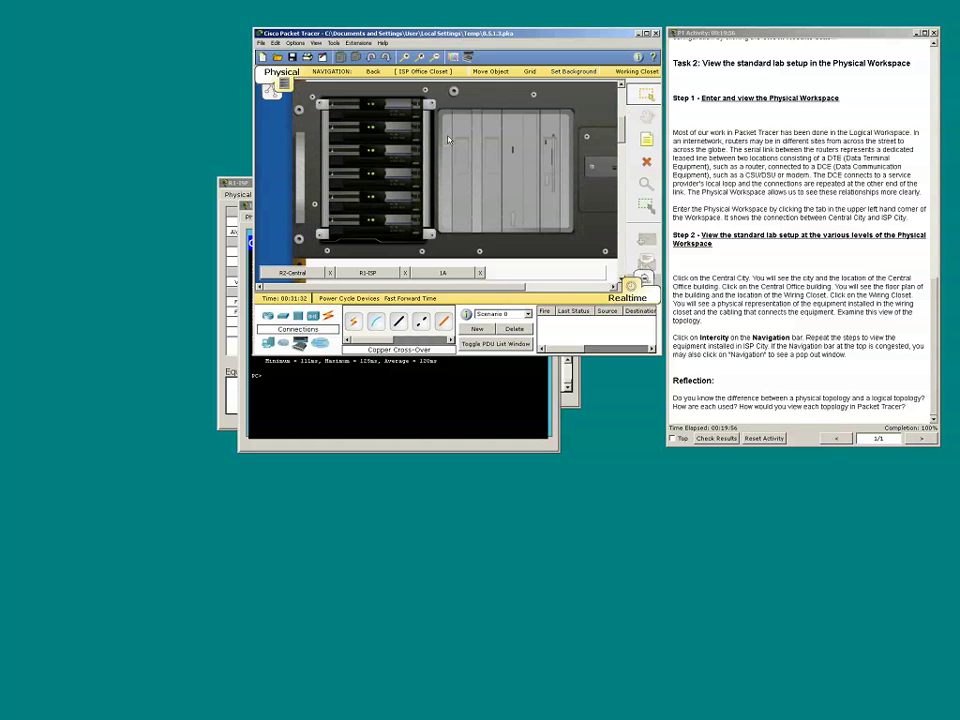
scroll(448, 140, down, 3)
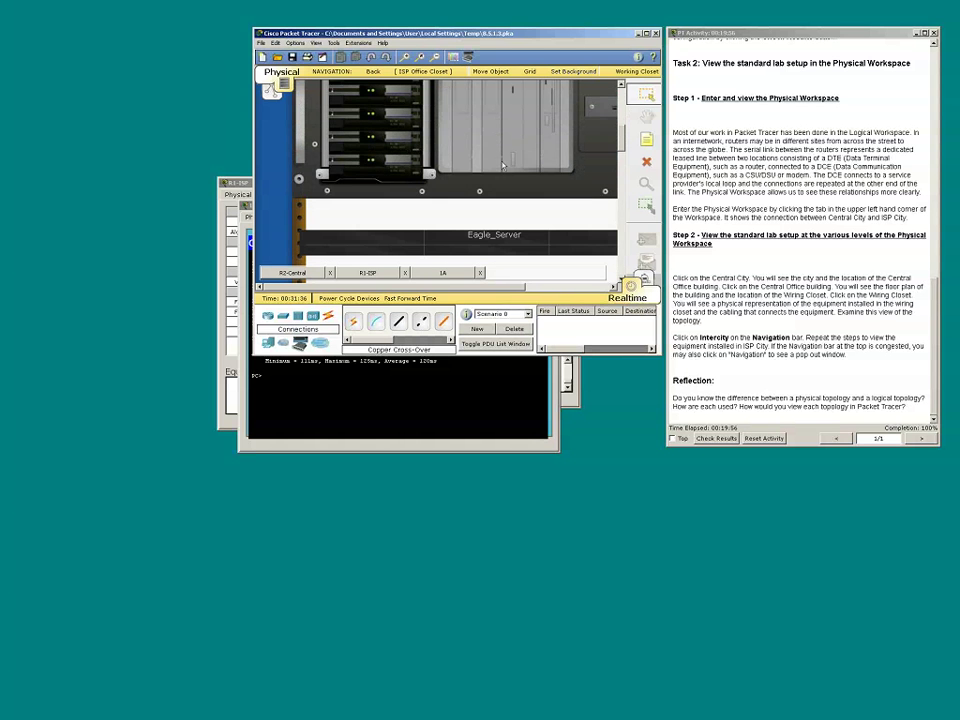
scroll(500, 165, up, 1)
scroll(499, 165, up, 5)
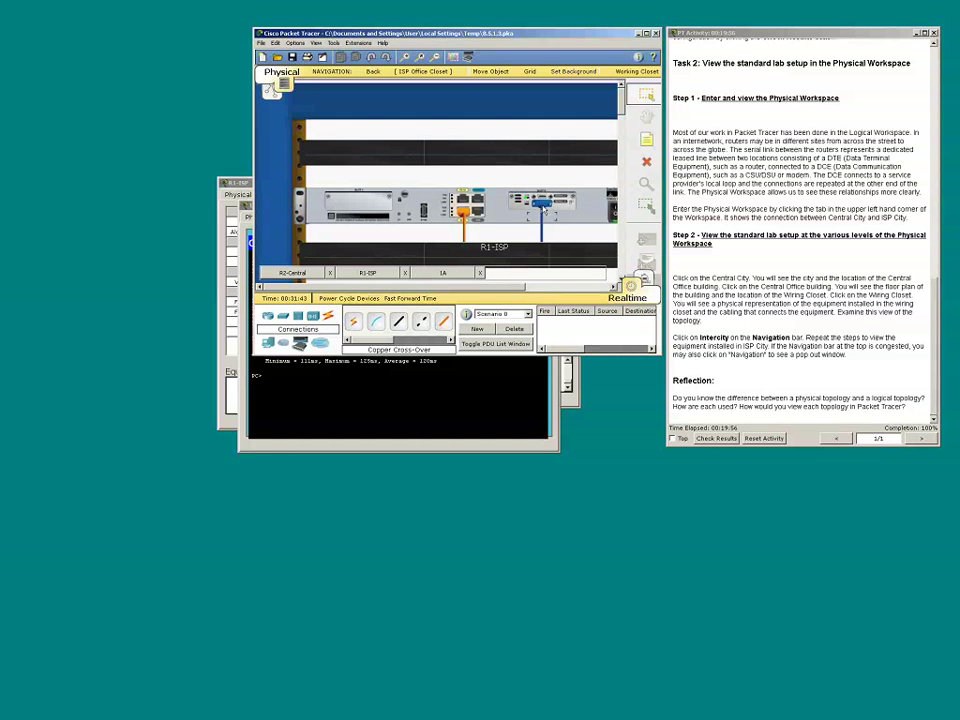
mouse_move(541, 207)
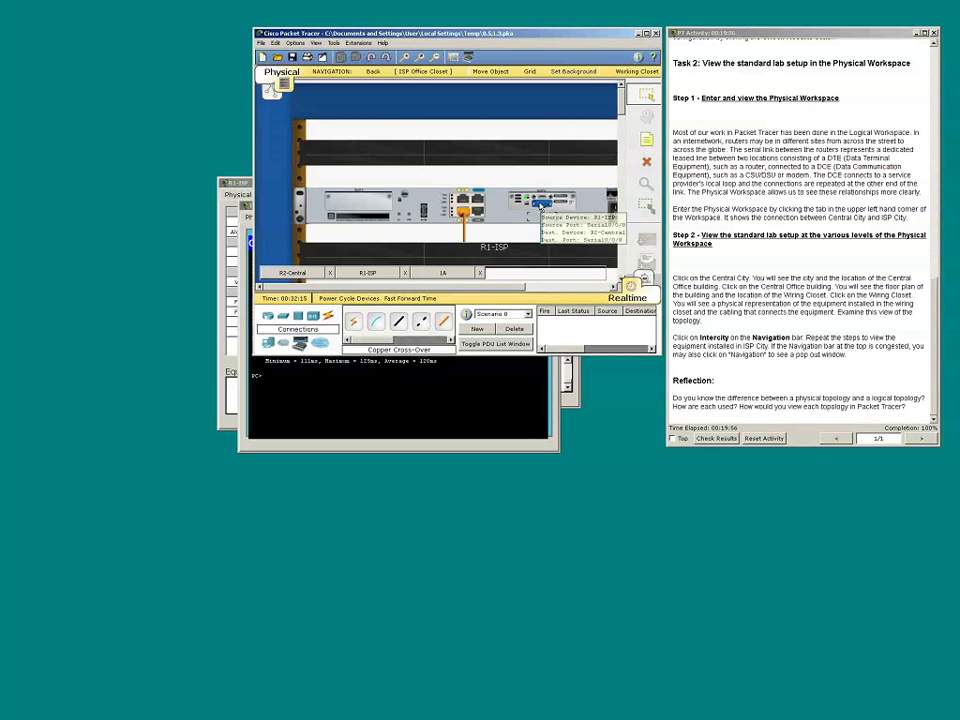
Step: Jump to ISP City through the Physical Locations list
click(331, 73)
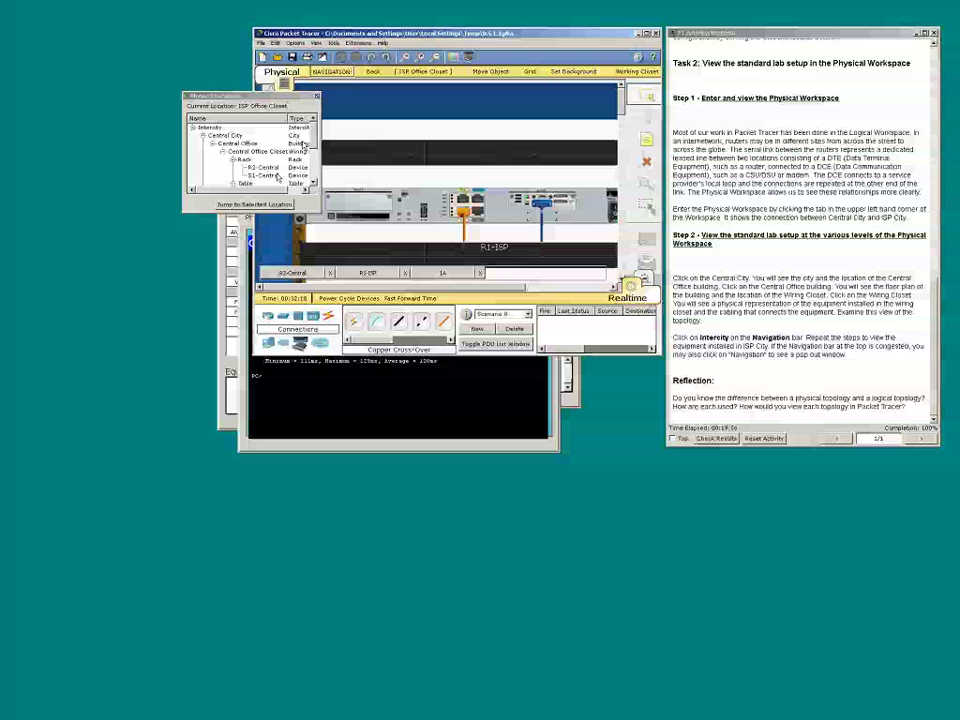
scroll(315, 150, down, 1)
scroll(315, 150, down, 2)
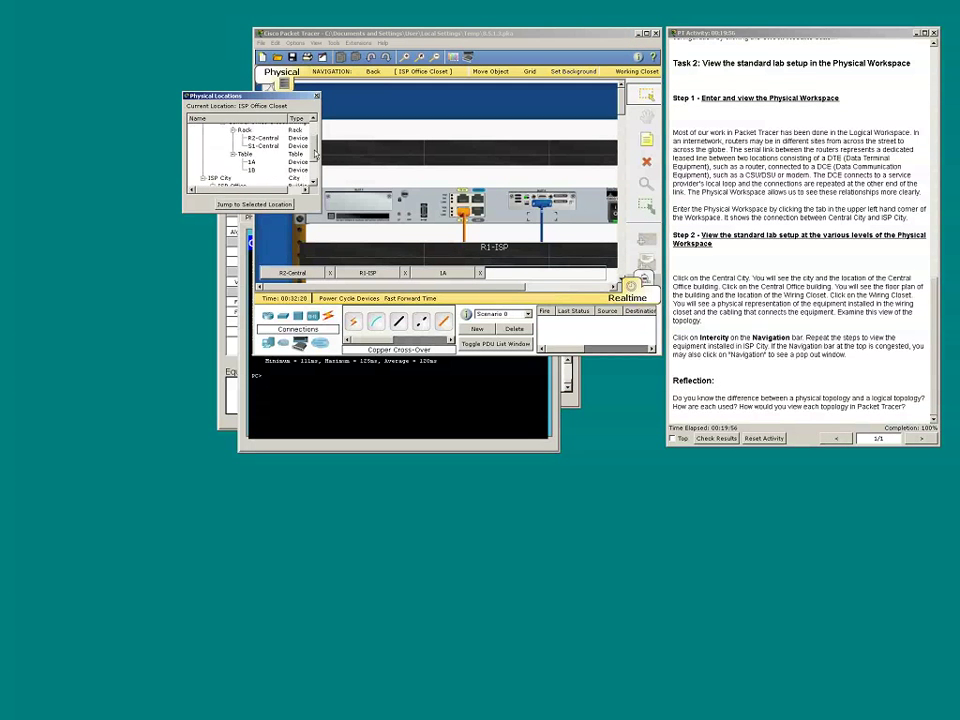
click(219, 155)
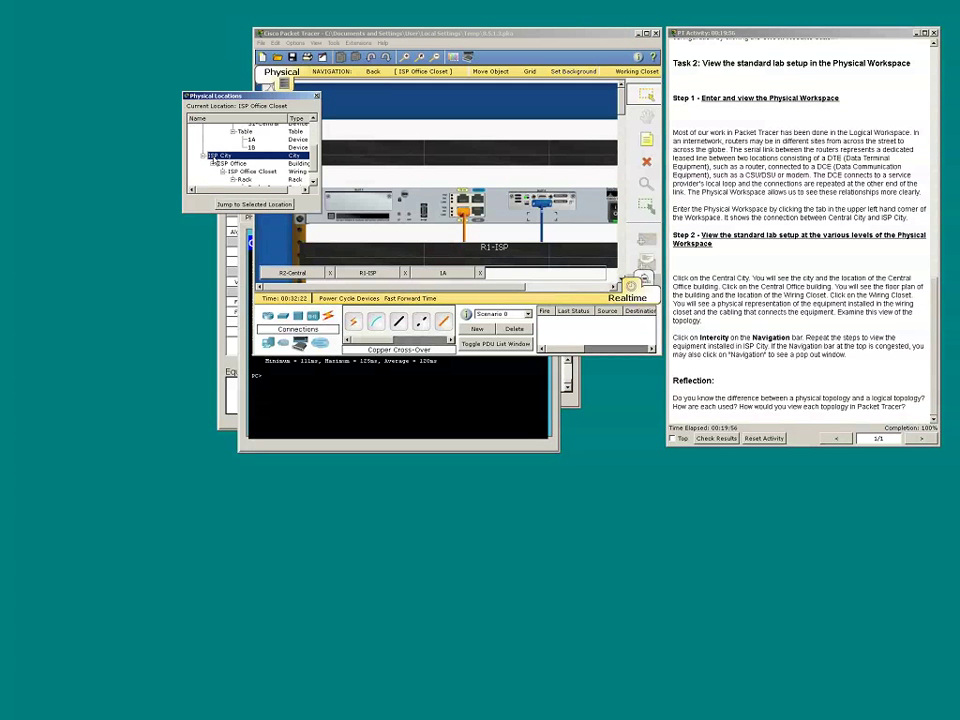
click(249, 204)
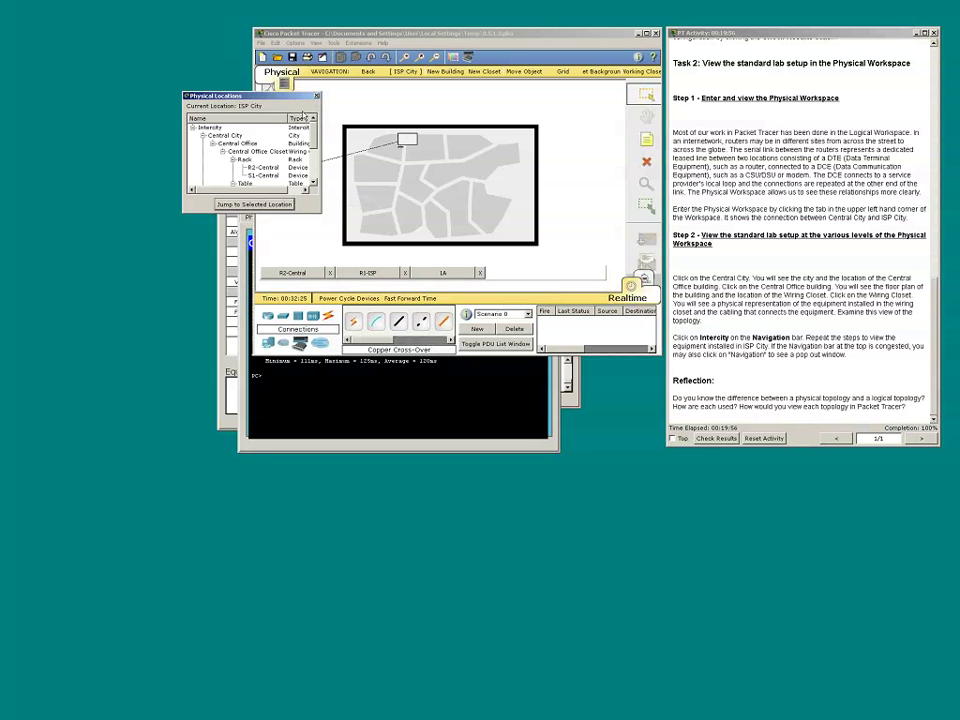
Step: Jump to the Intercity level through the Physical Locations list and close the list
drag(229, 96, 203, 100)
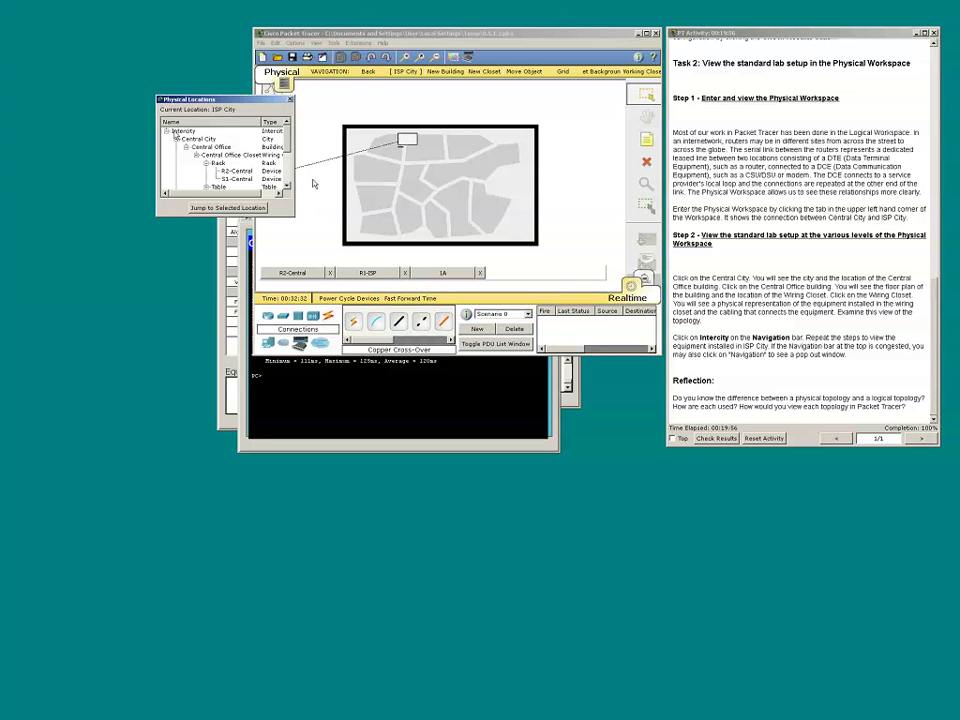
click(184, 131)
click(212, 208)
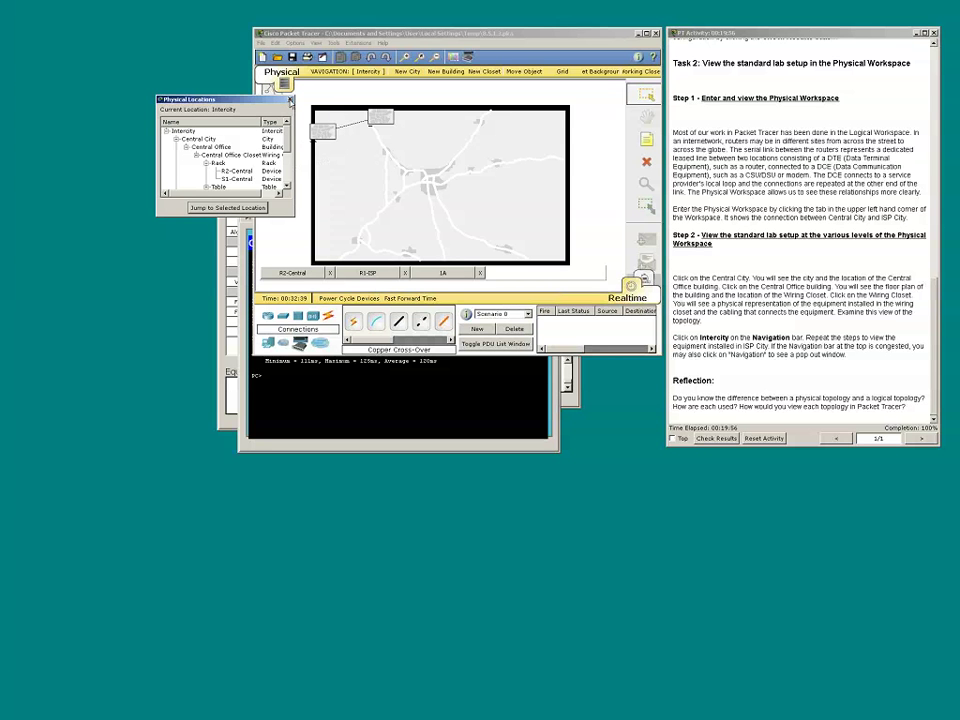
click(290, 101)
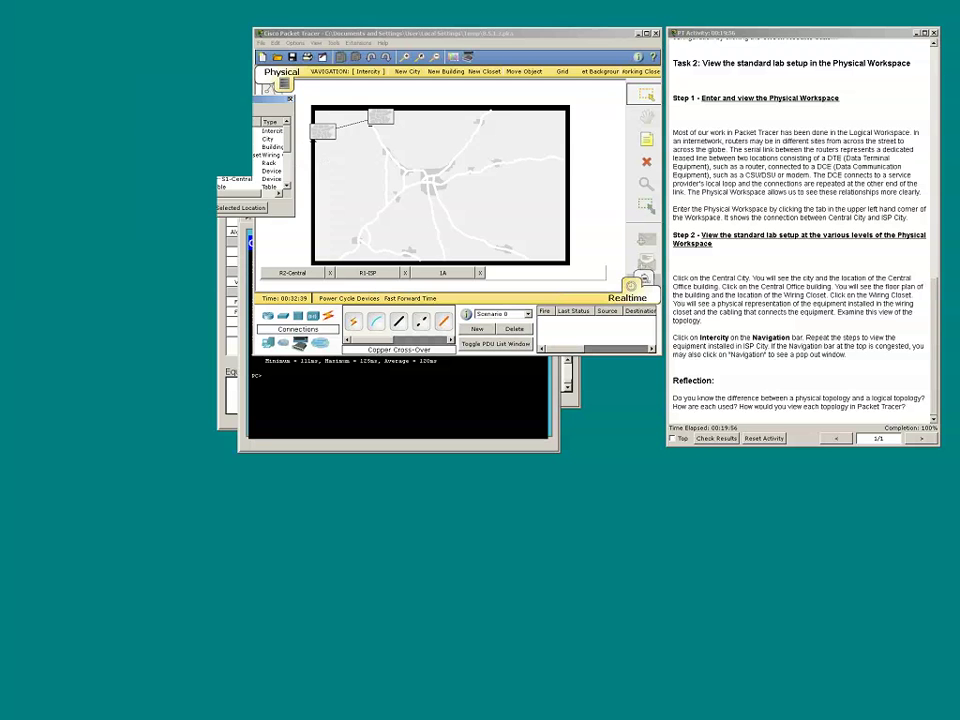
Step: Go into Central City, through the Central Office building, down to the Central Office Closet
click(322, 136)
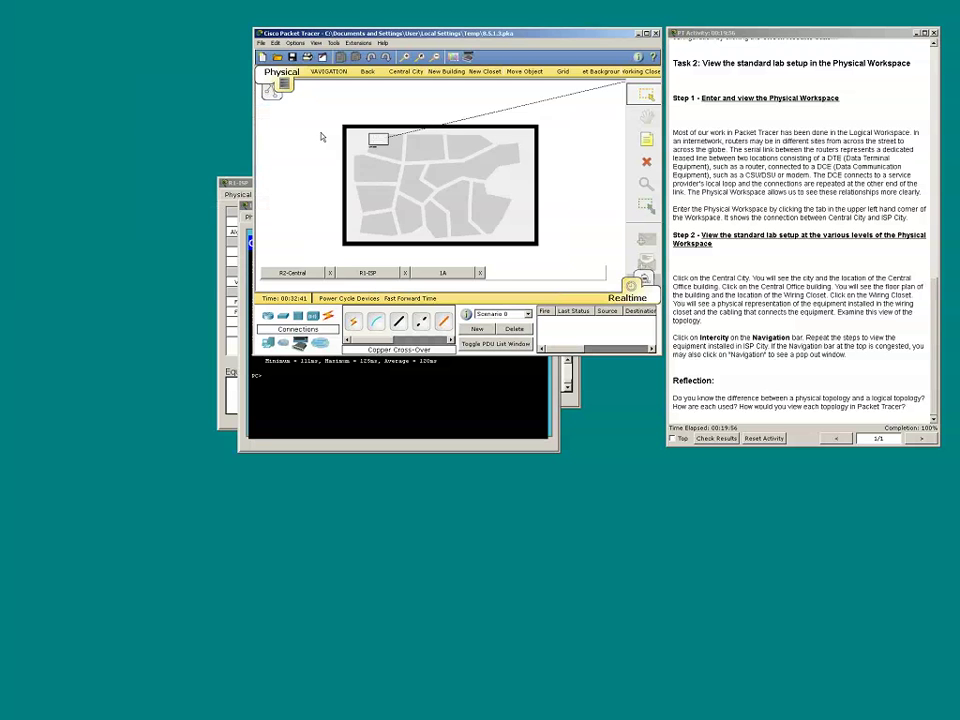
click(383, 145)
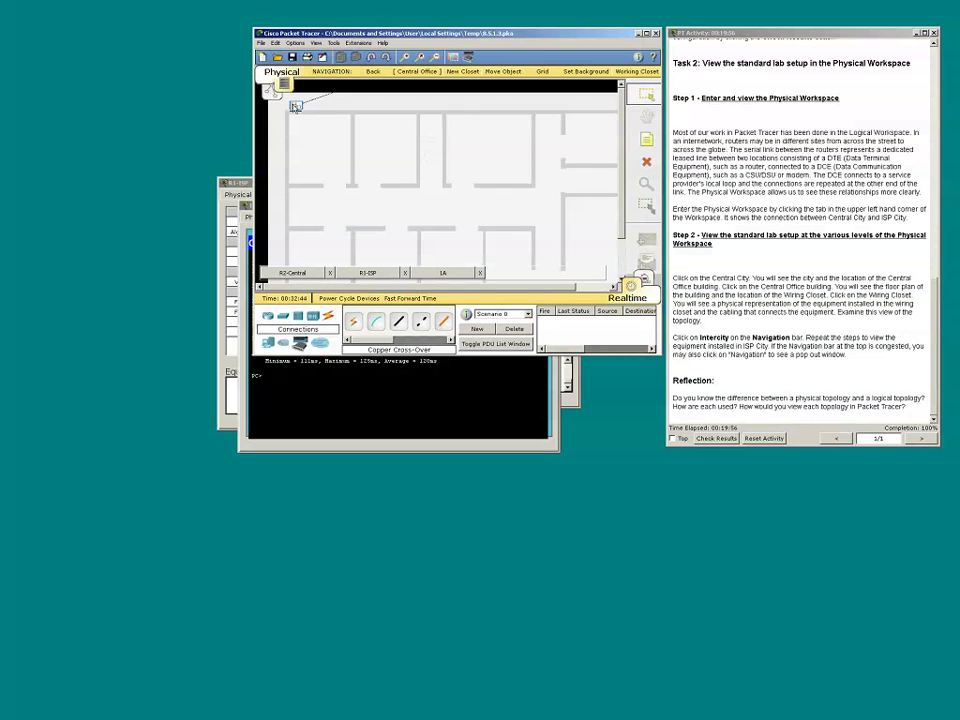
click(295, 106)
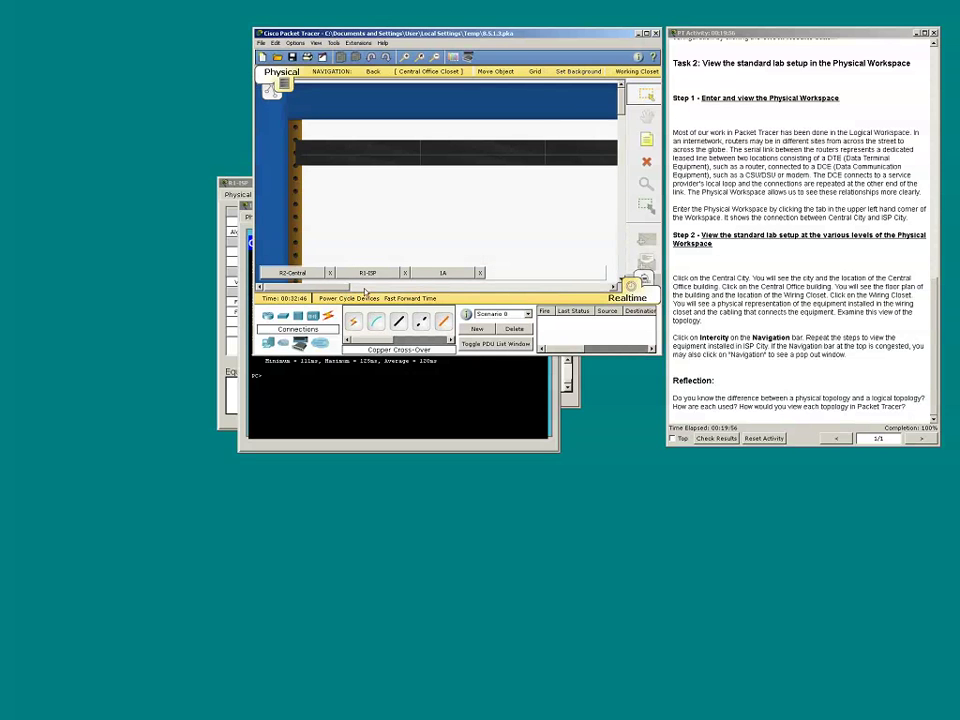
Step: Bring R2-Central into view in the Central Office Closet rack and inspect its cabled serial port
drag(420, 288, 380, 288)
scroll(364, 225, down, 2)
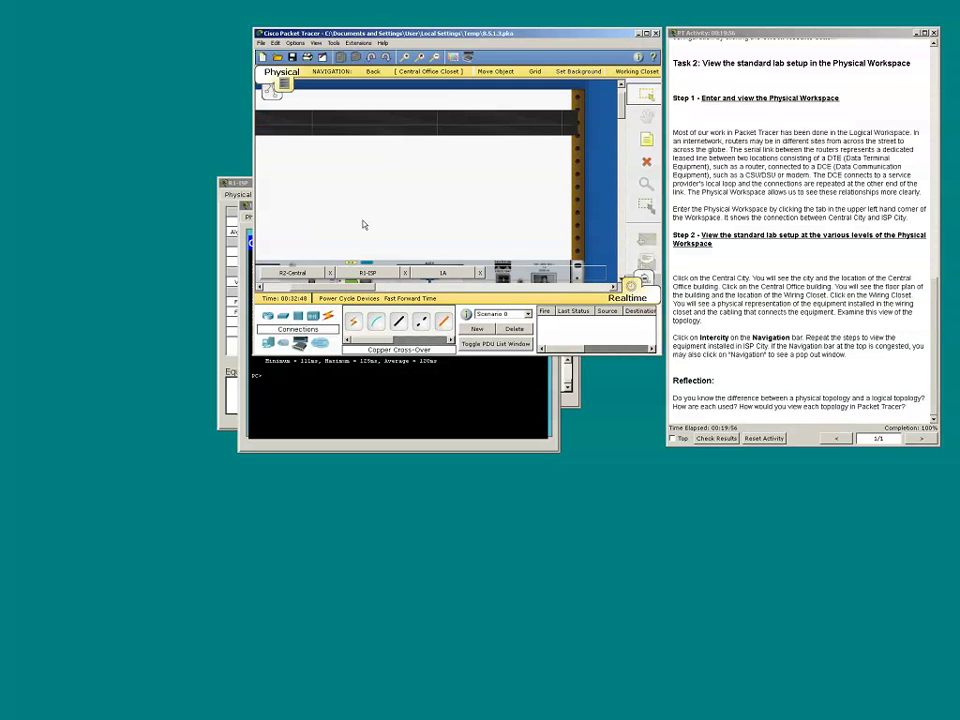
scroll(364, 225, up, 3)
mouse_move(429, 191)
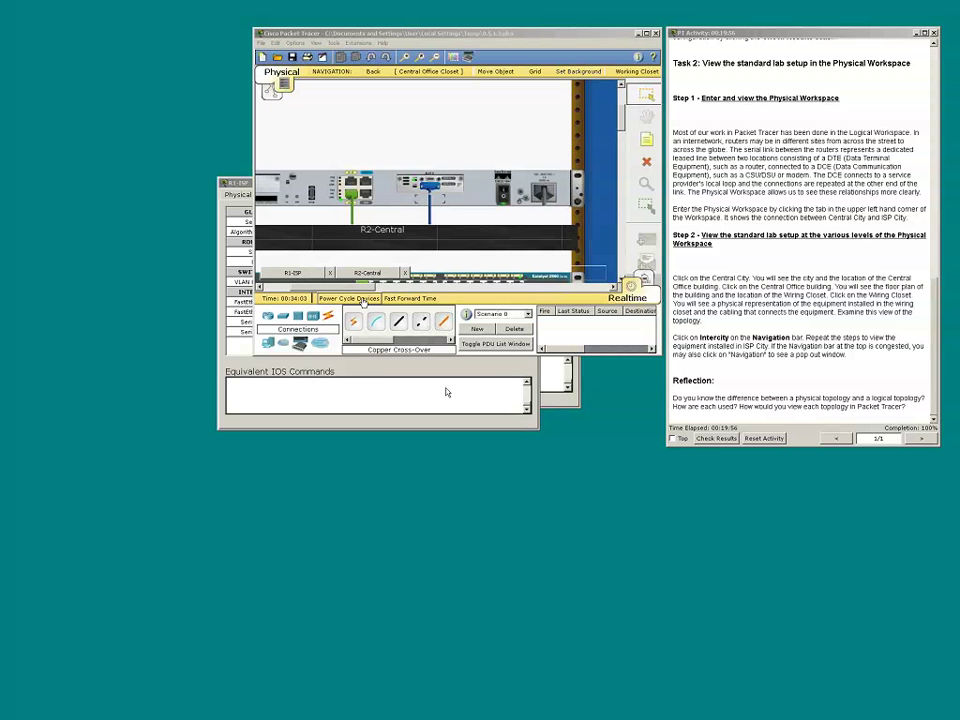
Step: Review the open configuration windows for R1-ISP's FastEthernet0/0 and R2-Central's Serial0/0/0, returning to the Central Office Closet view
click(371, 371)
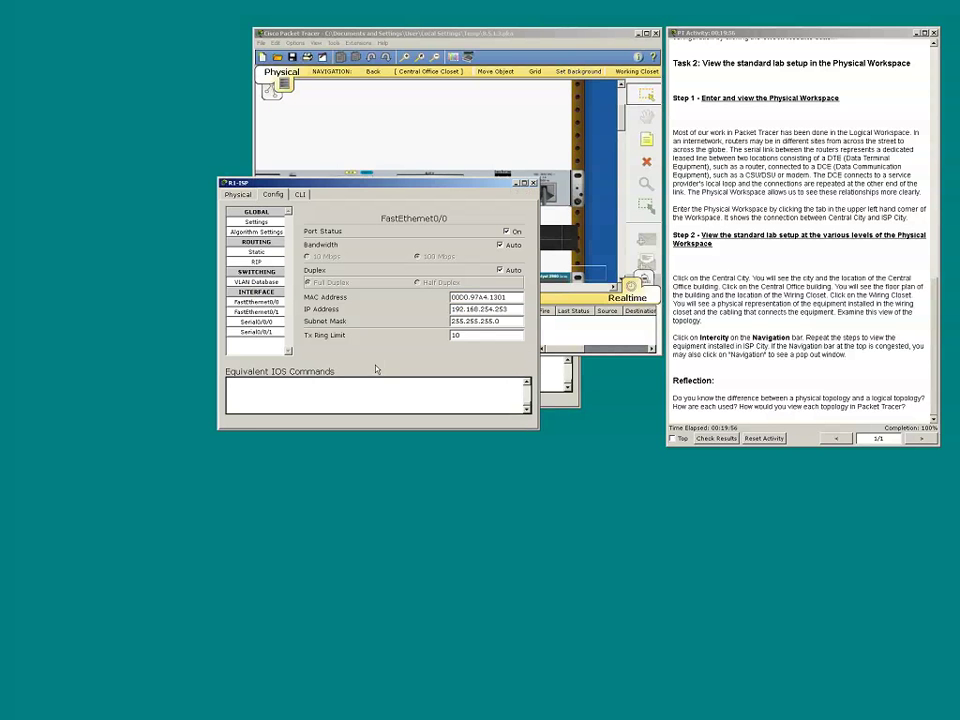
click(556, 377)
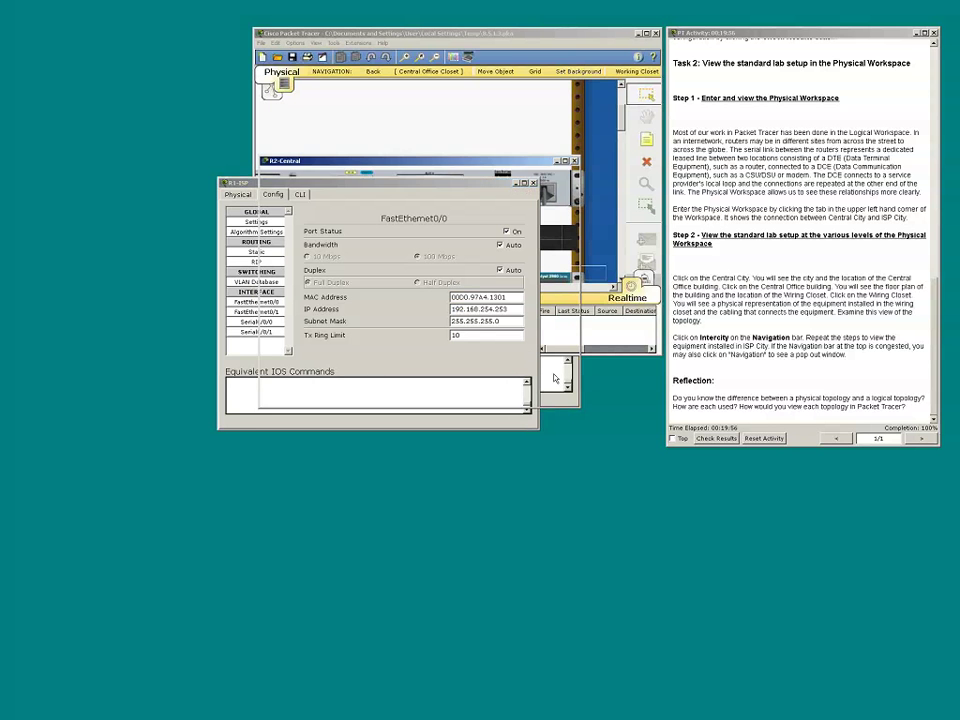
click(244, 372)
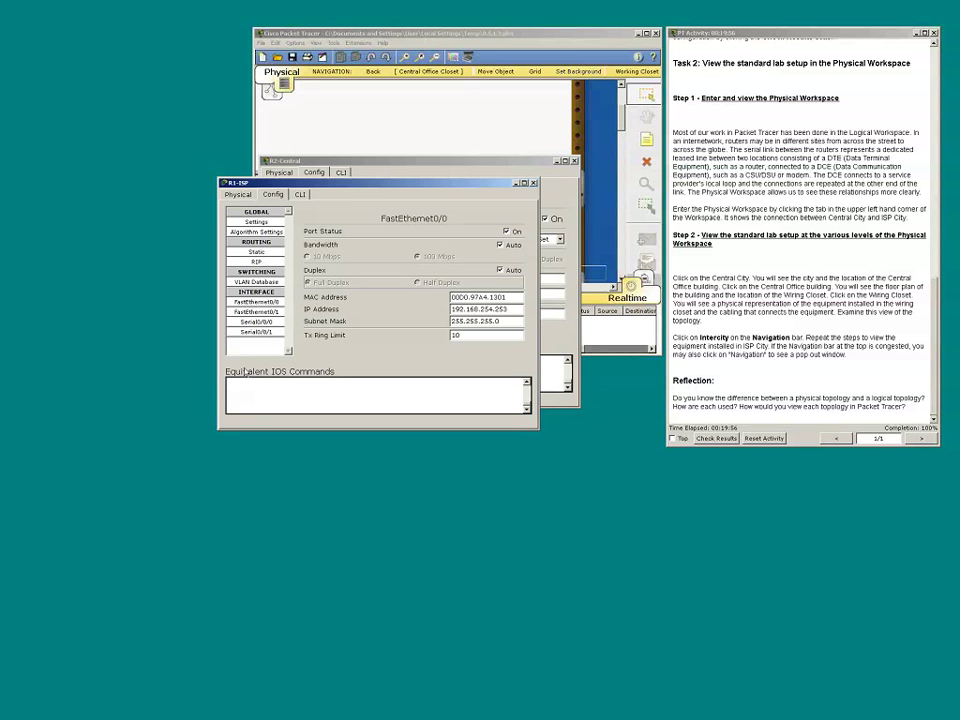
click(305, 161)
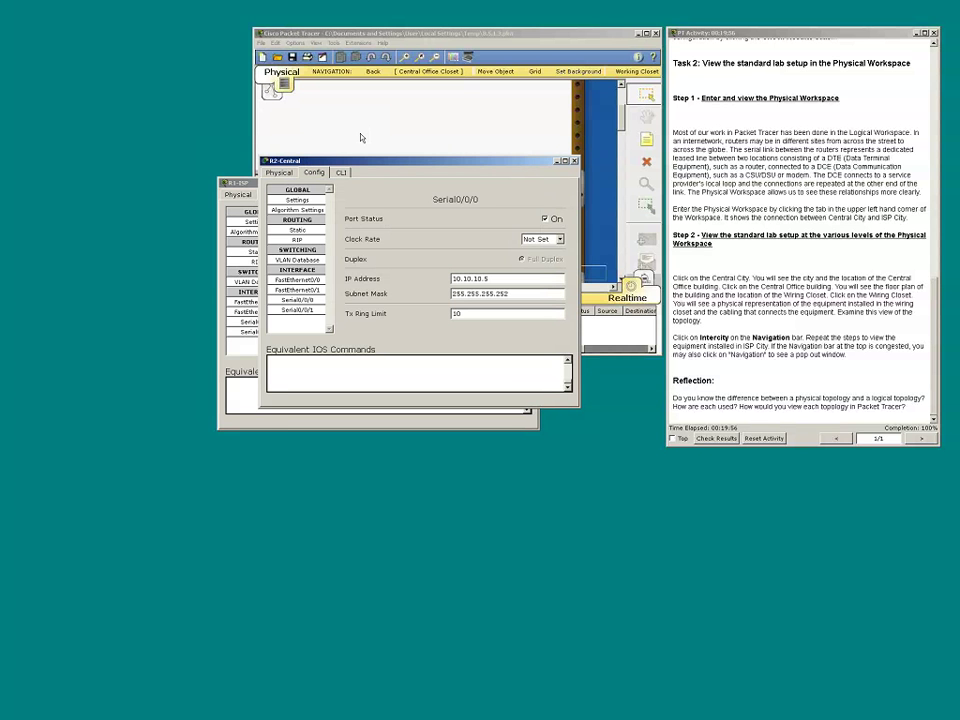
click(362, 138)
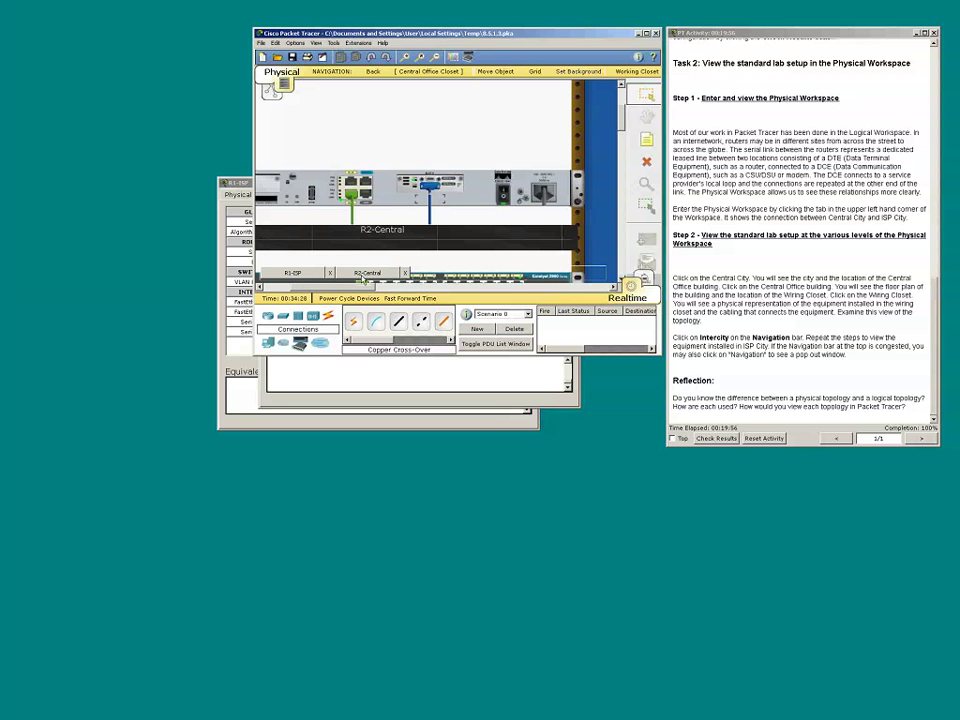
click(366, 282)
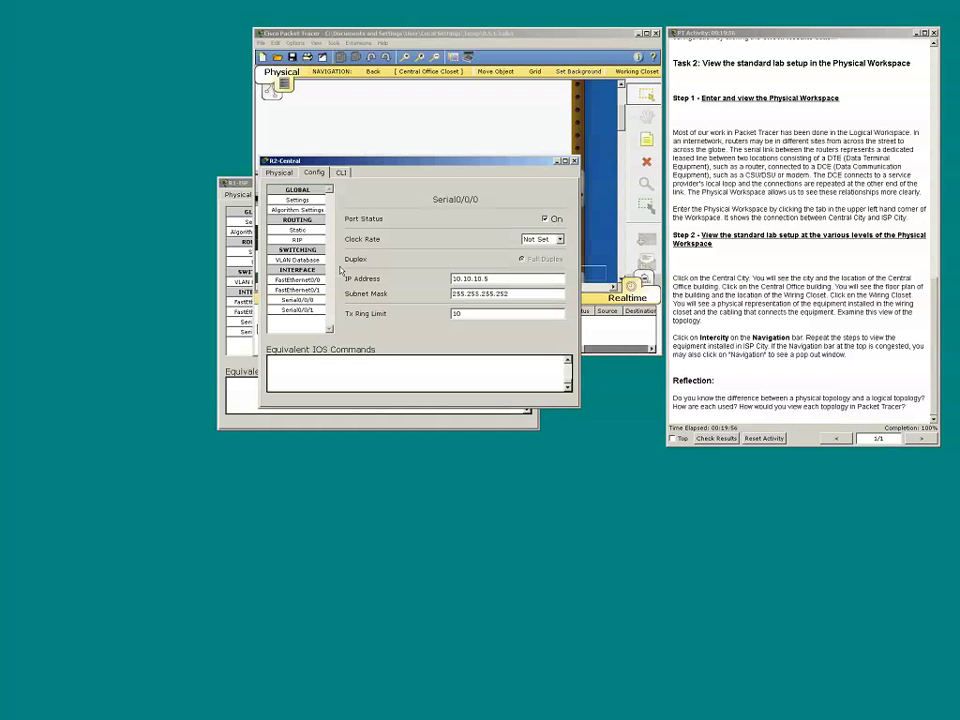
click(355, 140)
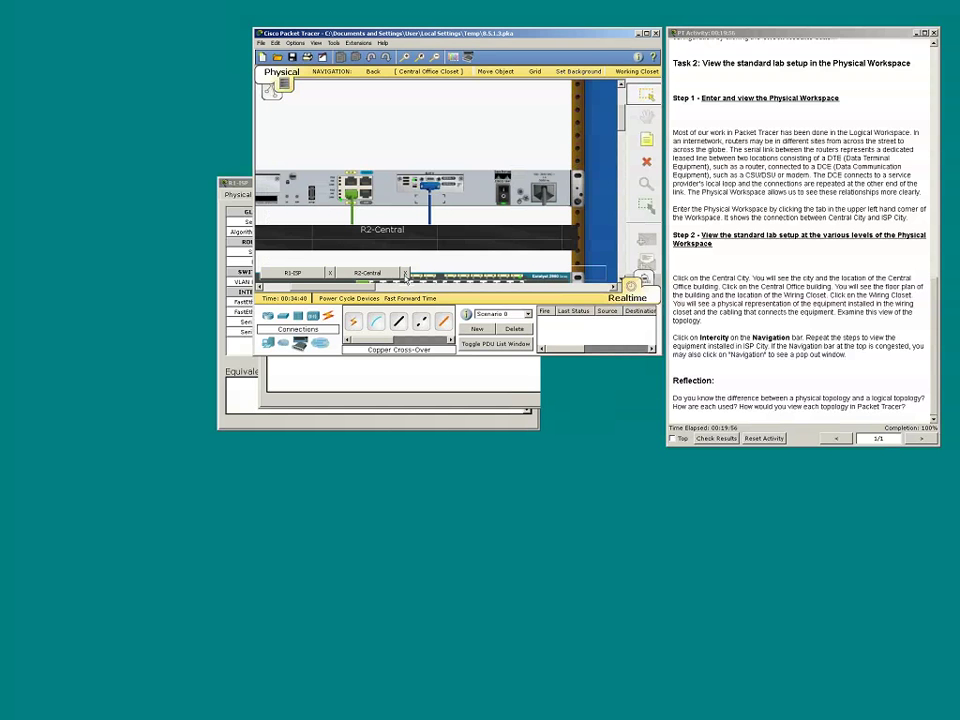
Step: Close the R2-Central and R1-ISP device windows and return to the Logical Workspace
click(405, 274)
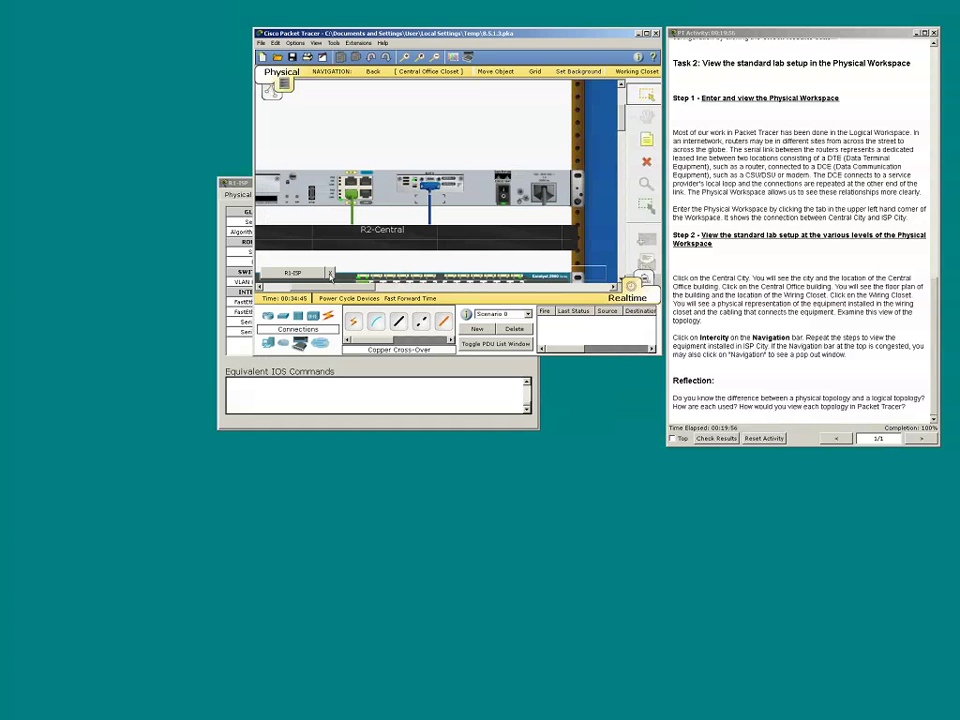
click(330, 274)
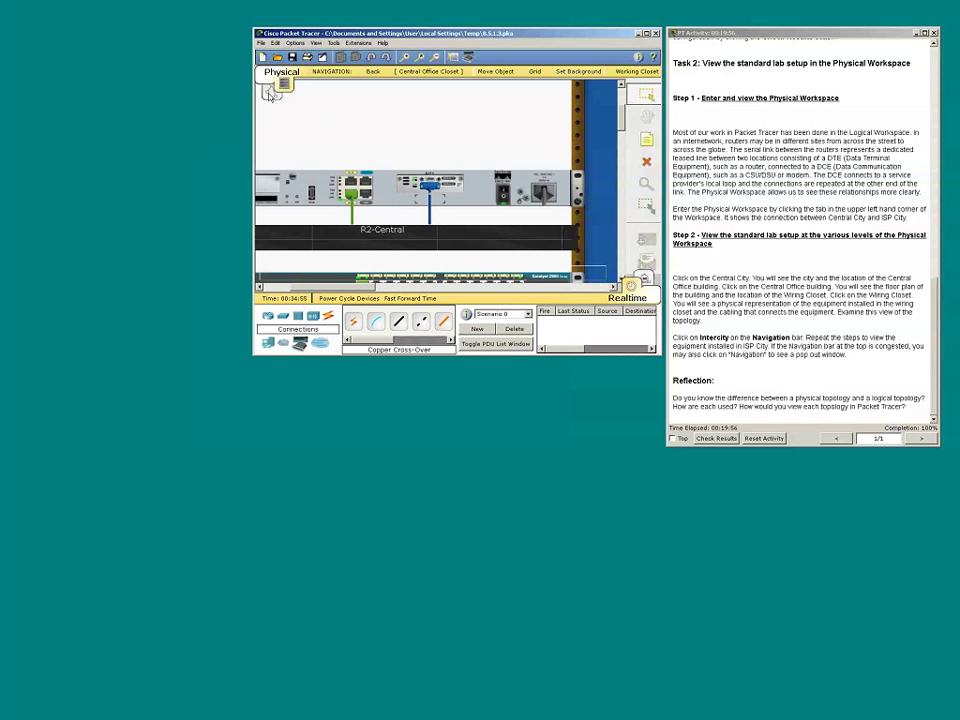
click(269, 94)
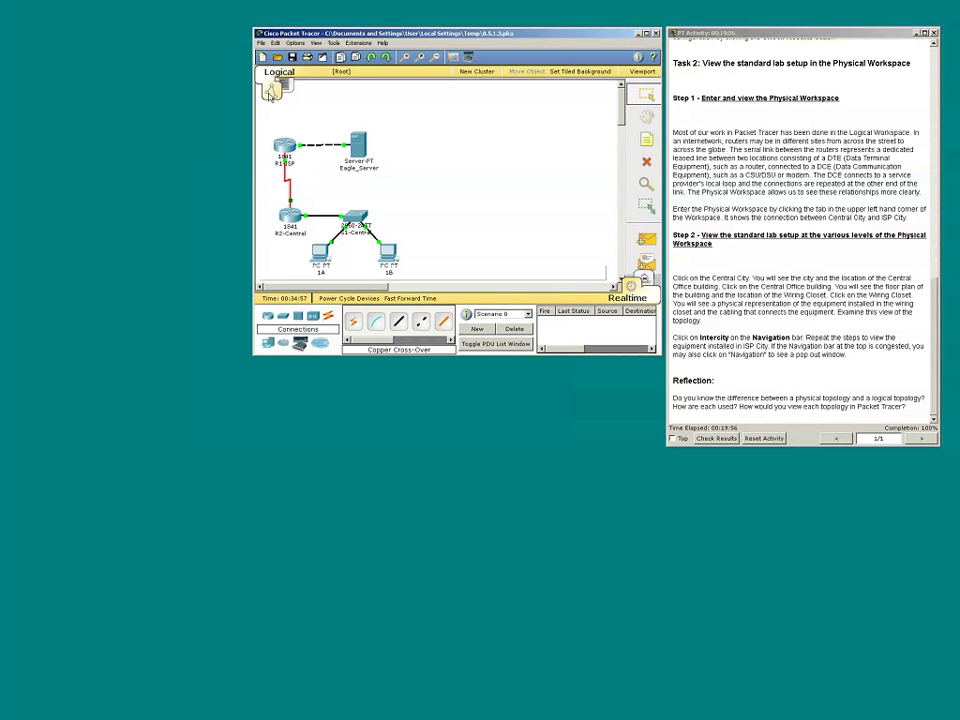